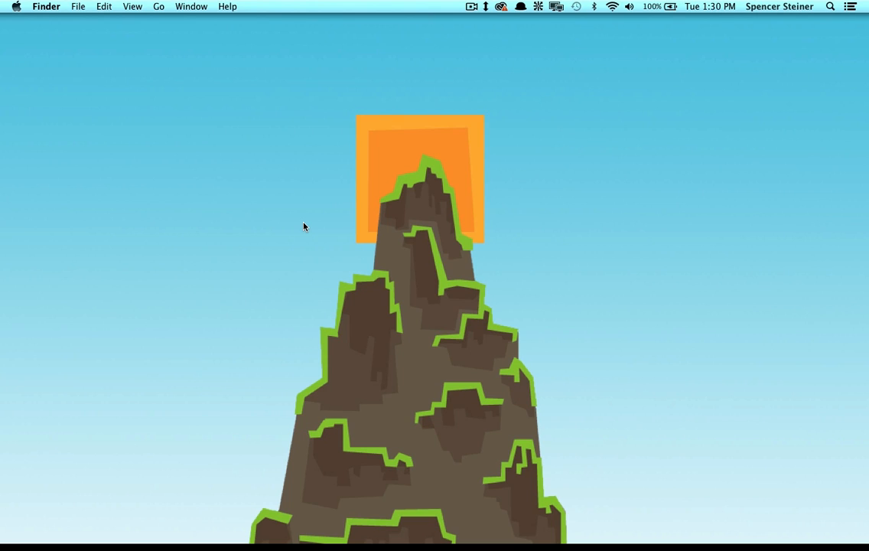
- Switch to Google Chrome and open the Maps section of mcpeuniverse.com
left_click(297, 528)
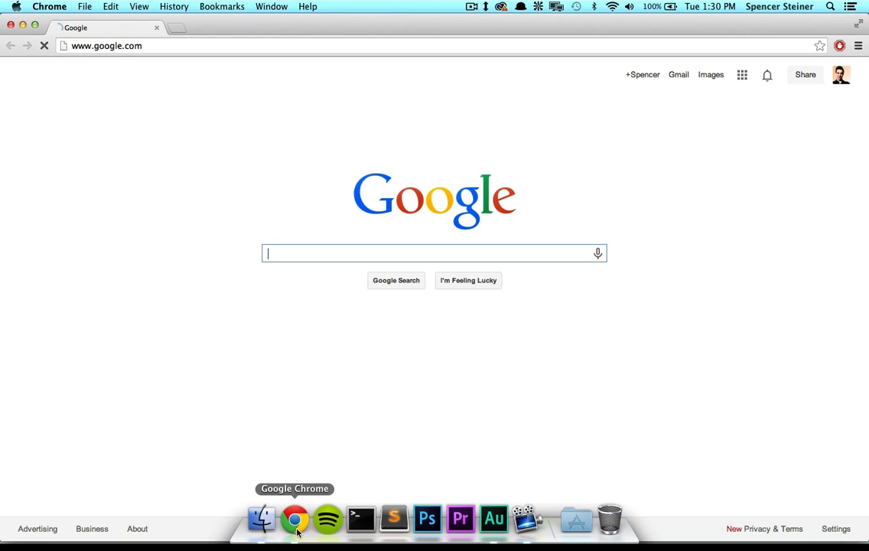
left_click(146, 51)
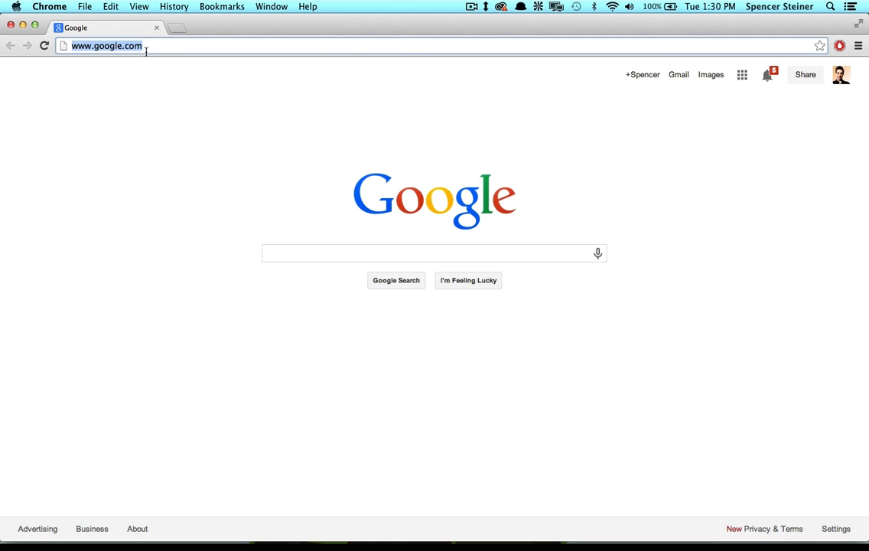
type("mcpe")
key("Return")
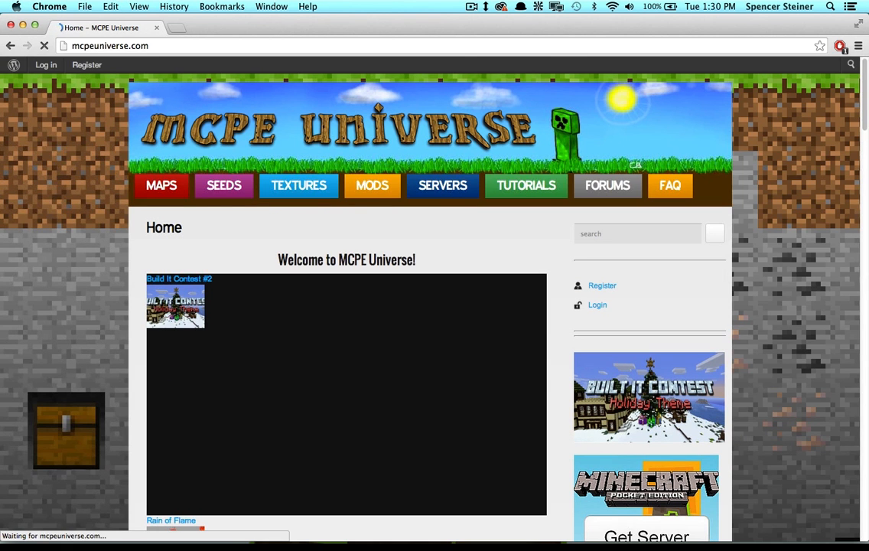
left_click(157, 197)
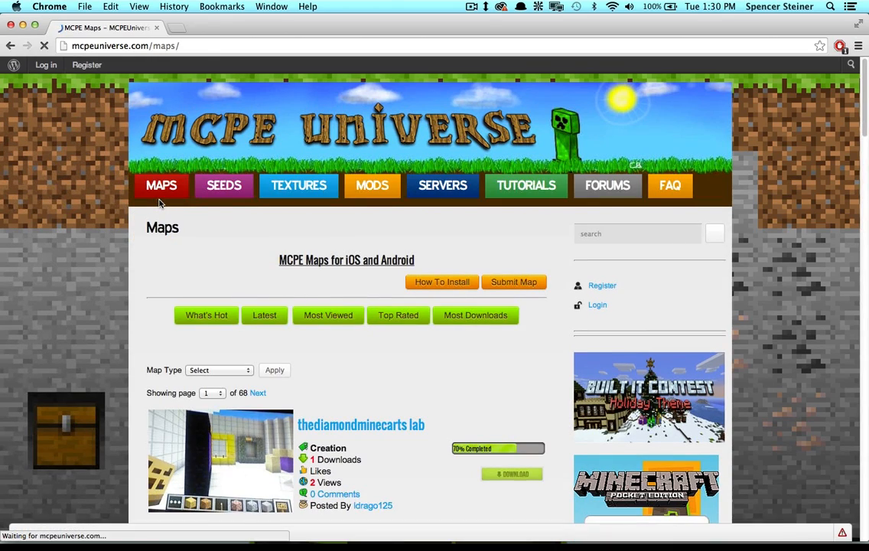
- Open the Christmas Leap map's page and follow its download link to the Dropbox folder
scroll(230, 280, "down", 5)
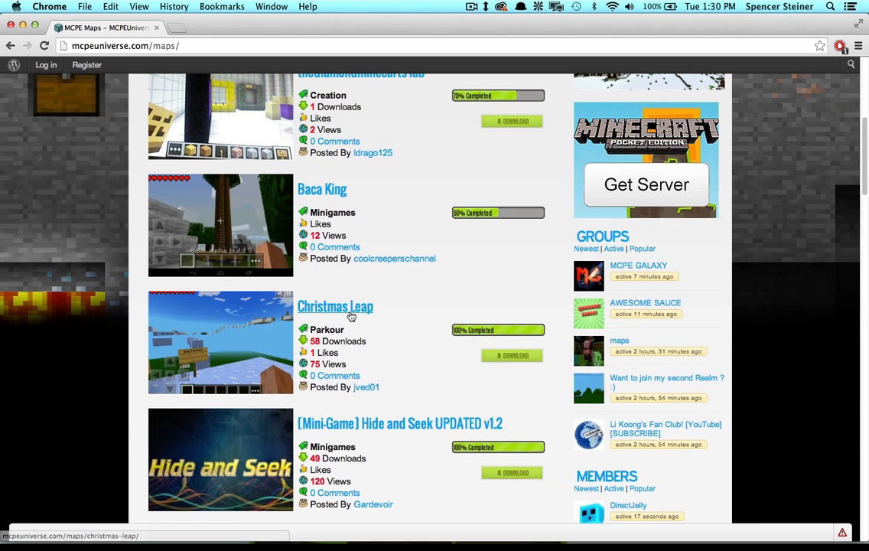
left_click(350, 313)
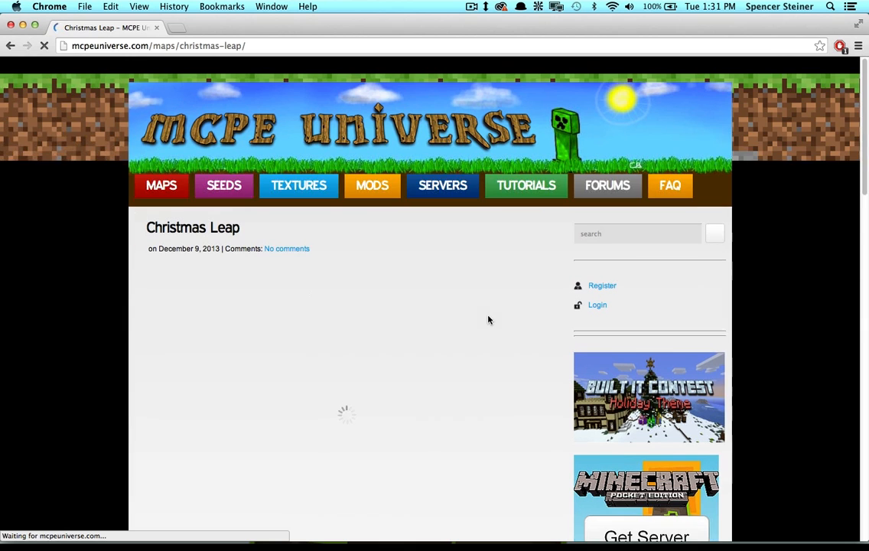
scroll(476, 314, "down", 2)
scroll(444, 340, "down", 2)
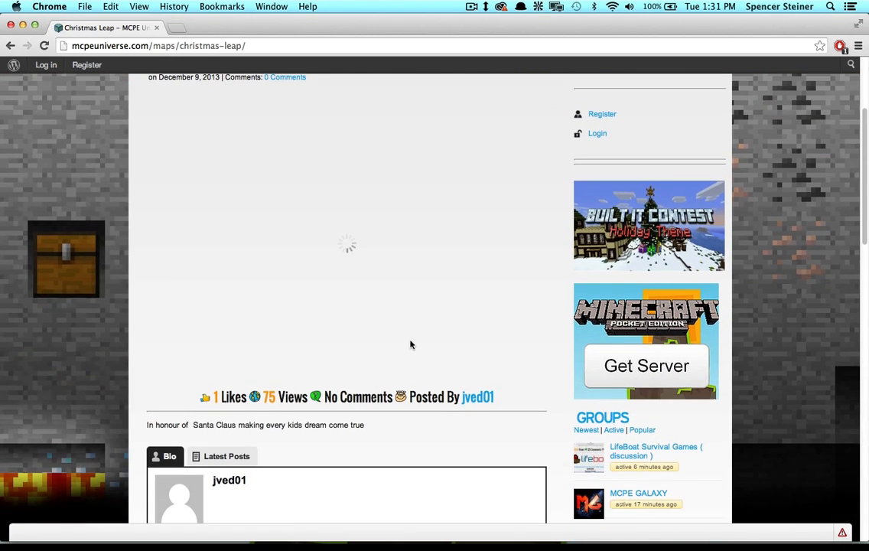
scroll(354, 391, "down", 2)
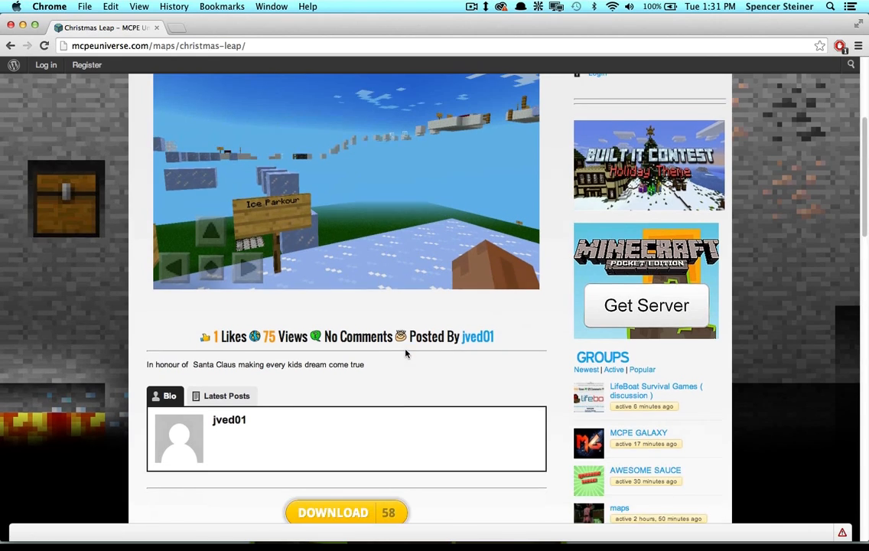
scroll(405, 352, "down", 3)
left_click(384, 366)
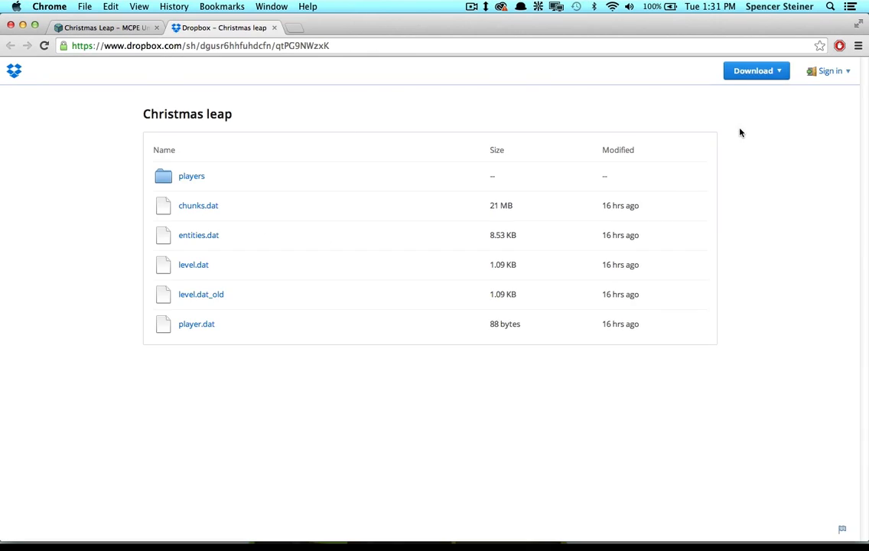
- Download the Christmas leap folder as a .zip file and close the browser window
left_click(772, 75)
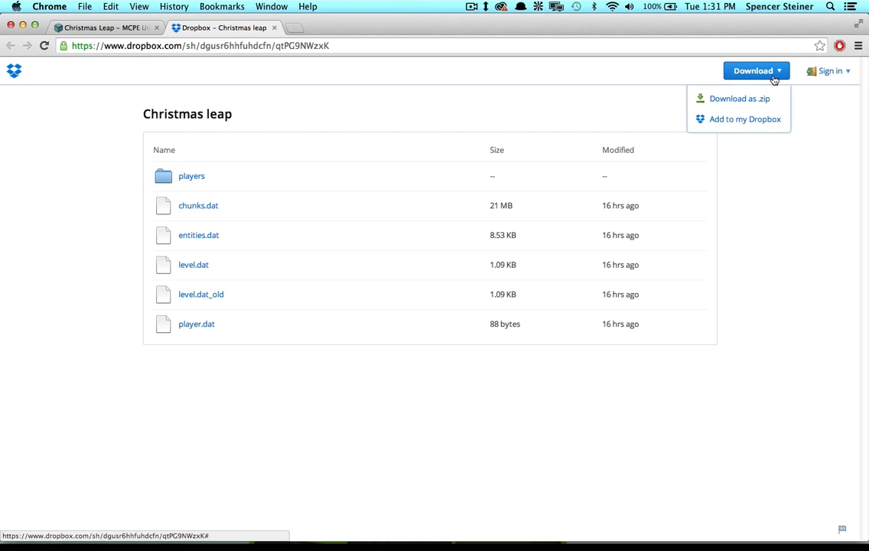
left_click(737, 100)
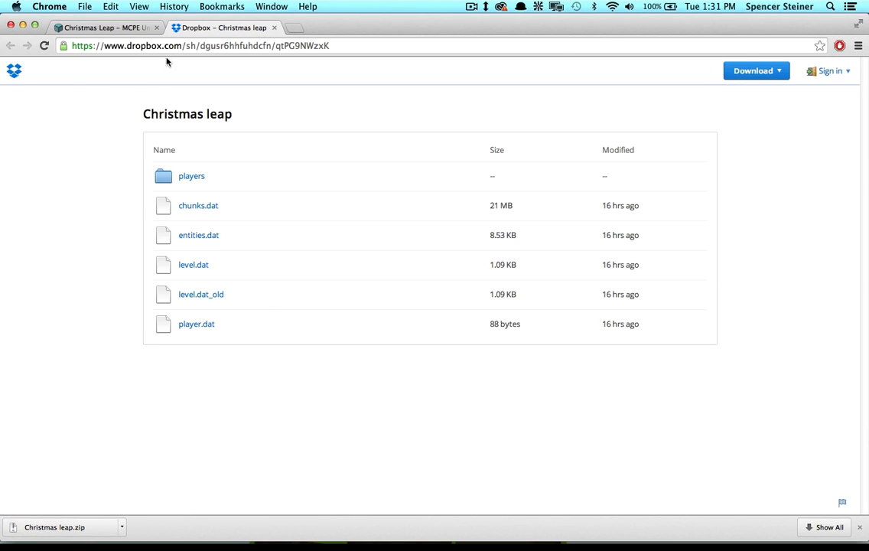
left_click(64, 27)
left_click(10, 25)
left_click(397, 162)
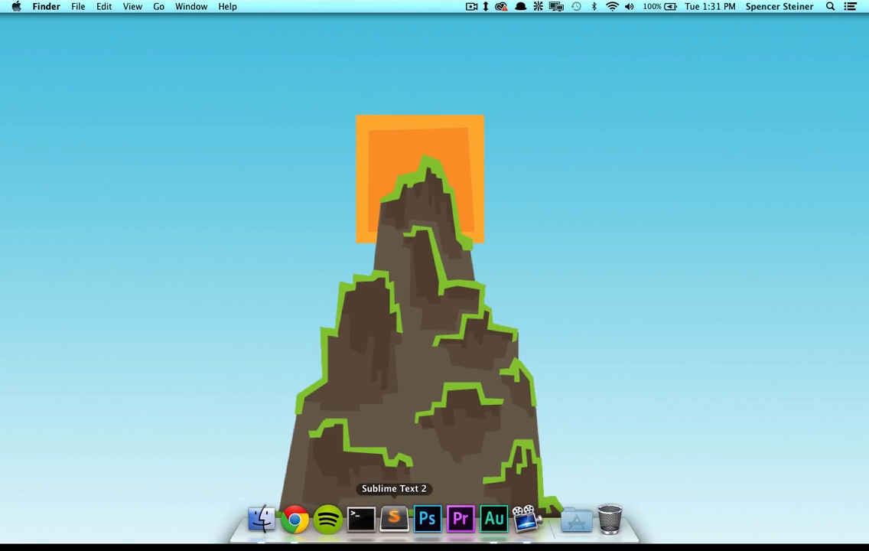
- Switch to Google Chrome and search the web for mcedit
left_click(293, 520)
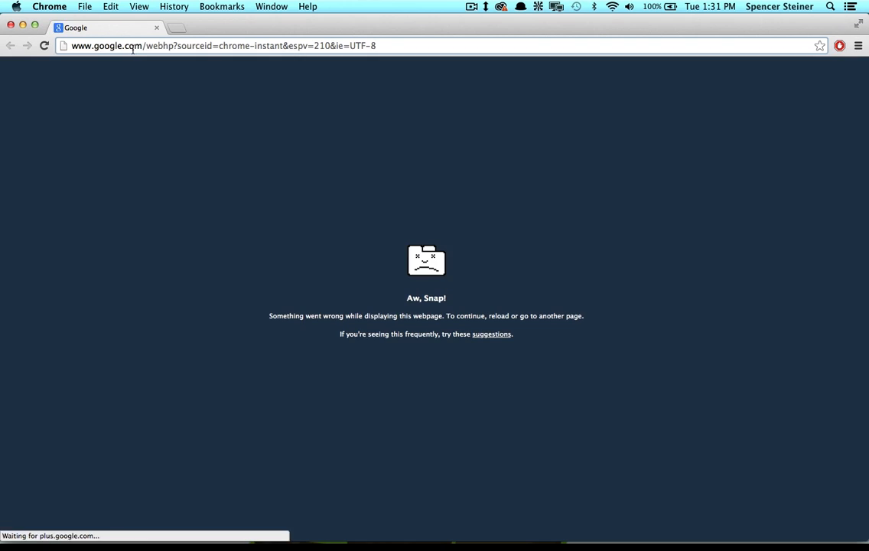
left_click(132, 46)
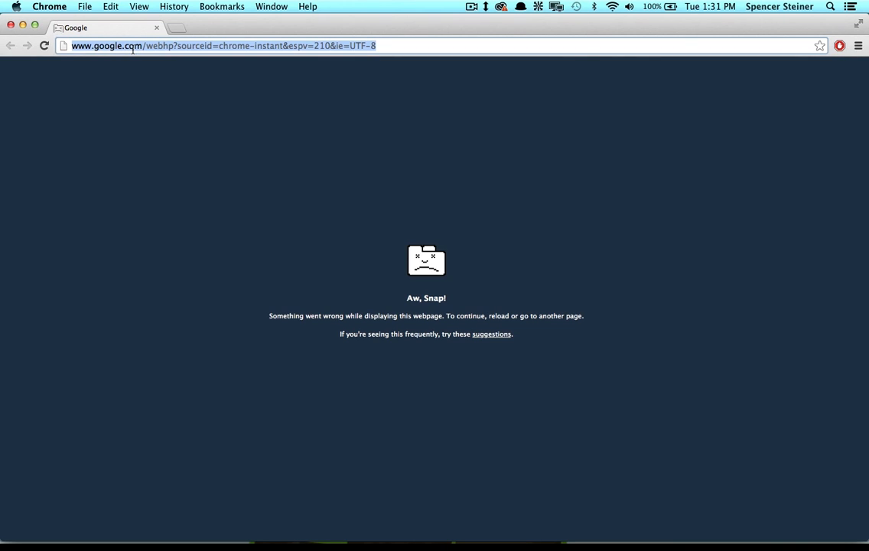
type("mced")
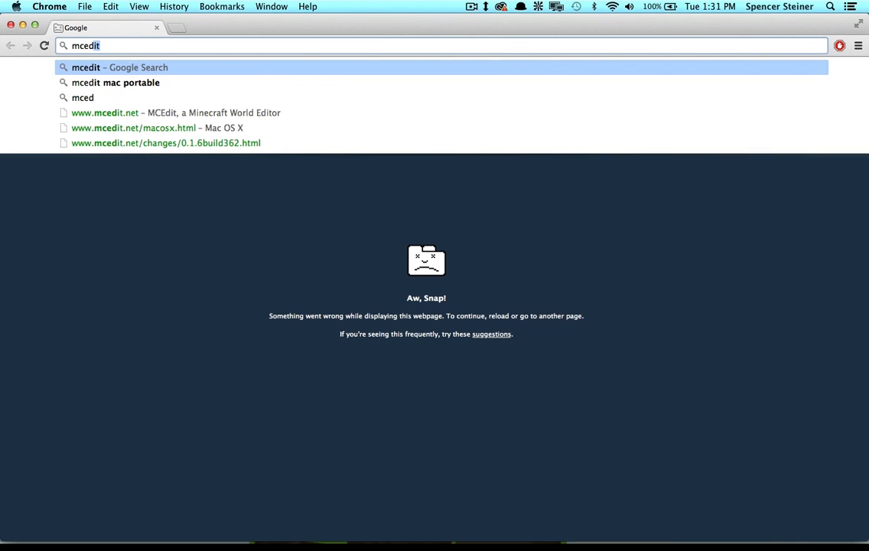
type("it")
key("Return")
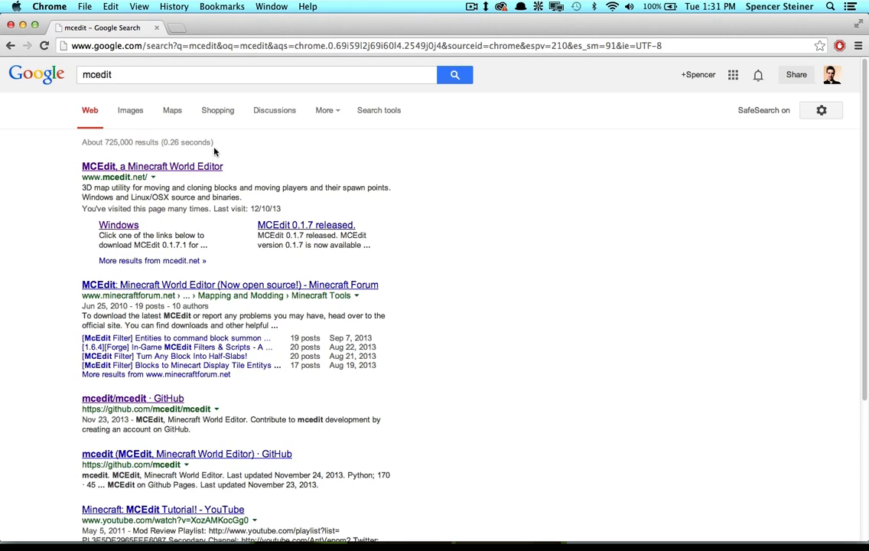
- View the Mac OS X download page on the MCEdit website and close Chrome
left_click(181, 167)
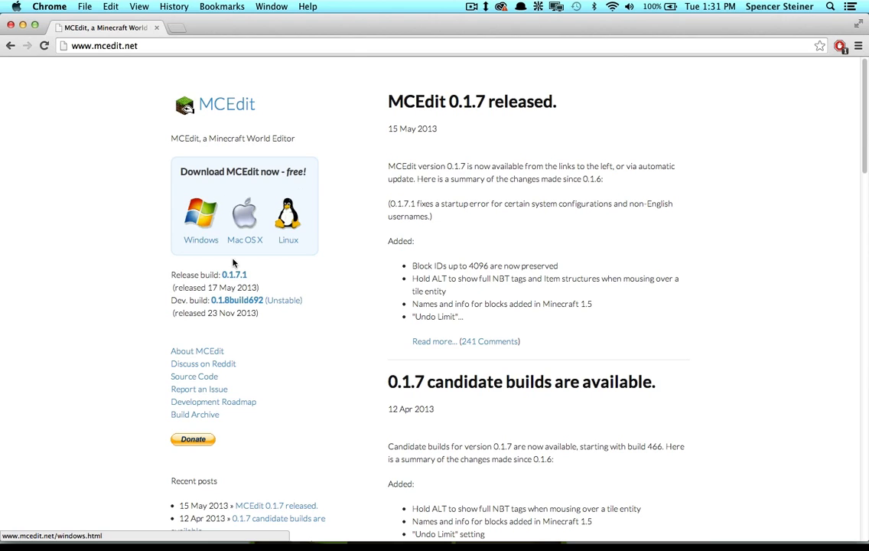
left_click(245, 240)
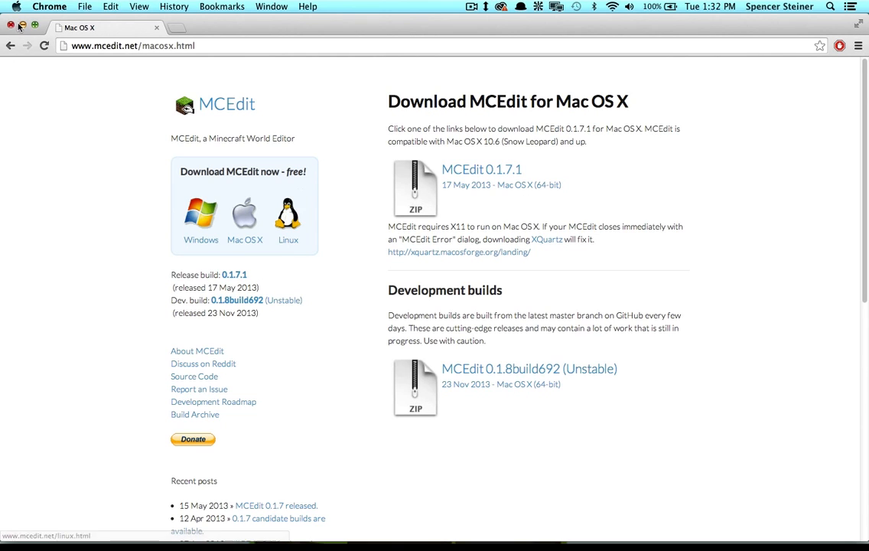
left_click(50, 9)
left_click(115, 179)
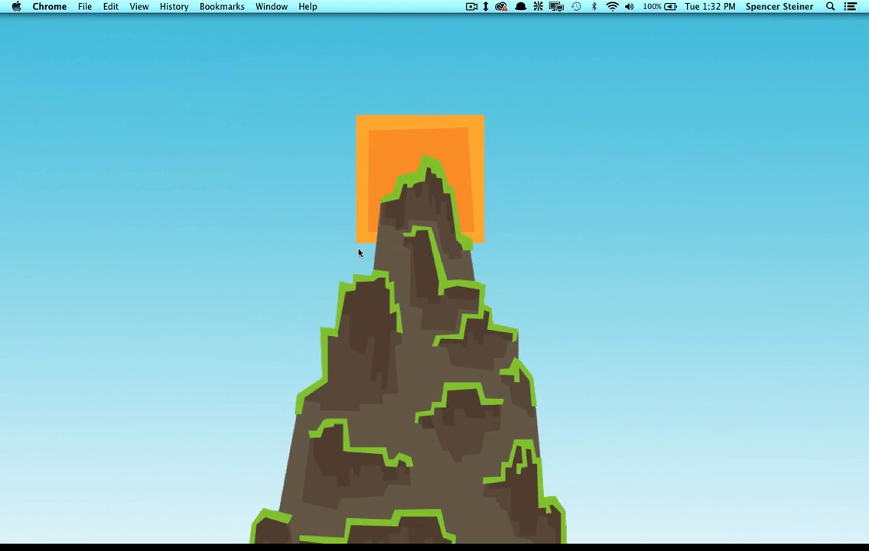
- Launch MCEdit_dev from the Applications folder and dismiss its startup warning
mouse_move(551, 538)
left_click(575, 526)
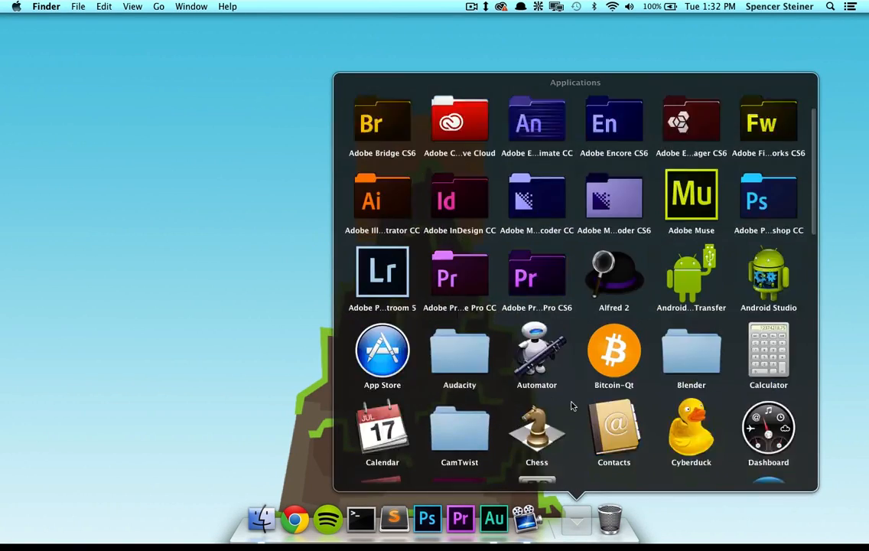
scroll(558, 398, "down", 10)
scroll(539, 378, "down", 3)
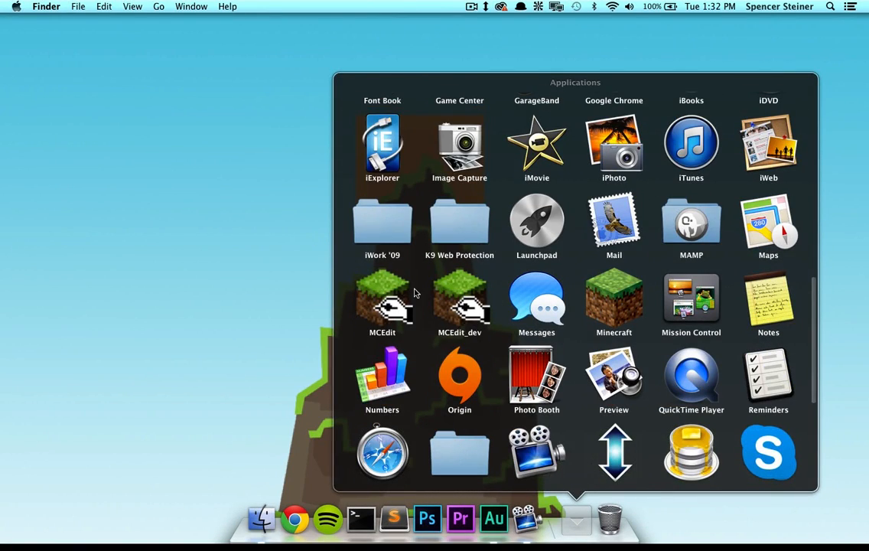
left_click(479, 304)
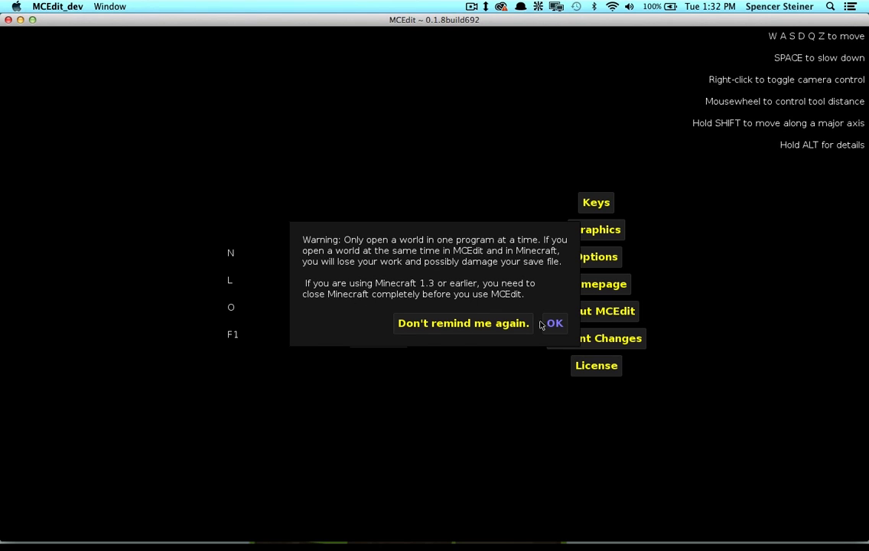
left_click(544, 325)
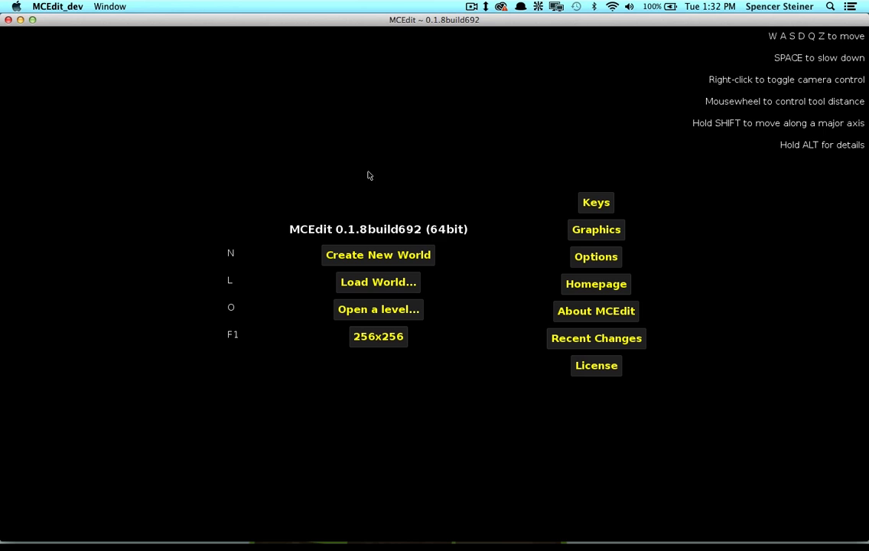
- Hide MCEdit_dev, switch to Finder, and extract Christmas leap.zip in the Downloads folder
left_click(57, 7)
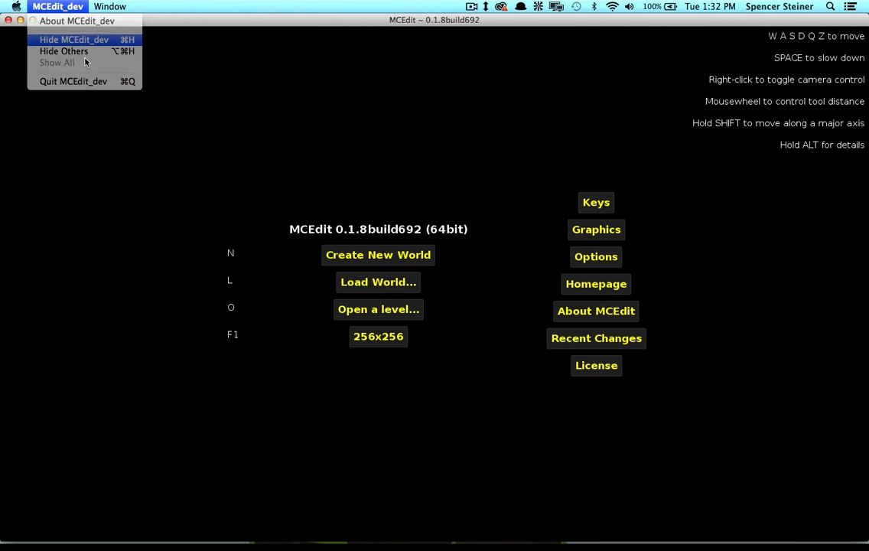
left_click(75, 39)
mouse_move(310, 520)
left_click(245, 525)
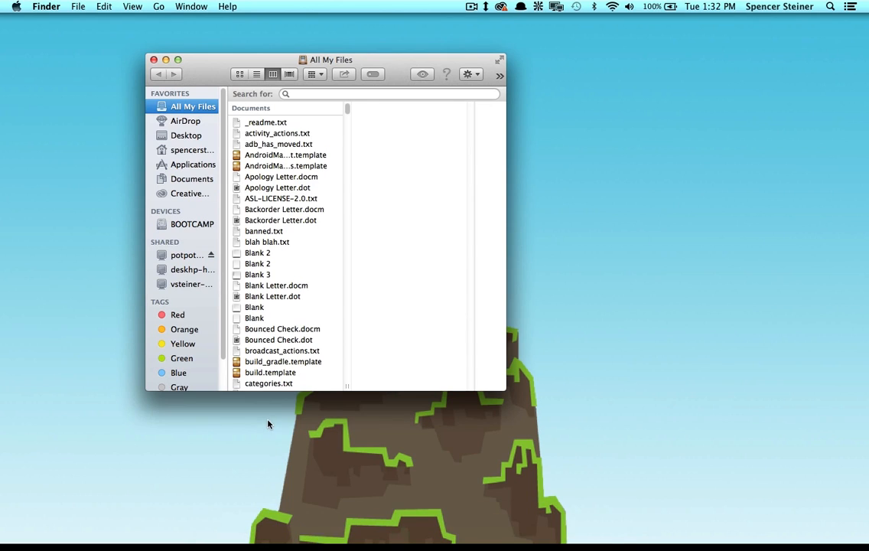
left_click(173, 150)
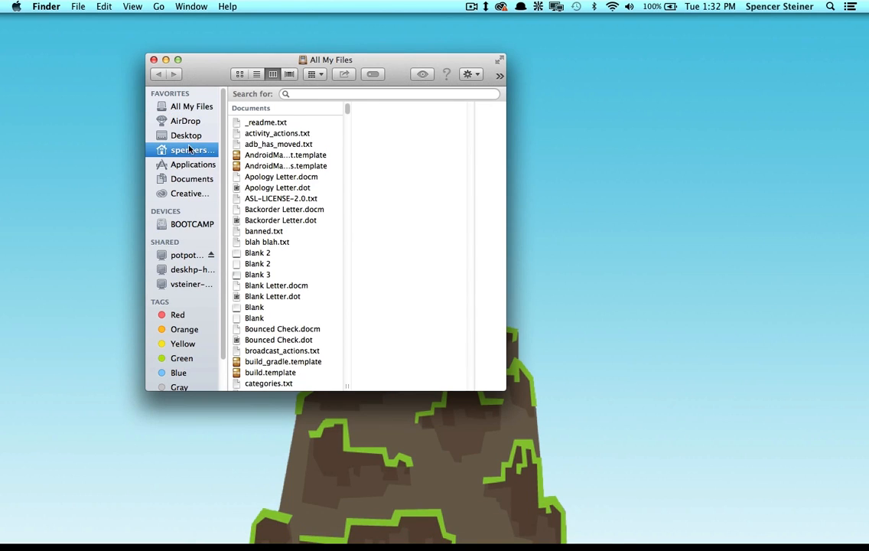
left_click(290, 158)
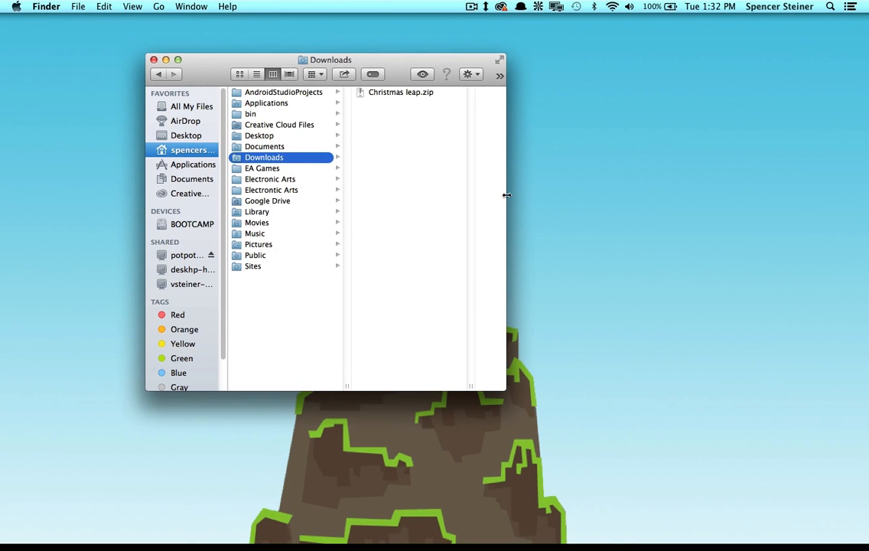
double_click(427, 92)
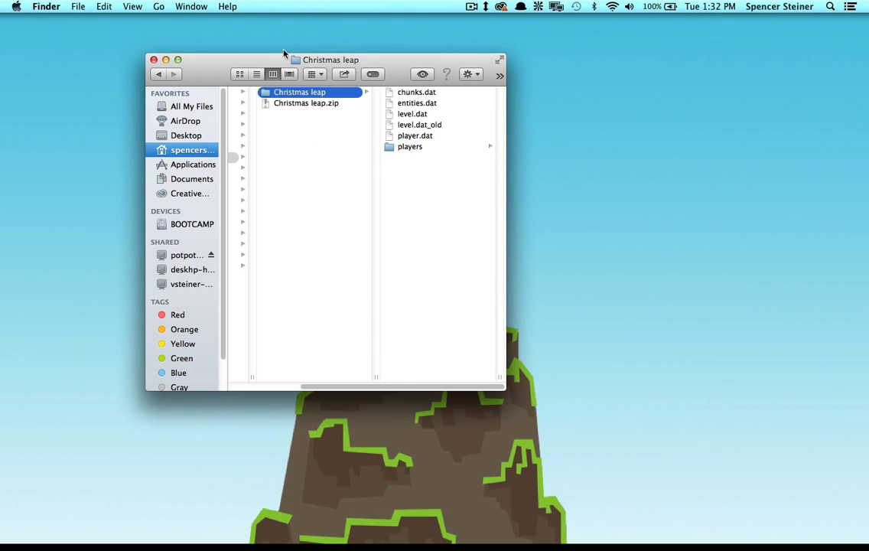
- Close the Finder window and switch back to MCEdit_dev
left_click(154, 60)
mouse_move(311, 520)
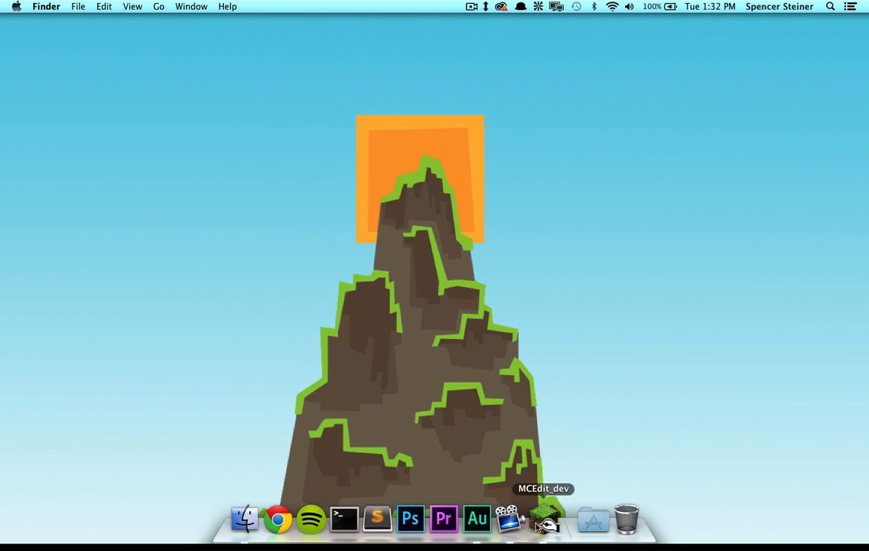
left_click(545, 520)
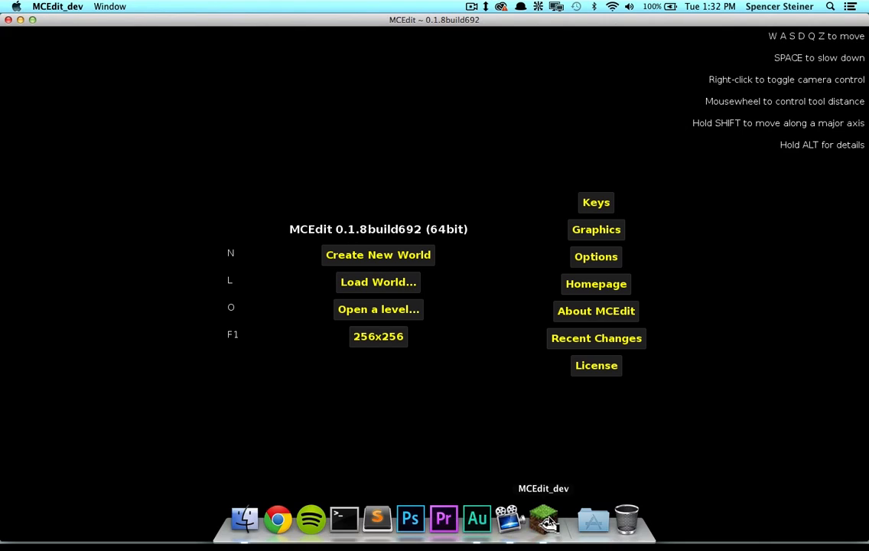
- Start opening a level and browse from the Minecraft saves folder up to the home folder and into Downloads
left_click(381, 308)
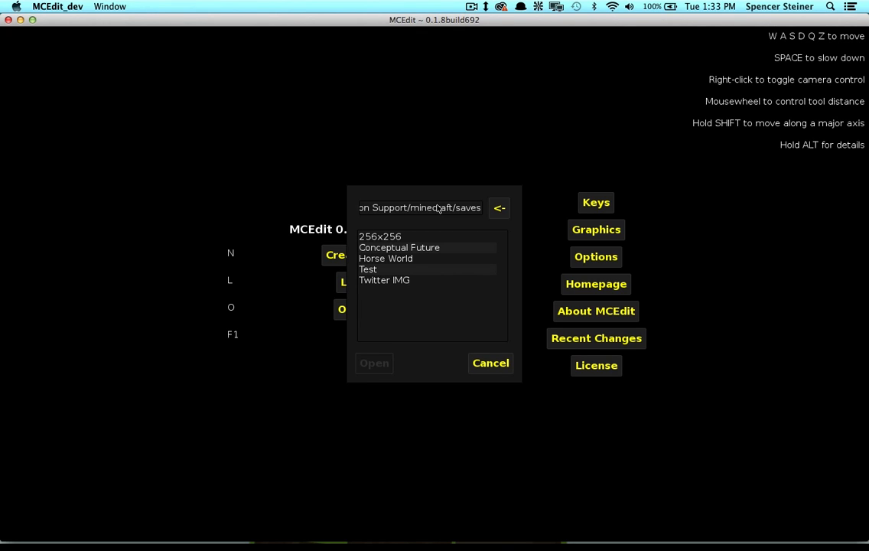
left_click(498, 216)
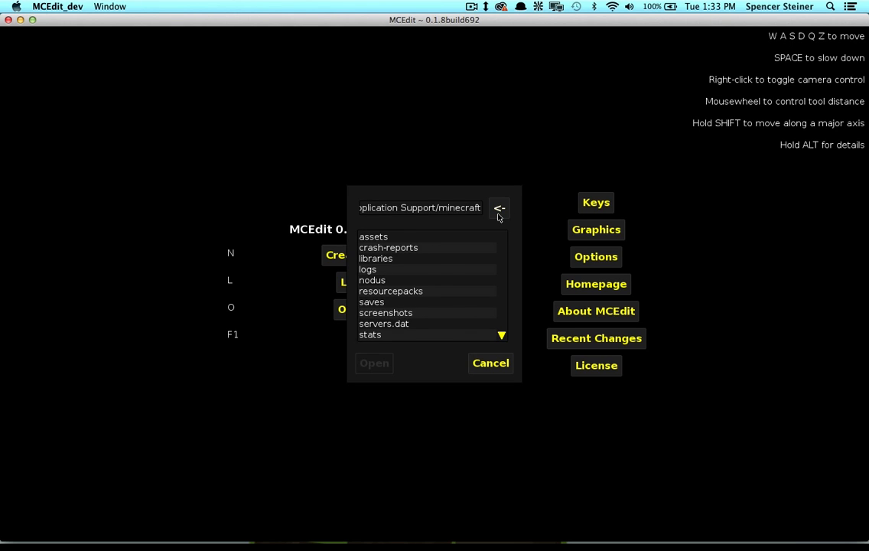
left_click(498, 215)
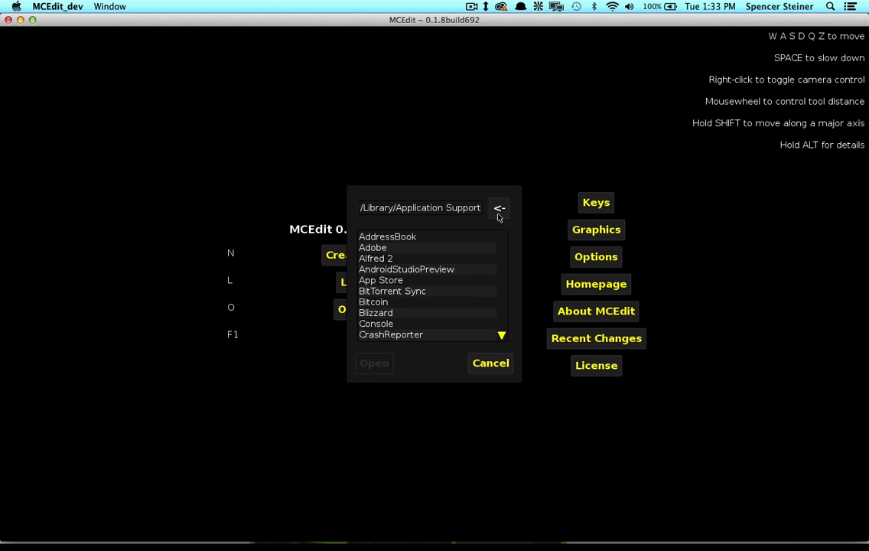
left_click(498, 215)
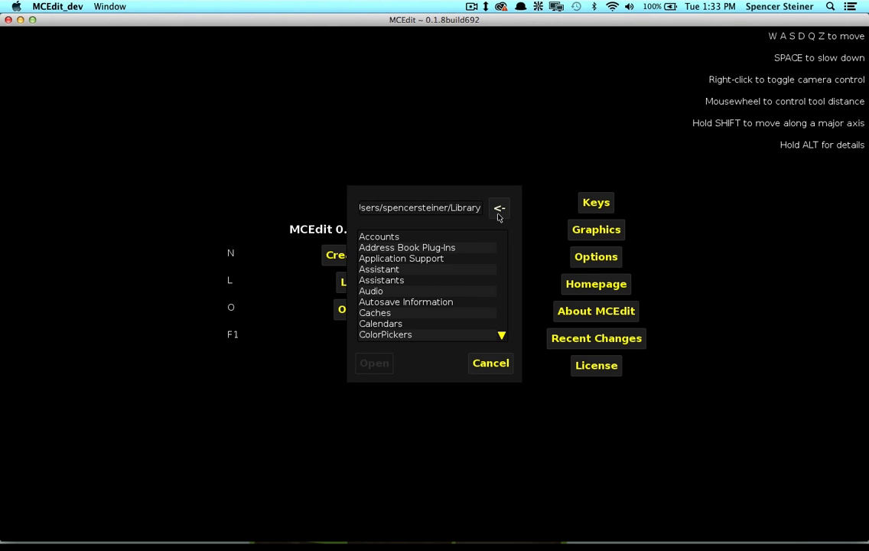
left_click(499, 212)
scroll(409, 268, "down", 6)
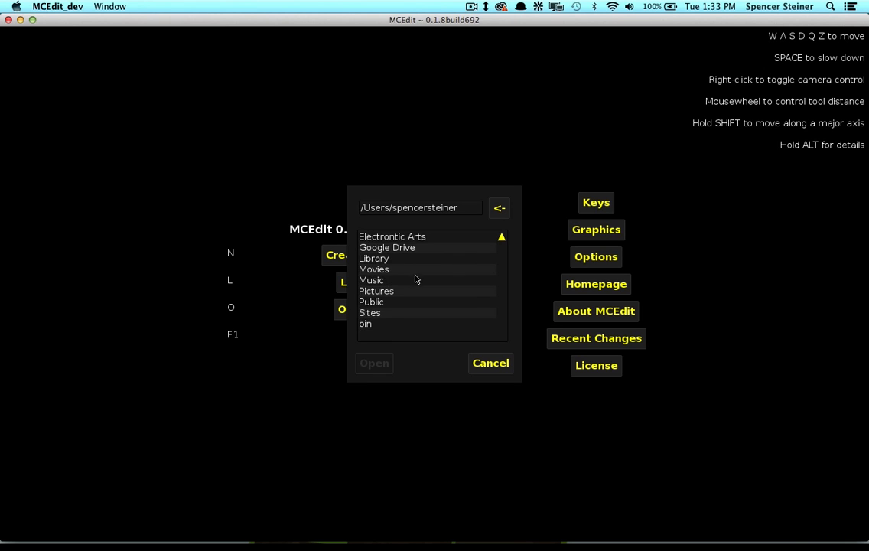
scroll(413, 287, "up", 3)
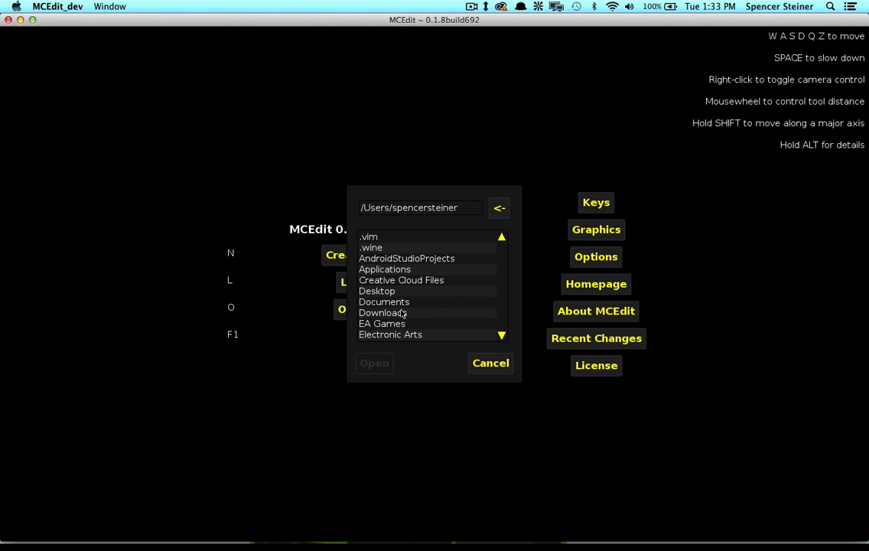
double_click(383, 313)
- Open the level.dat file from the Christmas leap folder
left_click(391, 237)
left_click(361, 364)
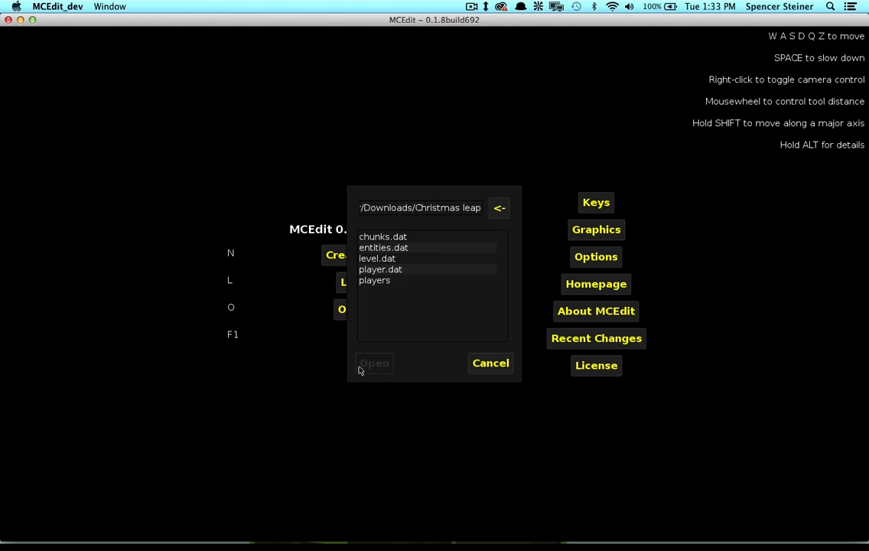
left_click(403, 271)
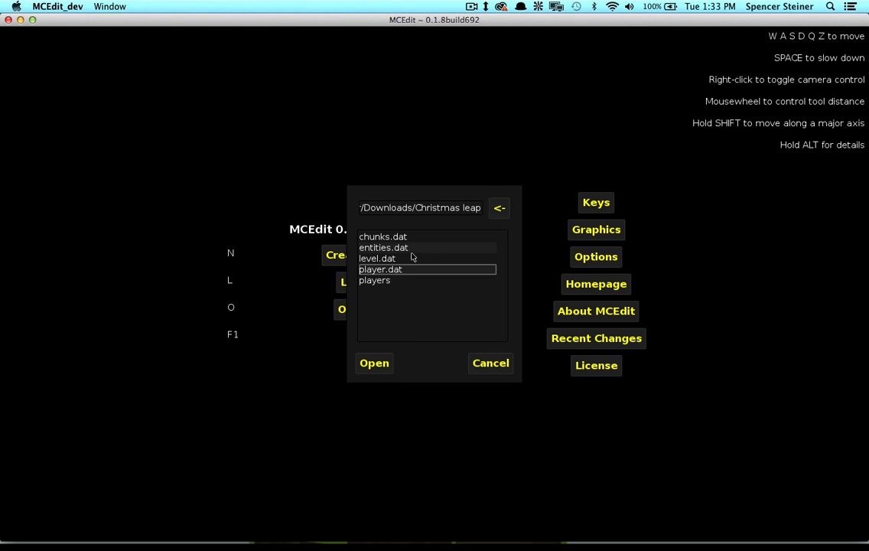
left_click(408, 248)
left_click(387, 259)
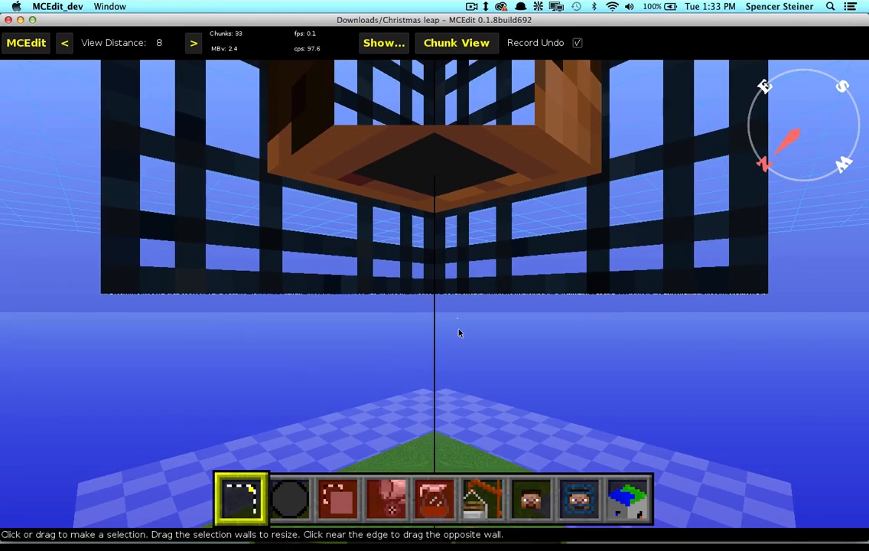
- Fly over the Christmas leap map to examine its terrain, structures and outer edges
right_click(615, 338)
key("w")
right_click(435, 294)
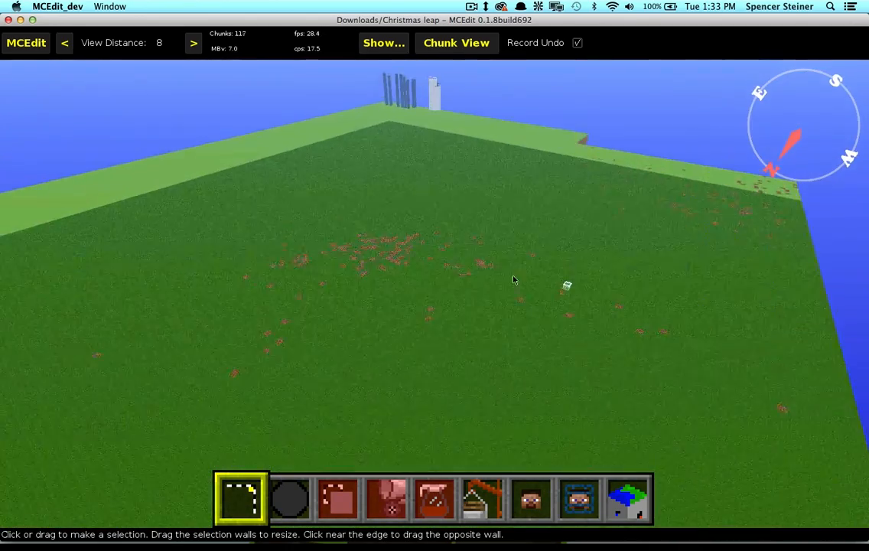
right_click_drag(515, 281, 596, 268)
key("a")
right_click_drag(424, 253, 461, 270)
key("w")
key("a")
key("s")
key("s")
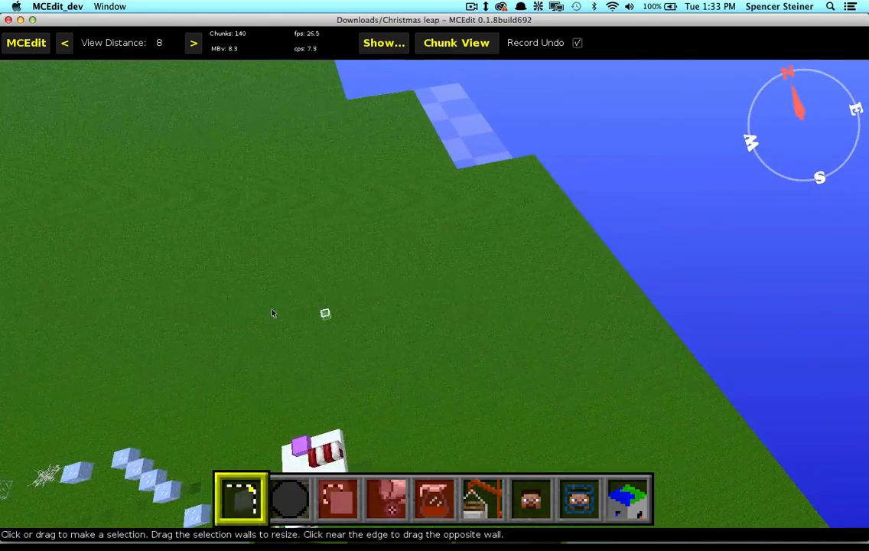
right_click_drag(273, 312, 448, 297)
key("w")
key("d")
key("s")
right_click_drag(598, 239, 636, 272)
key("a")
right_click_drag(456, 288, 630, 232)
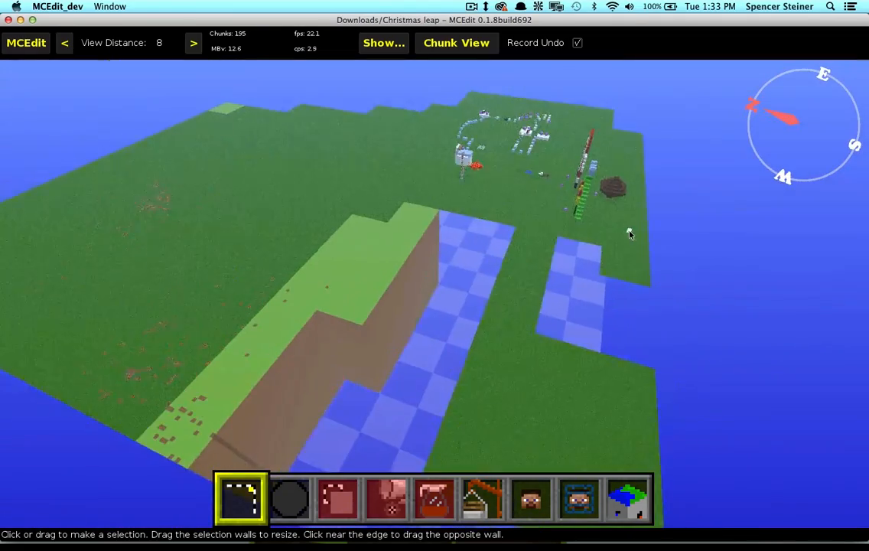
key("a")
right_click_drag(602, 344, 486, 313)
key("w")
key("d")
key("d")
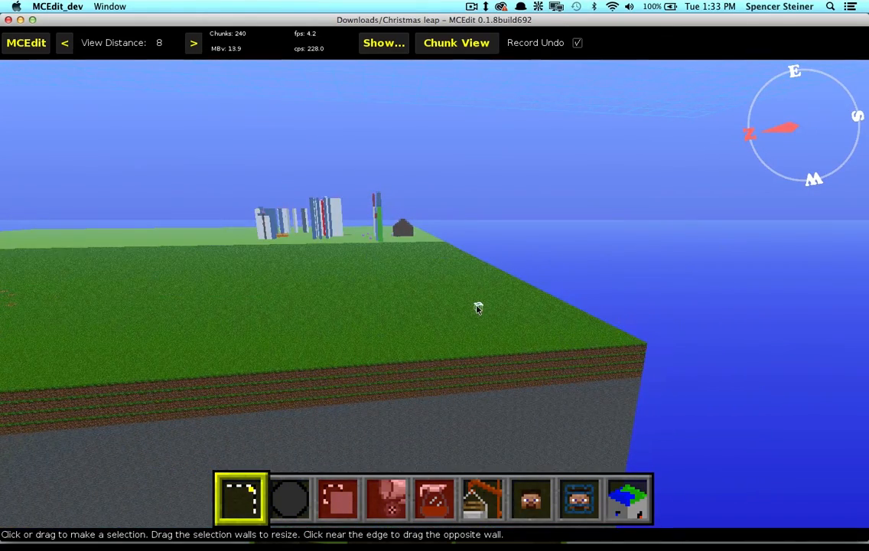
- Fly down to the bedrock corner beneath the map and start a box selection there
key("d")
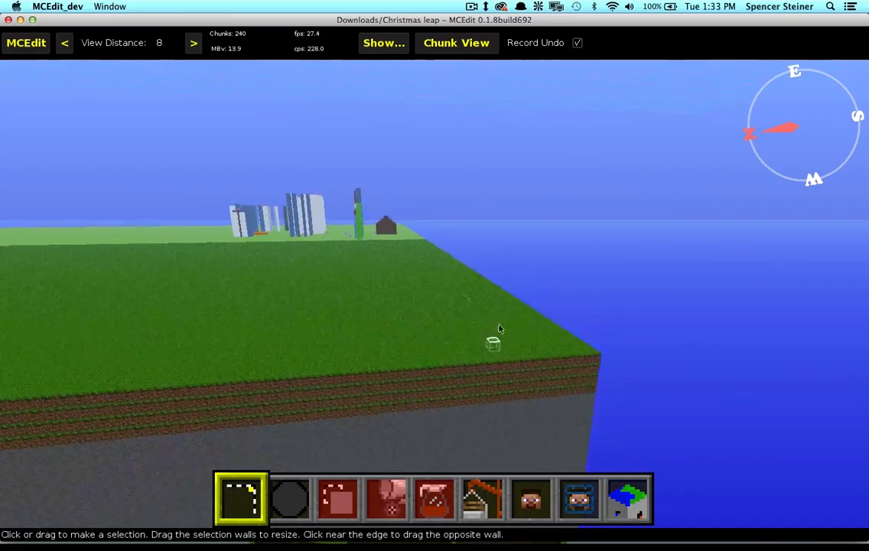
right_click_drag(440, 304, 493, 303)
key("d")
right_click_drag(406, 337, 468, 300)
key("w")
key("w")
right_click_drag(614, 242, 618, 251)
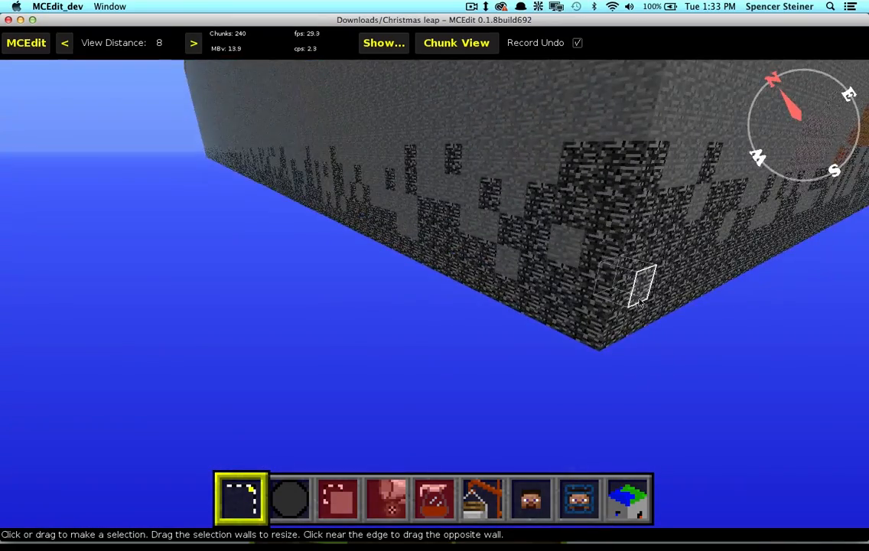
key("w")
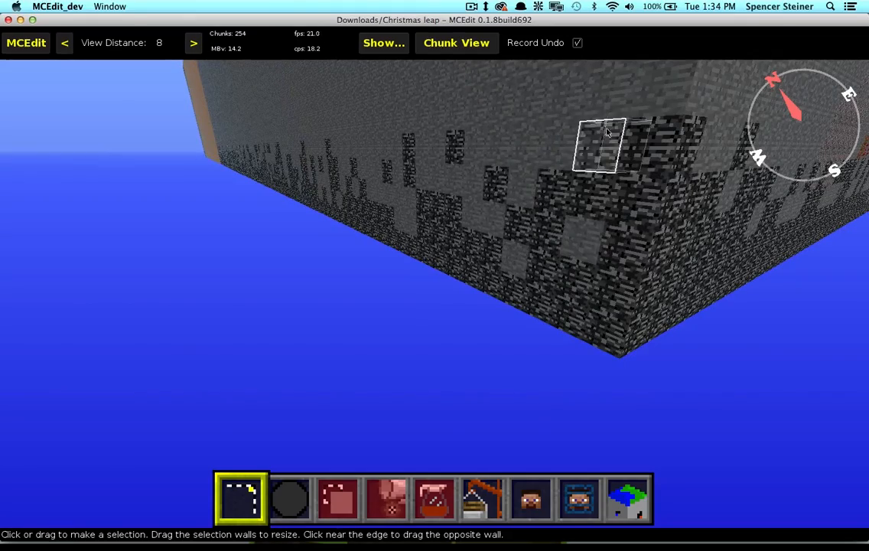
left_click_drag(667, 125, 668, 131)
right_click_drag(667, 125, 669, 131)
- Extend the box selection diagonally across the whole map to 256W x 256L x 92H
key("s")
left_click_drag(668, 131, 433, 268)
right_click_drag(675, 133, 433, 268)
key("a")
mouse_move(434, 267)
left_mouse_down()
mouse_move(612, 131)
mouse_move(433, 267)
left_mouse_up()
right_click_drag(612, 132, 433, 268)
left_click_drag(433, 268, 566, 118)
right_click_drag(434, 268, 566, 118)
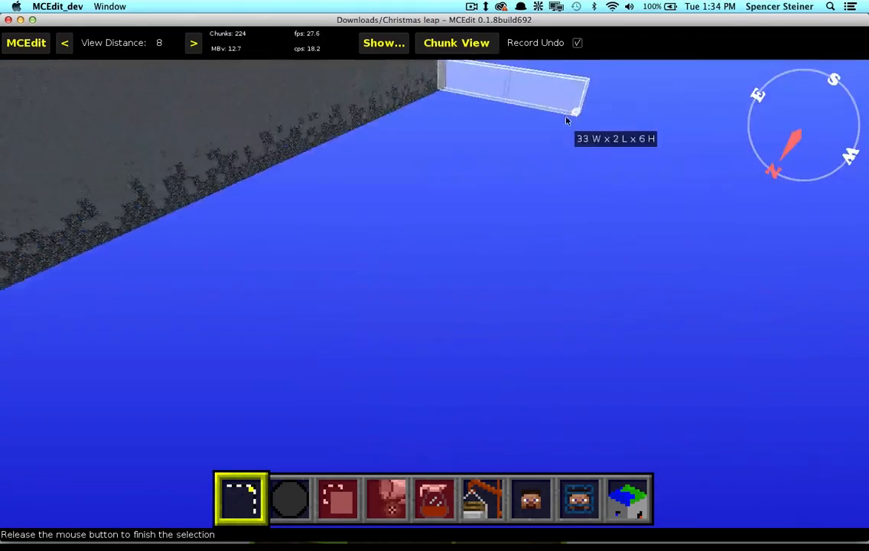
key("a")
left_click_drag(567, 119, 434, 268)
right_click_drag(455, 122, 433, 268)
left_click_drag(433, 268, 434, 267)
right_click_drag(433, 268, 434, 268)
key("space")
mouse_move(433, 268)
left_mouse_down()
mouse_move(450, 124)
mouse_move(433, 268)
left_mouse_up()
right_click_drag(450, 124, 433, 268)
left_click_drag(433, 267, 384, 144)
right_click_drag(433, 268, 383, 145)
key("a")
left_click_drag(383, 144, 432, 161)
right_click_drag(430, 163, 432, 160)
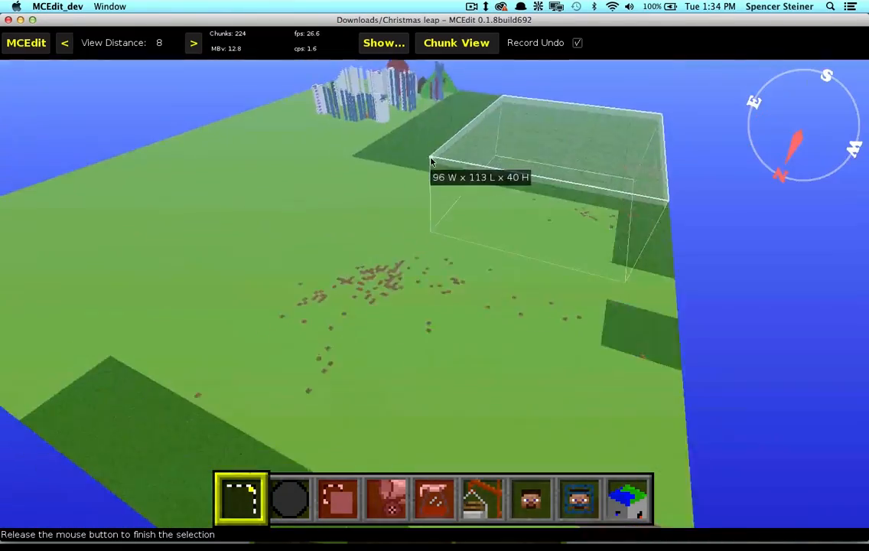
left_click_drag(431, 161, 434, 268)
right_click_drag(435, 159, 433, 268)
left_click_drag(434, 268, 318, 172)
right_click_drag(305, 208, 427, 217)
key("a")
key("s")
left_click_drag(371, 237, 414, 152)
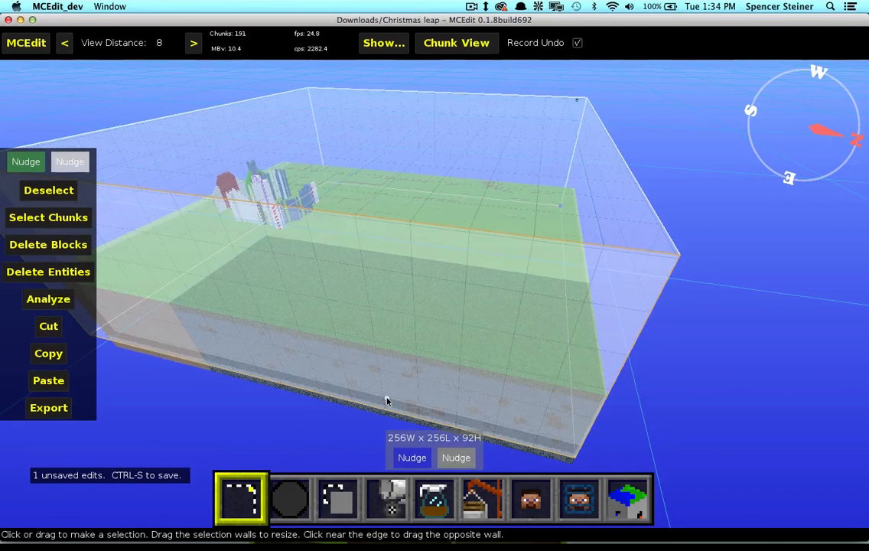
- Delete all blocks inside the box selection and clear the selection
left_click(81, 245)
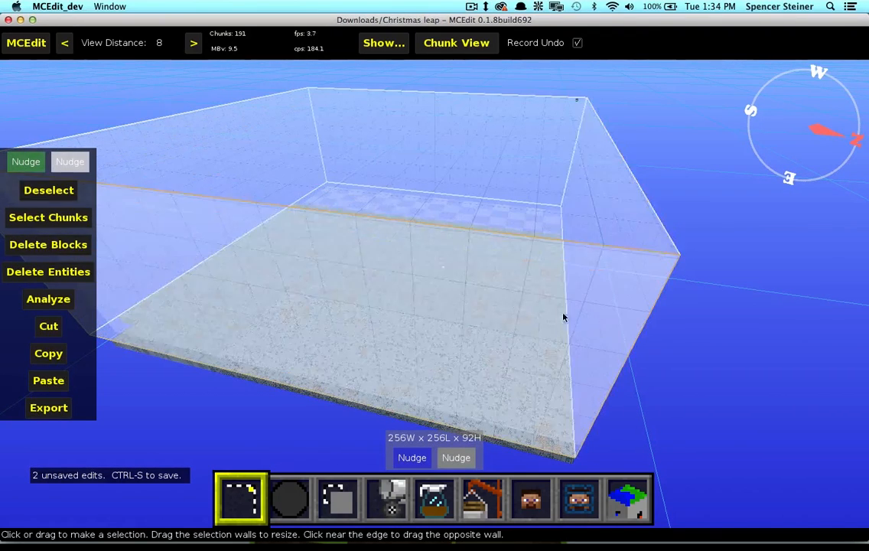
key("ctrl+d")
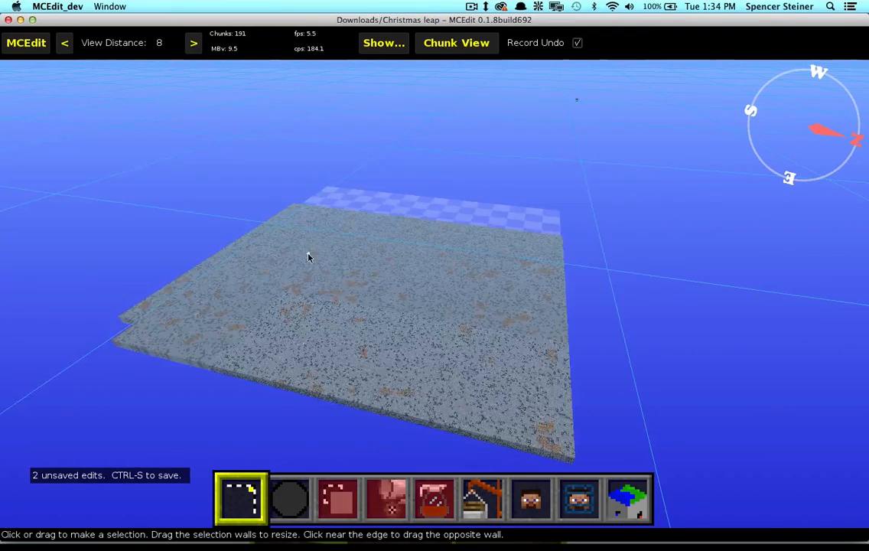
- Fly around the remaining stone and bedrock layer to examine it from several sides
right_click_drag(547, 307, 551, 307)
key("d")
right_click_drag(619, 318, 674, 318)
key("w")
key("d")
key("w")
right_click_drag(512, 293, 695, 295)
key("a")
right_click_drag(562, 199, 575, 218)
key("w")
key("w")
right_click_drag(574, 262, 499, 208)
key("a")
right_click_drag(375, 224, 394, 219)
key("a")
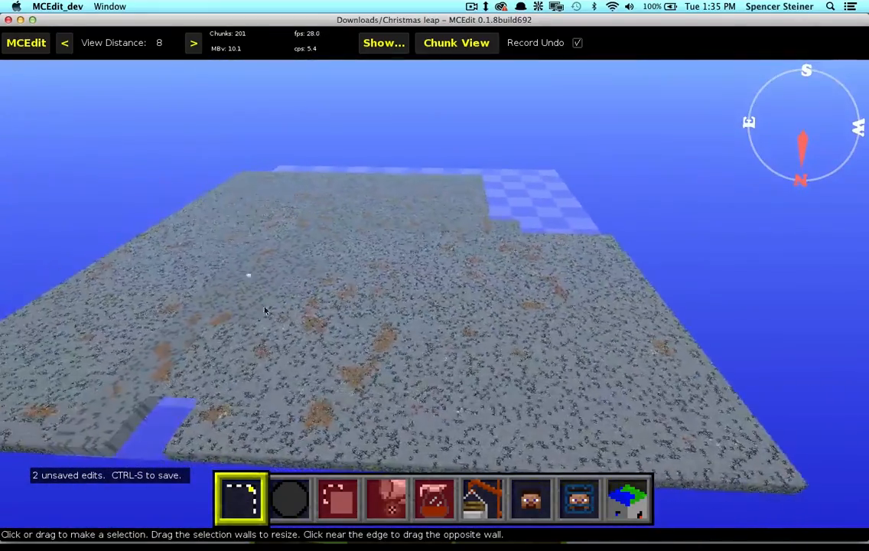
right_click_drag(253, 276, 283, 284)
key("w")
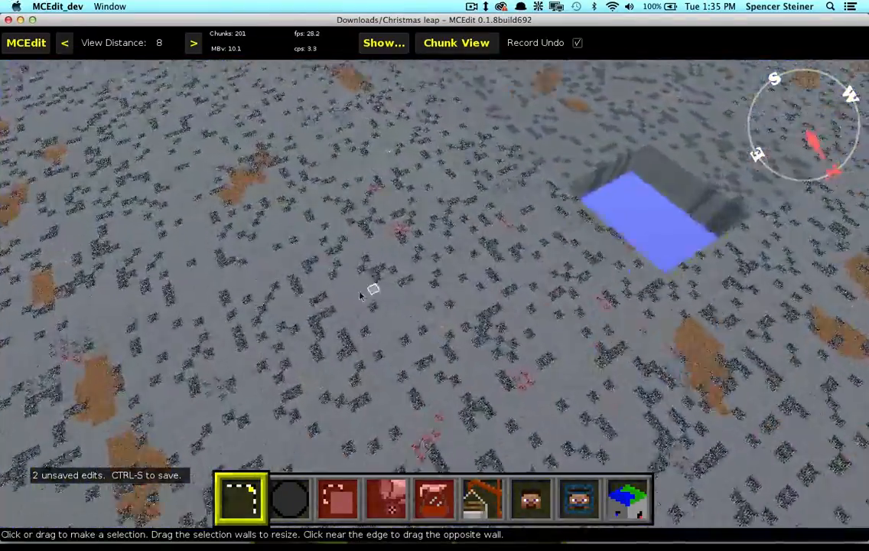
right_click_drag(360, 296, 431, 274)
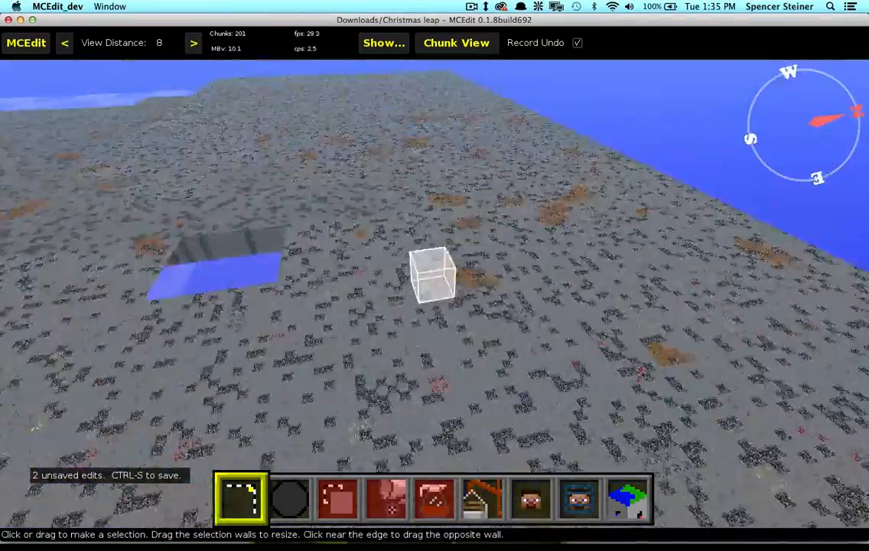
key("d")
right_click_drag(483, 283, 474, 267)
key("s")
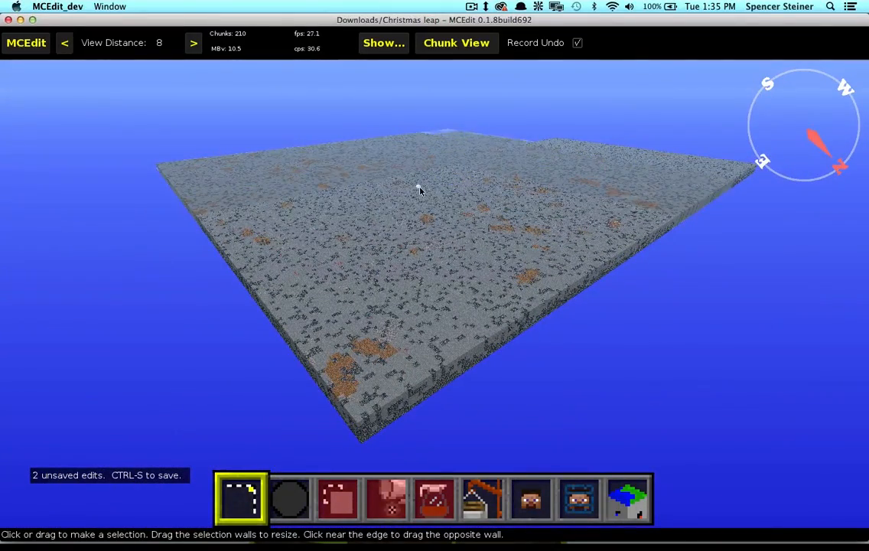
- Save the edited Christmas leap world
left_click(23, 44)
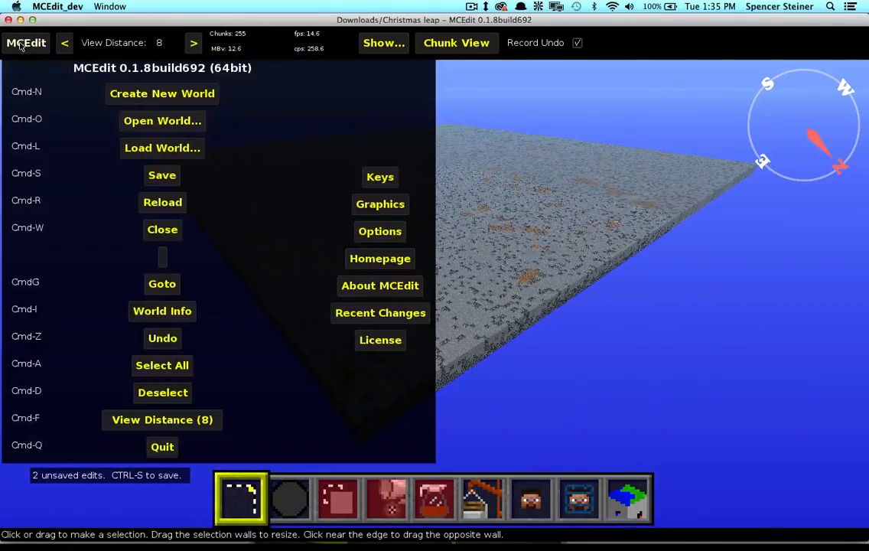
left_click(162, 176)
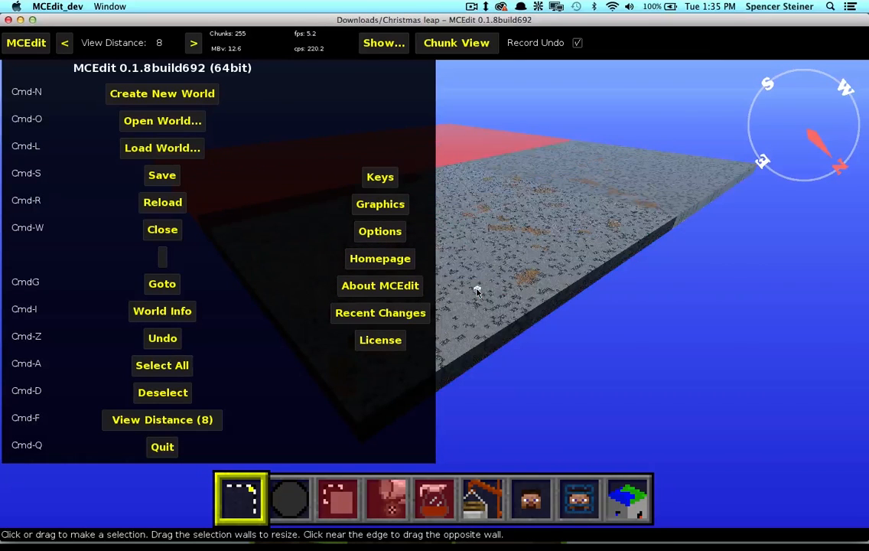
- Cancel the file browser and load Horse World from the list of saved worlds
left_click(176, 123)
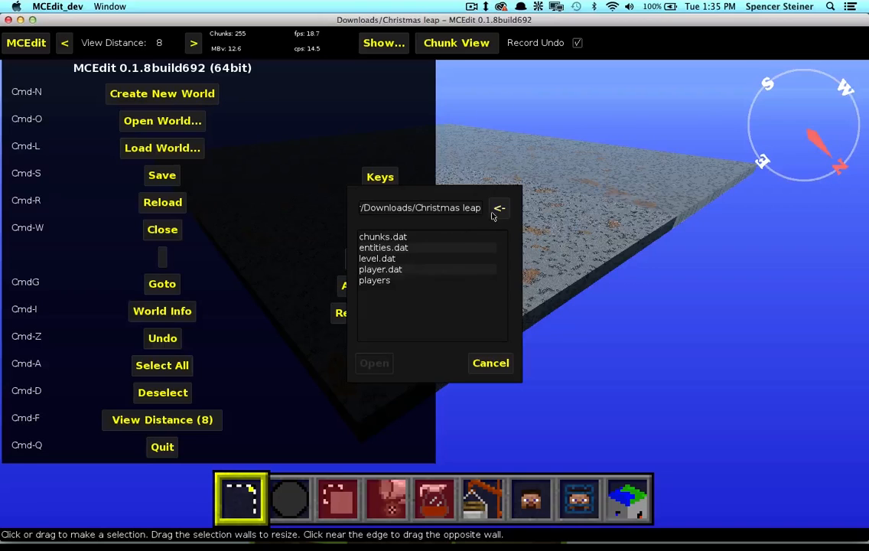
left_click(491, 363)
left_click(197, 150)
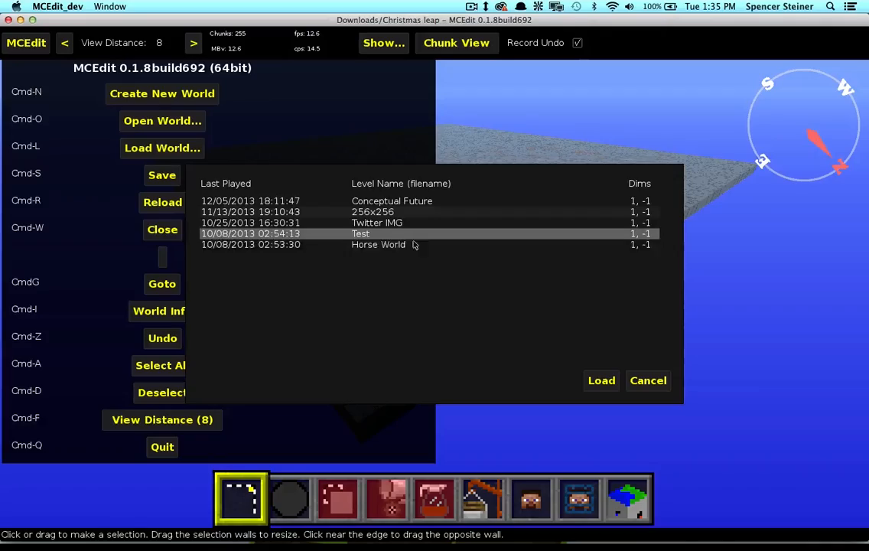
left_click(601, 379)
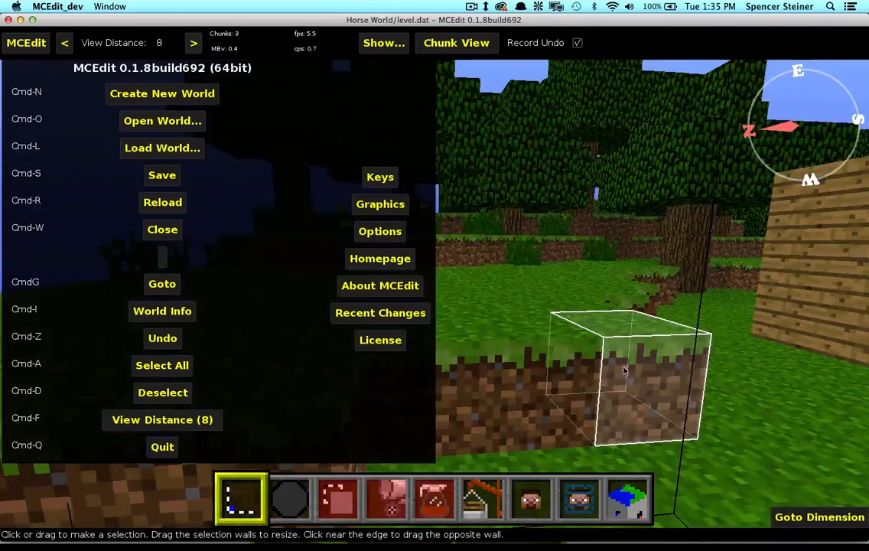
left_click(34, 49)
- Fly around Horse World to examine its forest, caves and missing chunks
right_click(470, 237)
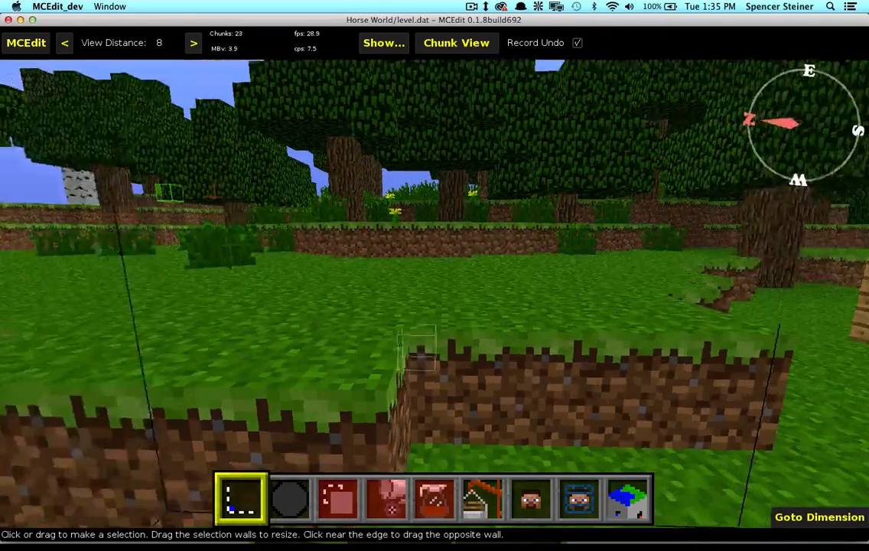
key("s")
key("s")
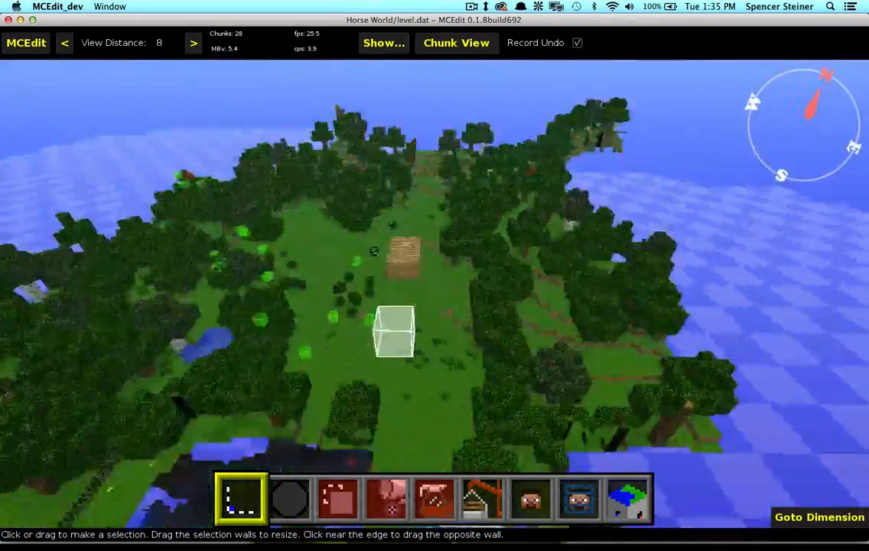
key("s")
right_click(490, 268)
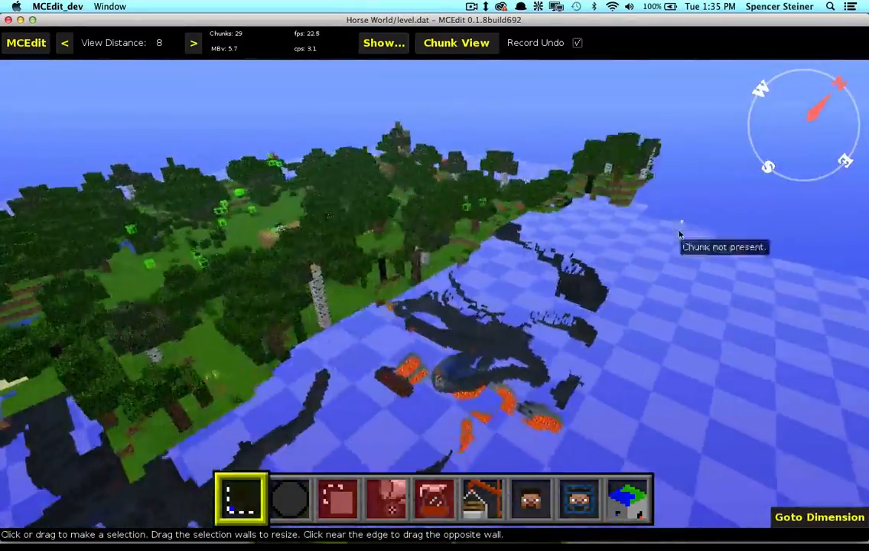
right_click(681, 229)
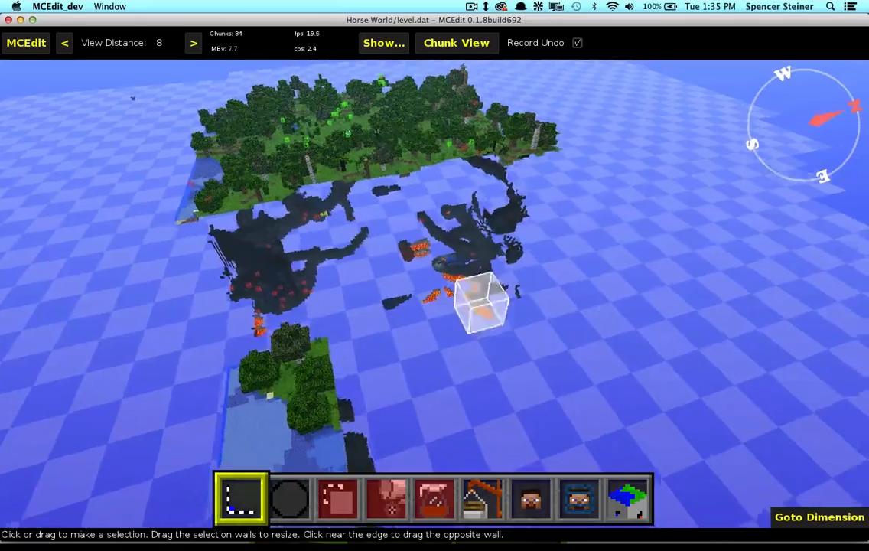
right_click(632, 206)
key("d")
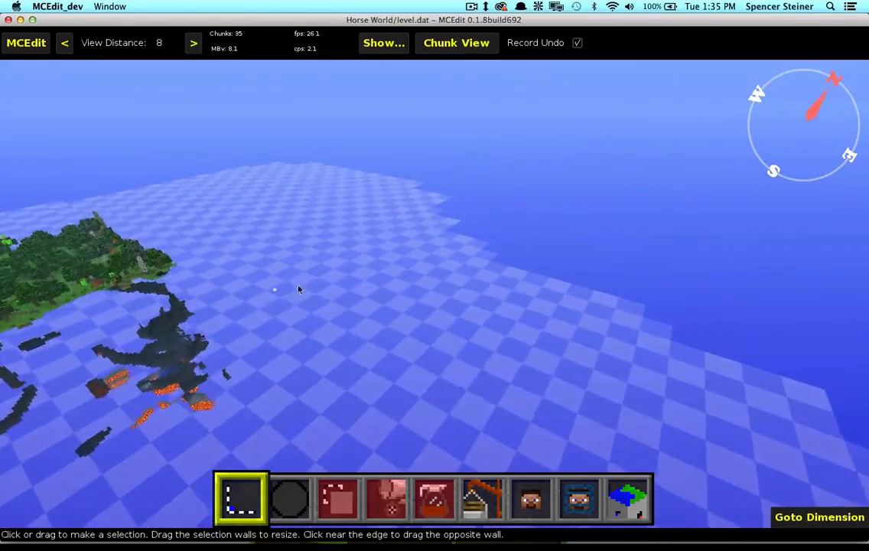
- Fly over Horse World to examine its lake, forest and the clearing with the small building
right_click(293, 190)
right_click(389, 222)
key("w")
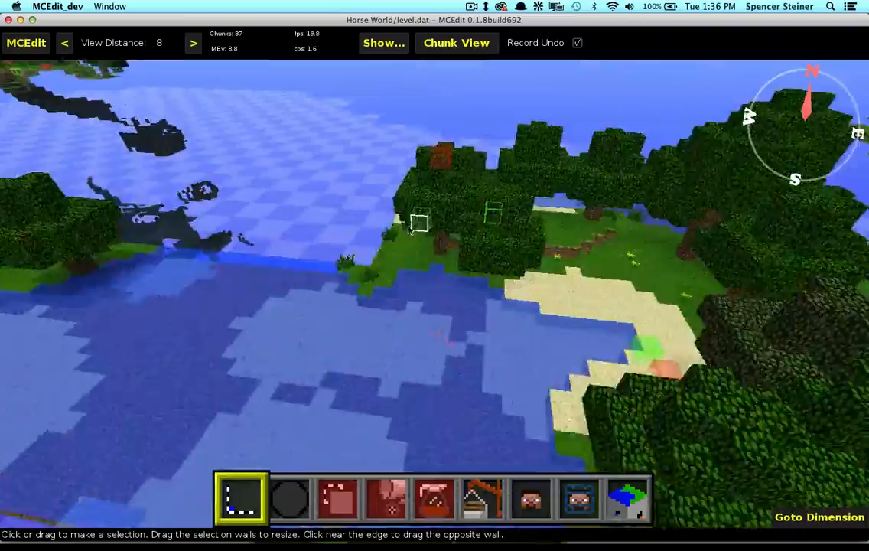
right_click(409, 228)
key("s")
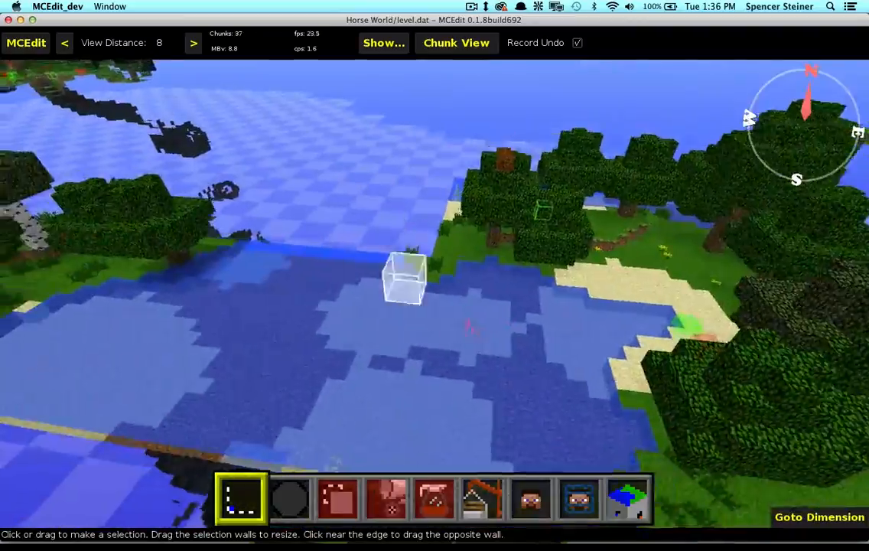
key("a")
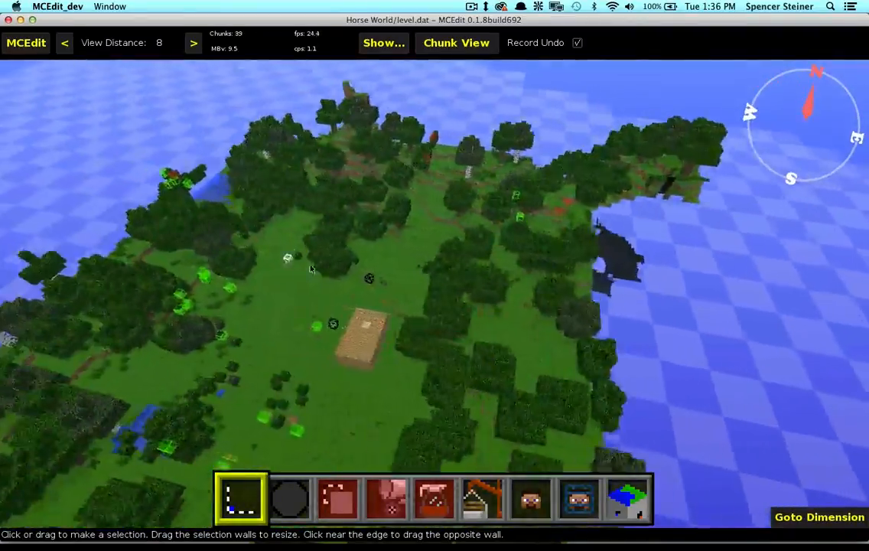
key("w")
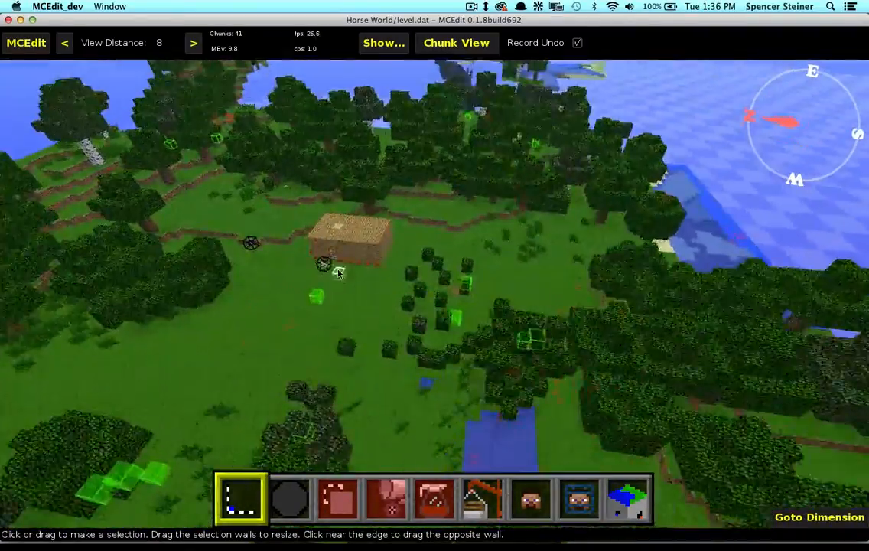
key("s")
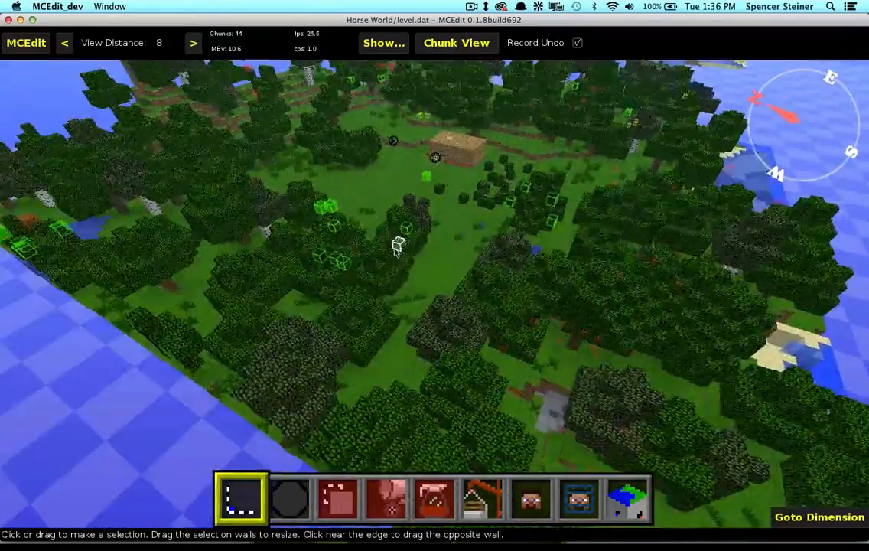
right_click(393, 255)
right_click(394, 255)
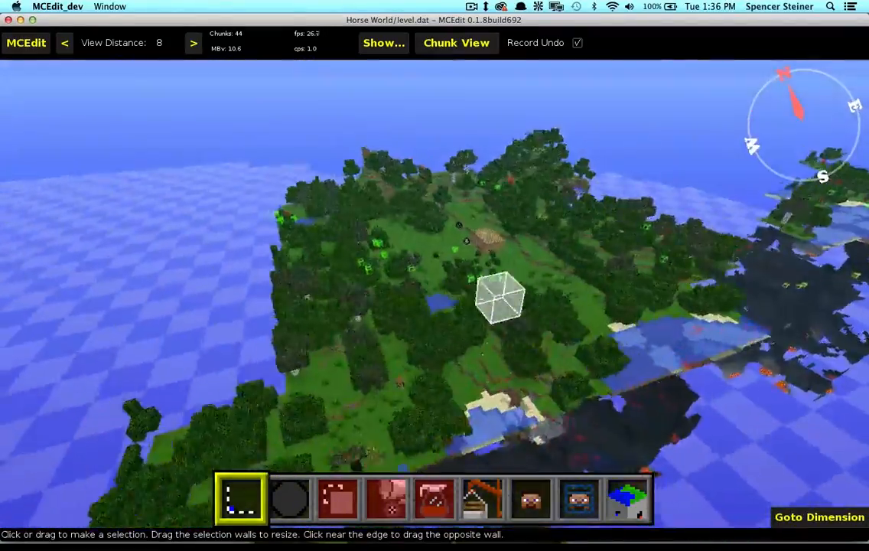
key("w")
right_click(387, 256)
right_click(387, 255)
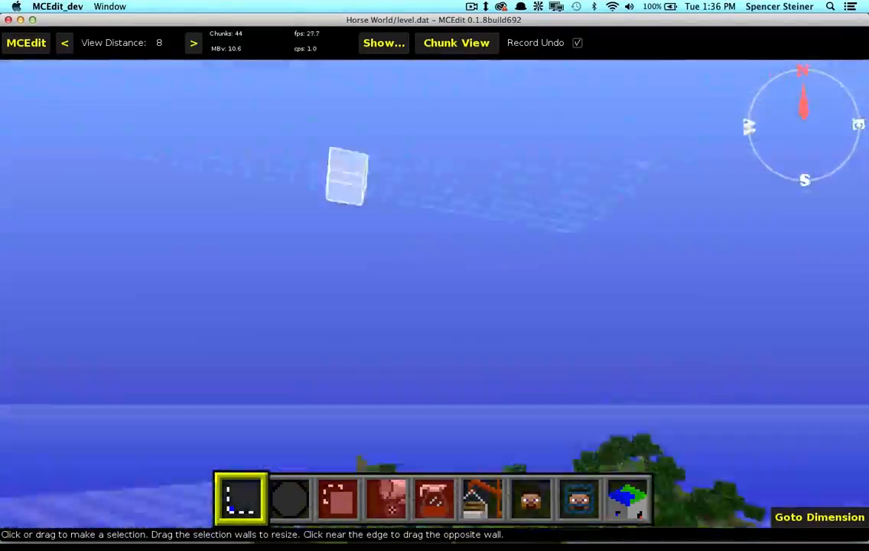
right_click(387, 256)
right_click(314, 202)
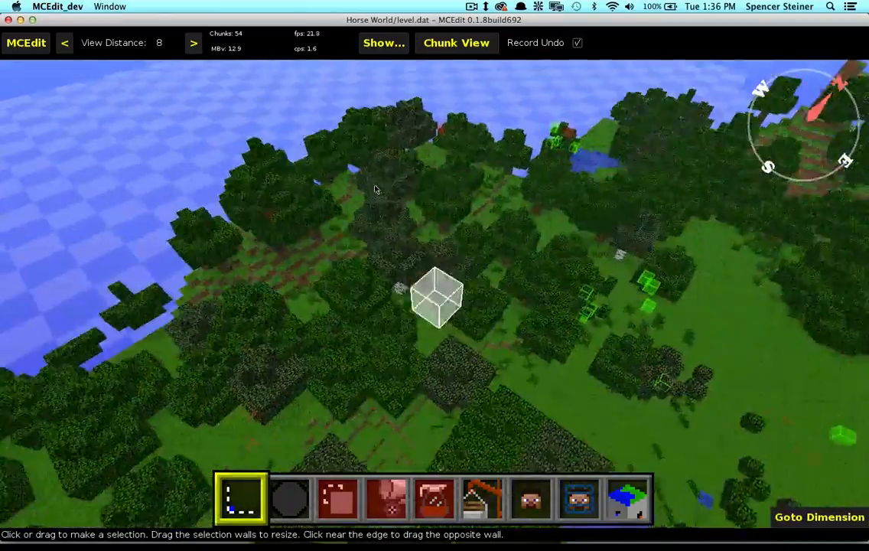
key("a")
key("a")
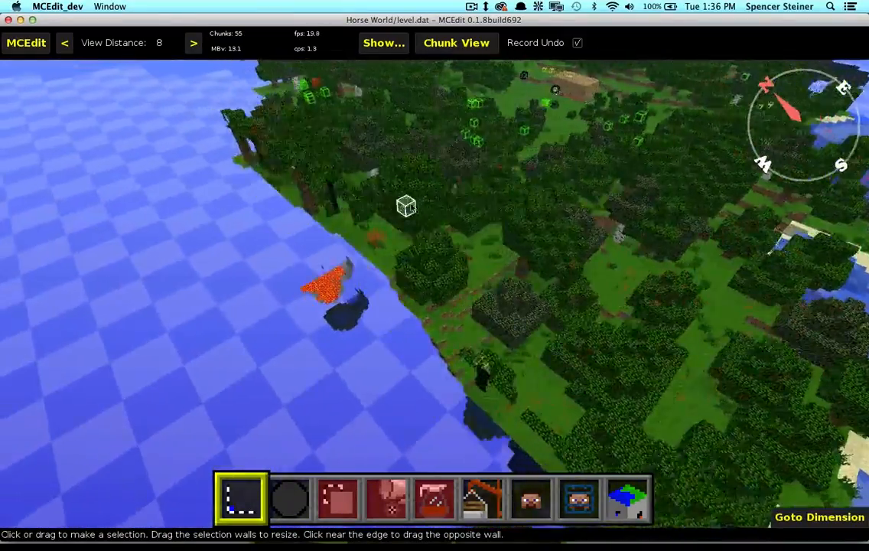
- Fly along the edge of the Horse World terrain to examine the exposed lava, caves and hillside
key("w")
right_click(457, 221)
key("d")
right_click(462, 228)
key("s")
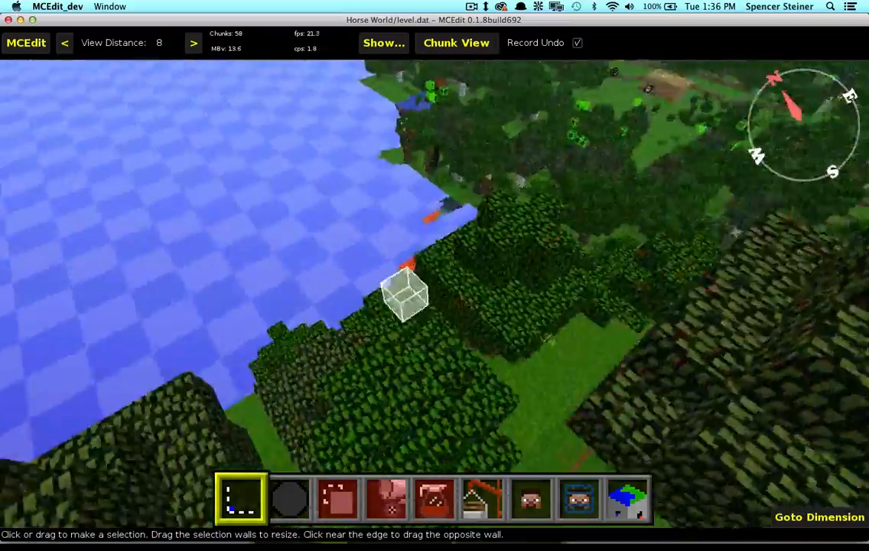
right_click(459, 231)
right_click(456, 232)
right_click(413, 221)
key("d")
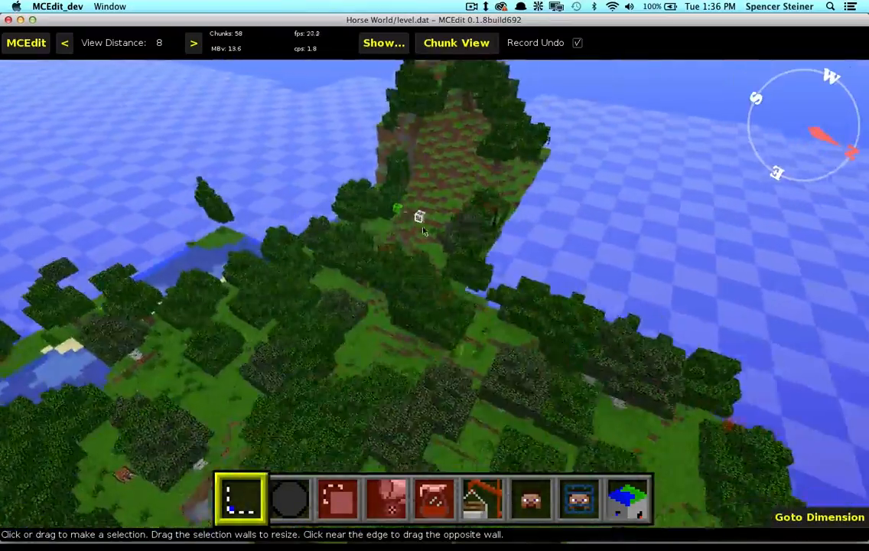
key("d")
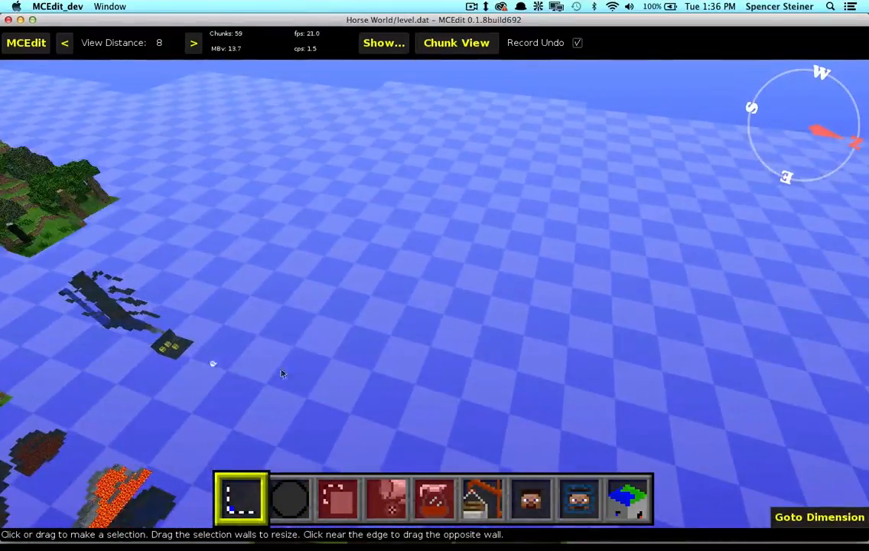
right_click(407, 250)
key("w")
right_click(432, 237)
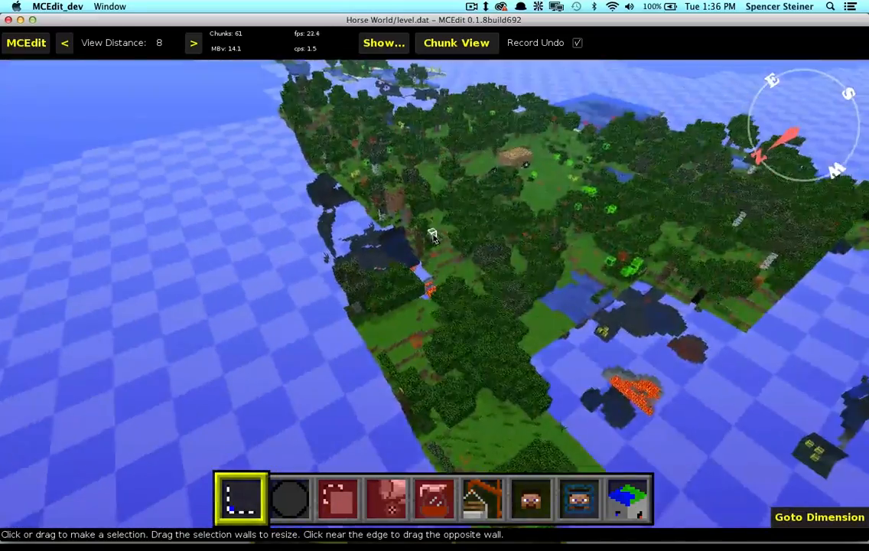
- Survey the whole Horse World landmass from above its northern corner
right_click(575, 248)
key("s")
right_click(437, 303)
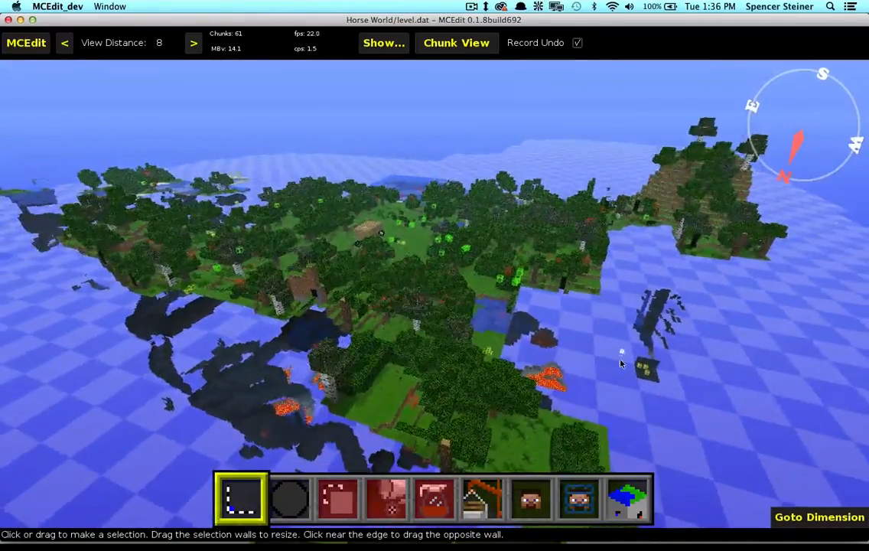
right_click(620, 357)
right_click(645, 307)
right_click(645, 306)
right_click(479, 194)
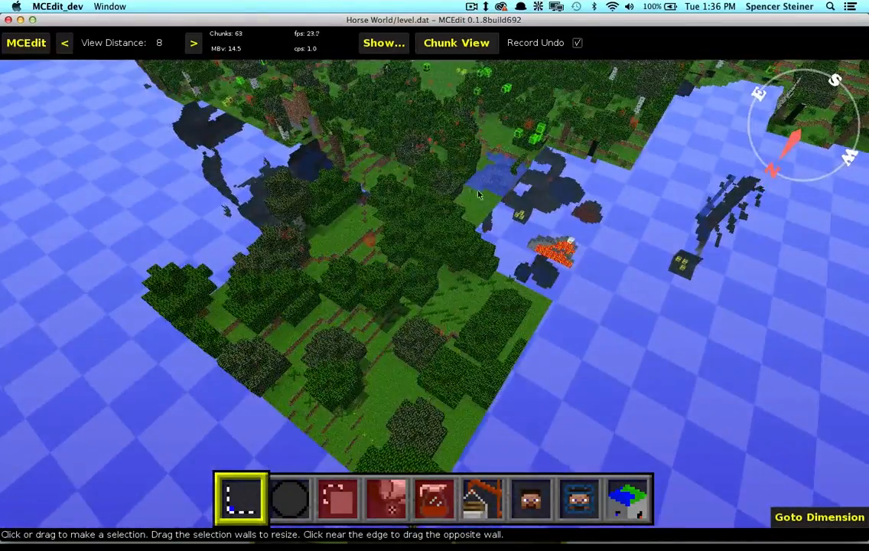
right_click_drag(469, 207, 464, 184)
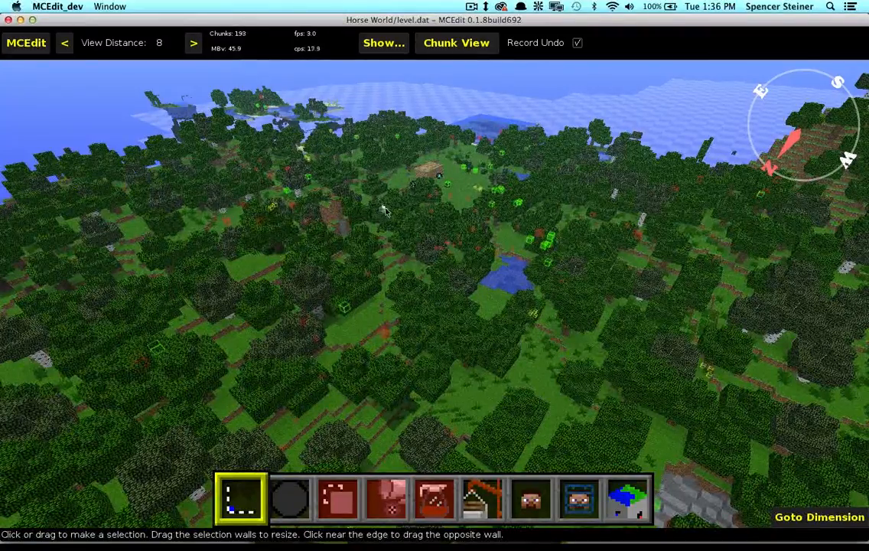
- Select a region of Horse World around the forest and exposed caves, about 280 wide, 278 long and 145 high
right_click_drag(439, 176, 506, 165)
key("a")
key("w")
key("s")
right_click_drag(235, 188, 300, 148)
key("a")
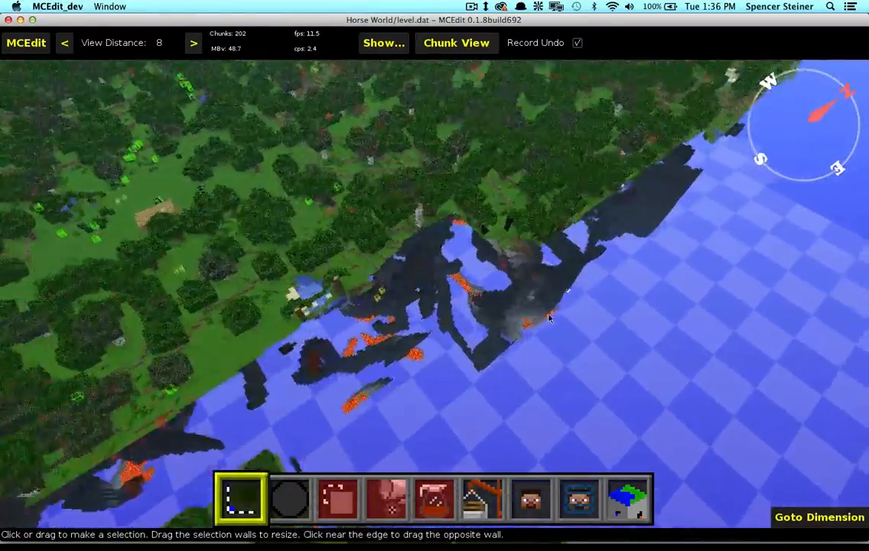
left_click_drag(549, 318, 445, 291)
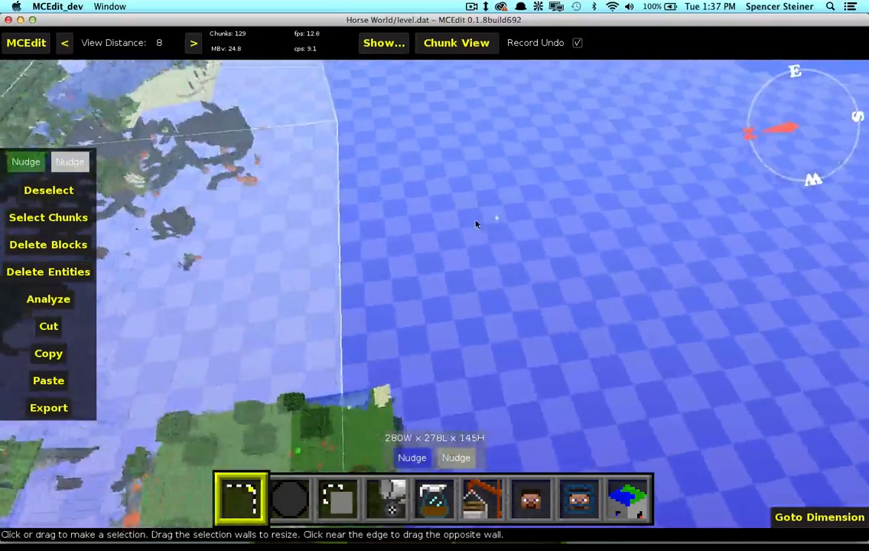
- Resize the selection box to a length of 256 blocks
key("d")
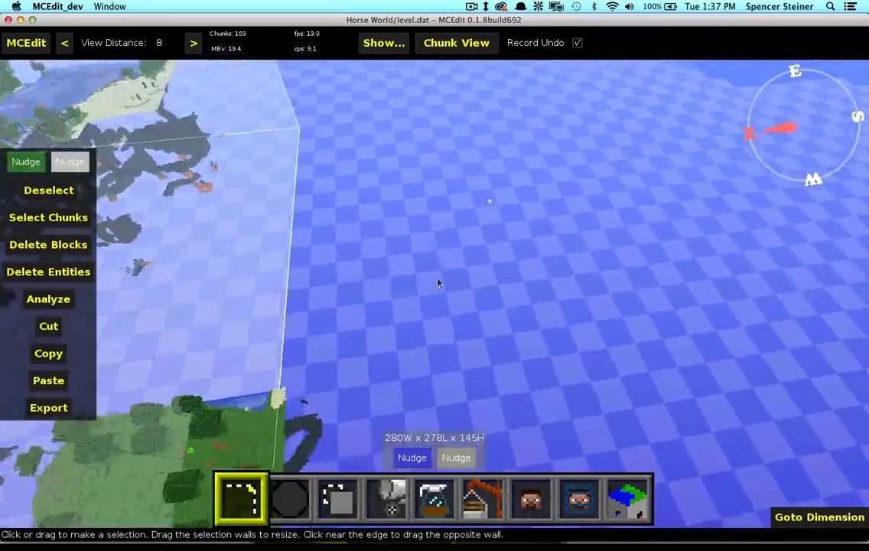
right_click_drag(439, 282, 475, 202)
left_click_drag(524, 246, 535, 258)
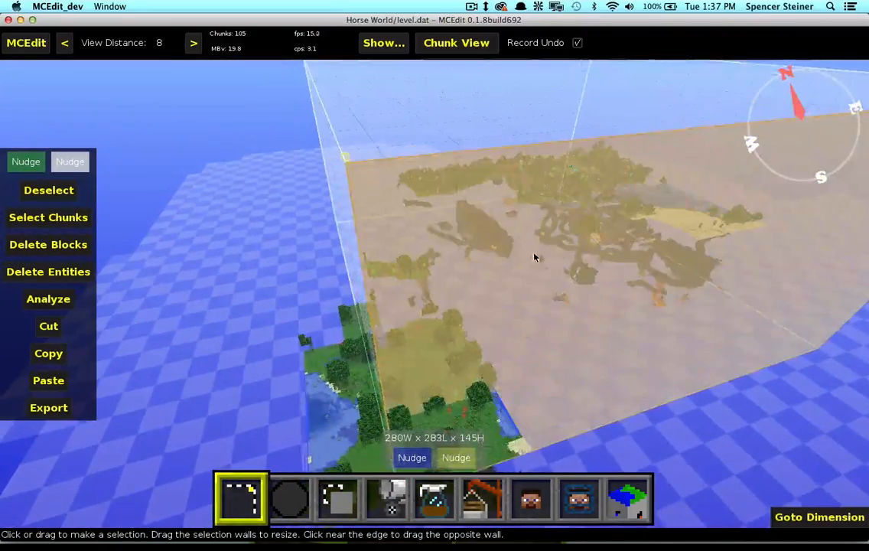
left_click_drag(509, 204, 510, 207)
right_click(407, 214)
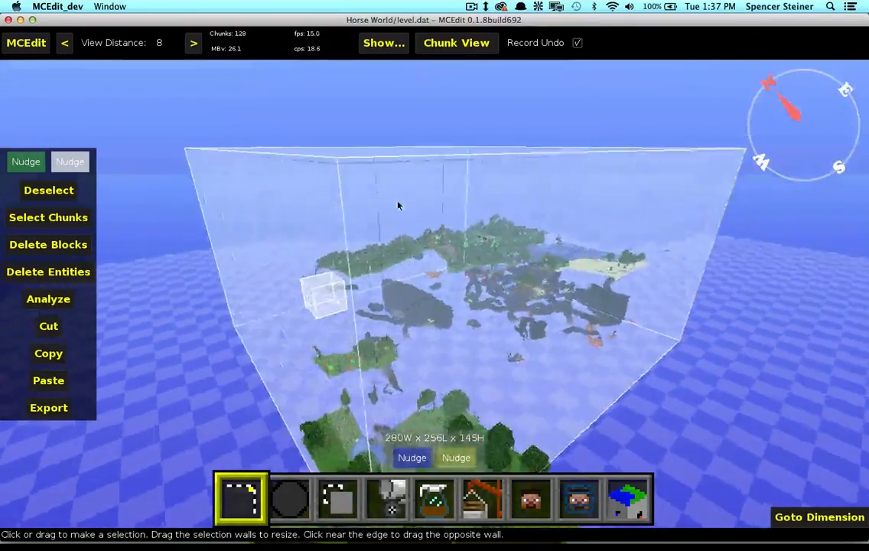
- Resize the selection box to a width of 256 blocks
right_click(348, 206)
left_click_drag(352, 206, 429, 177)
key("d")
right_click_drag(565, 303, 574, 342)
key("w")
key("d")
key("w")
left_click_drag(568, 364, 568, 366)
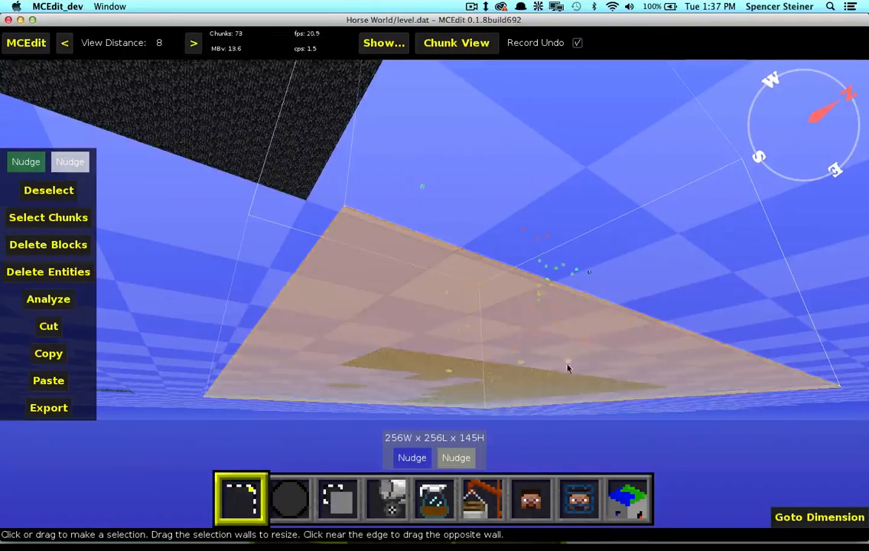
left_click_drag(561, 418, 562, 407)
- Copy the selected 256 × 256 × 145 region and export it as a schematic named PE chunk
right_click_drag(593, 329, 578, 228)
key("space")
right_click_drag(557, 191, 539, 162)
key("s")
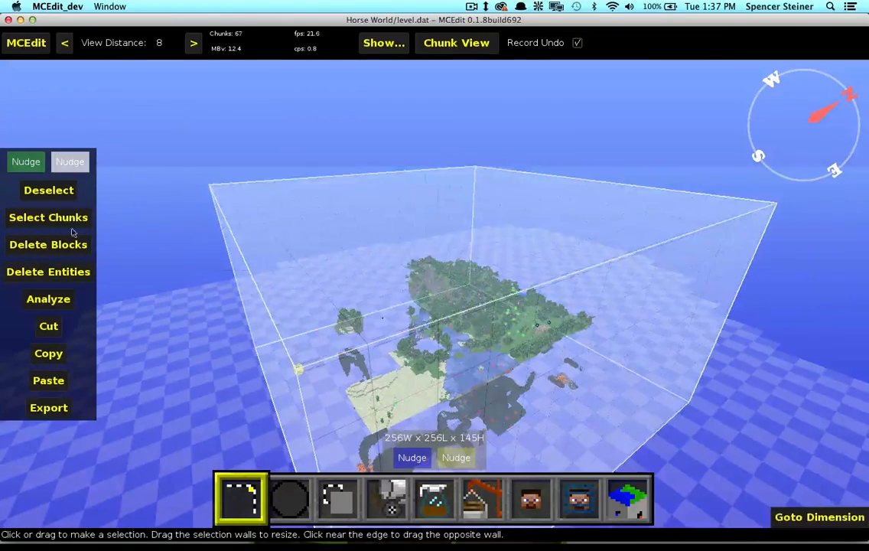
left_click(49, 353)
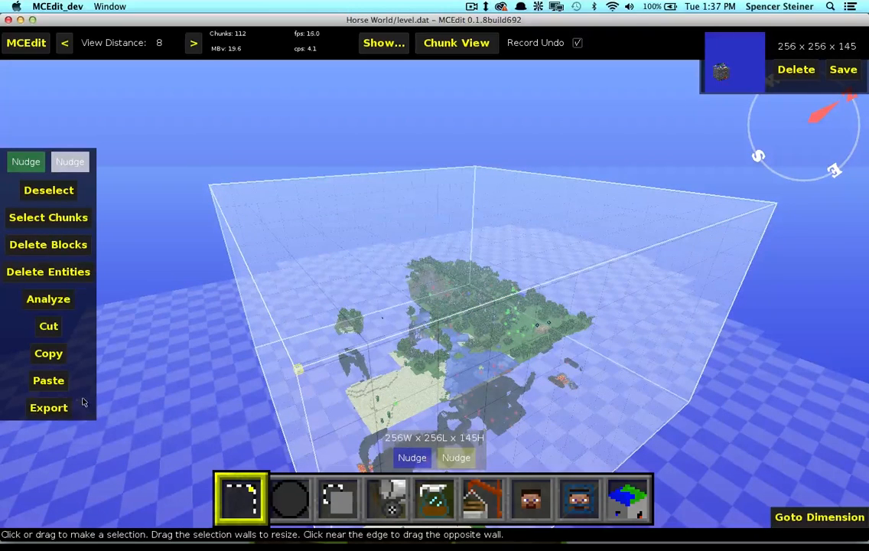
left_click(48, 412)
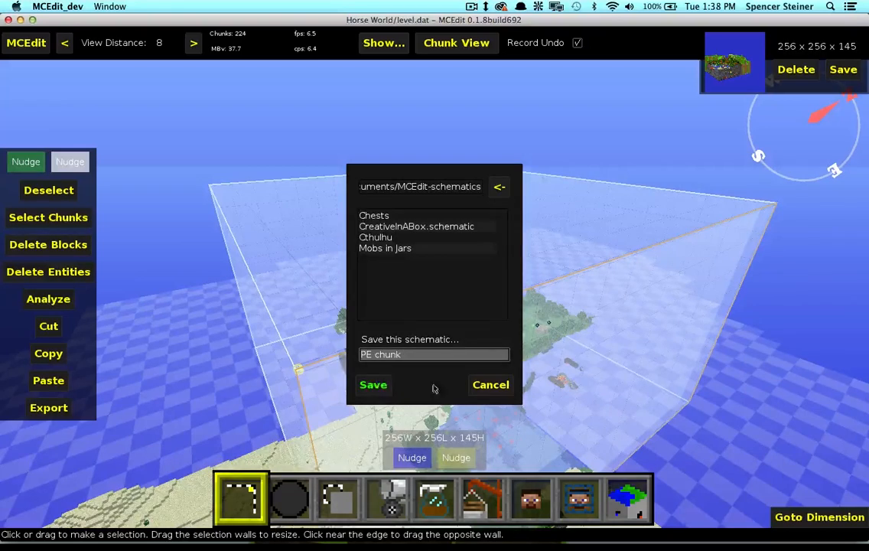
key("Return")
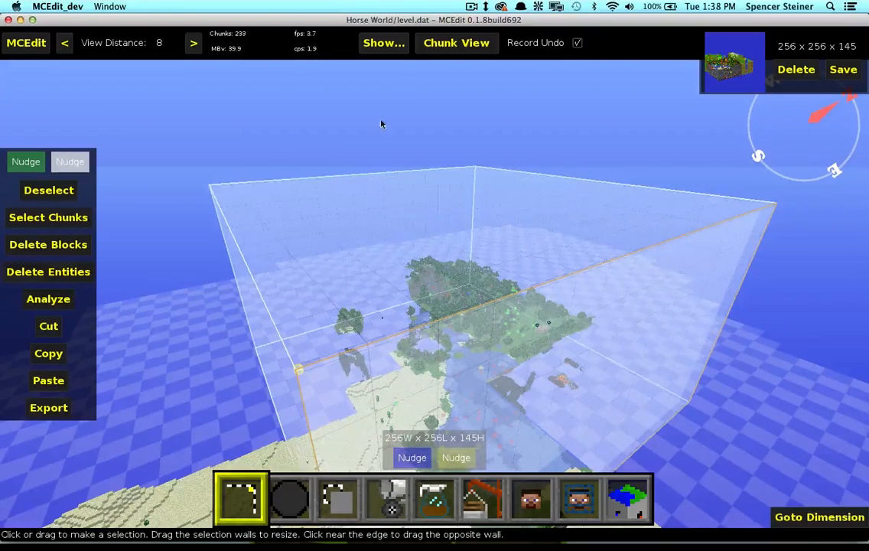
- Close Horse World and open the recent Christmas leap world
right_click_drag(338, 121, 338, 121)
left_click(26, 43)
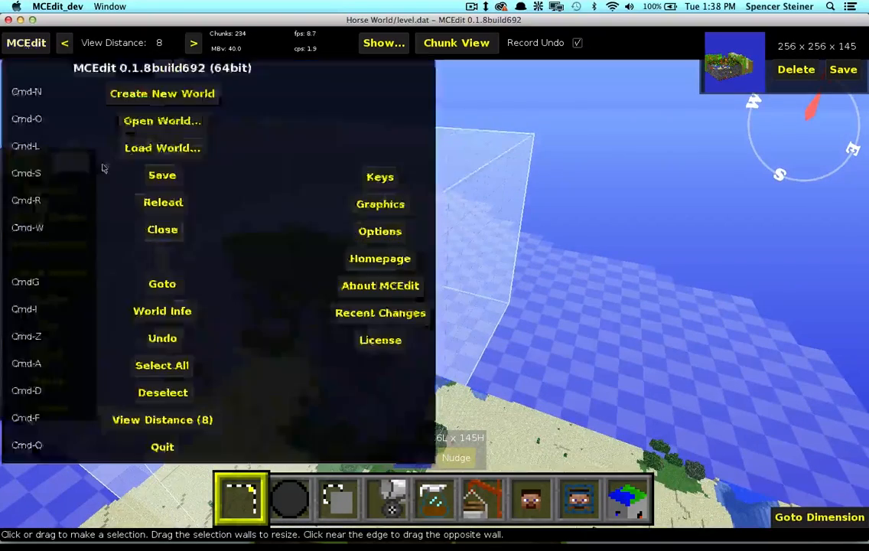
left_click(162, 231)
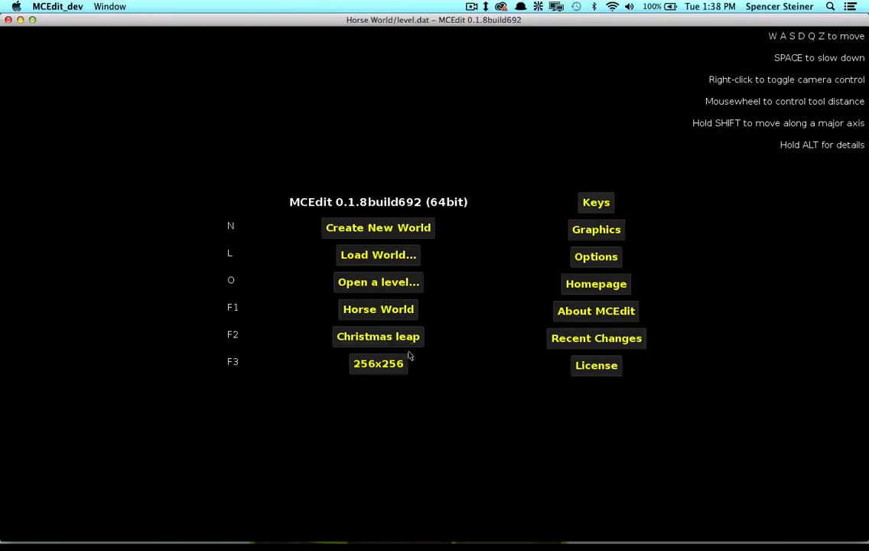
left_click(415, 340)
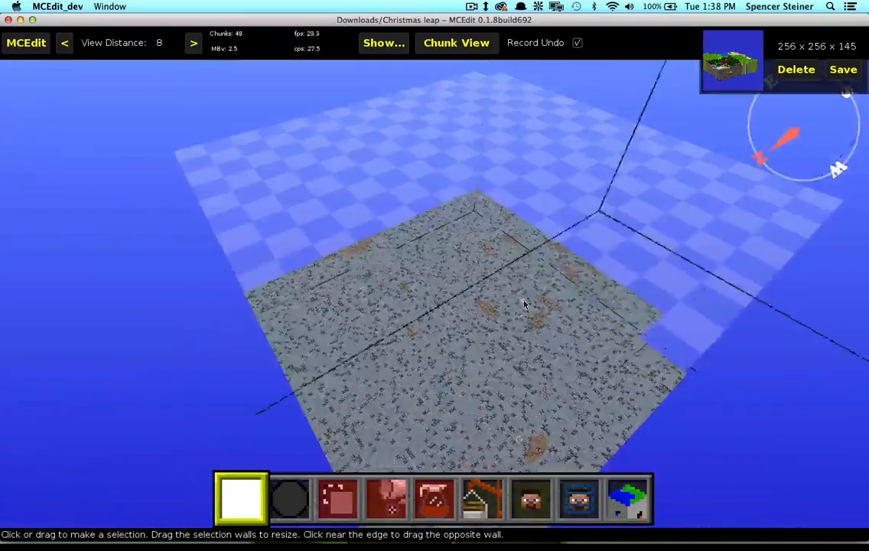
right_click(524, 305)
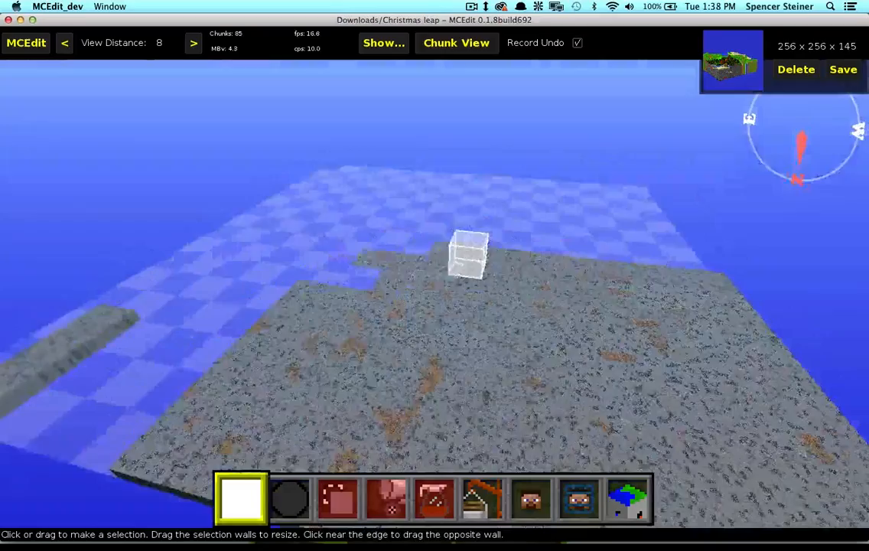
right_click(435, 284)
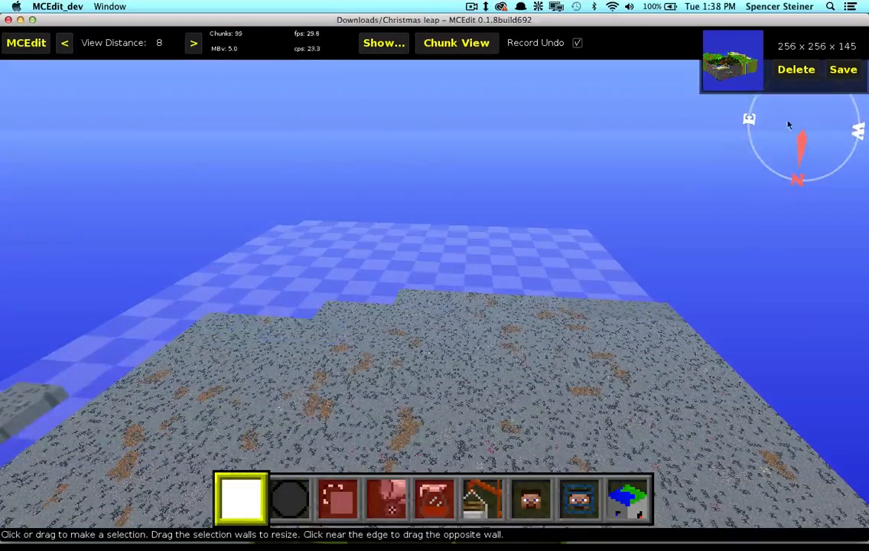
right_click(618, 245)
right_click(460, 240)
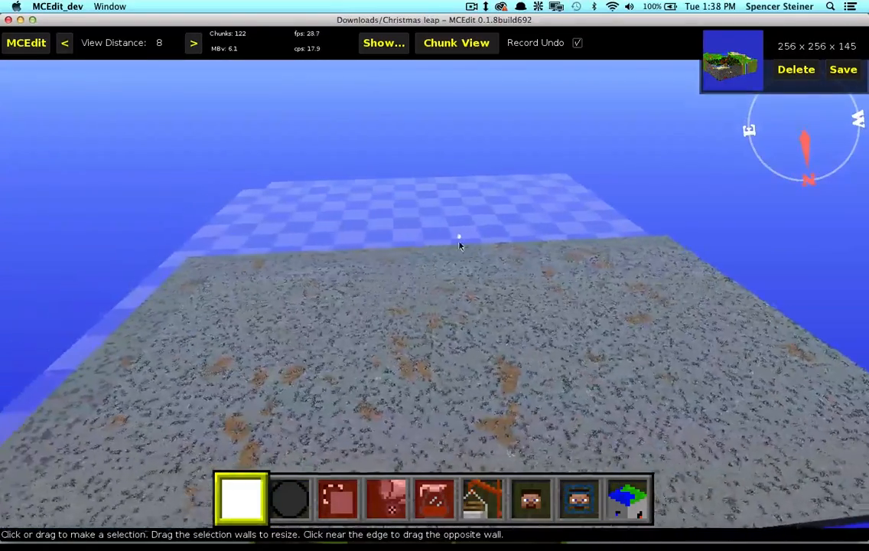
key("a")
left_click(23, 43)
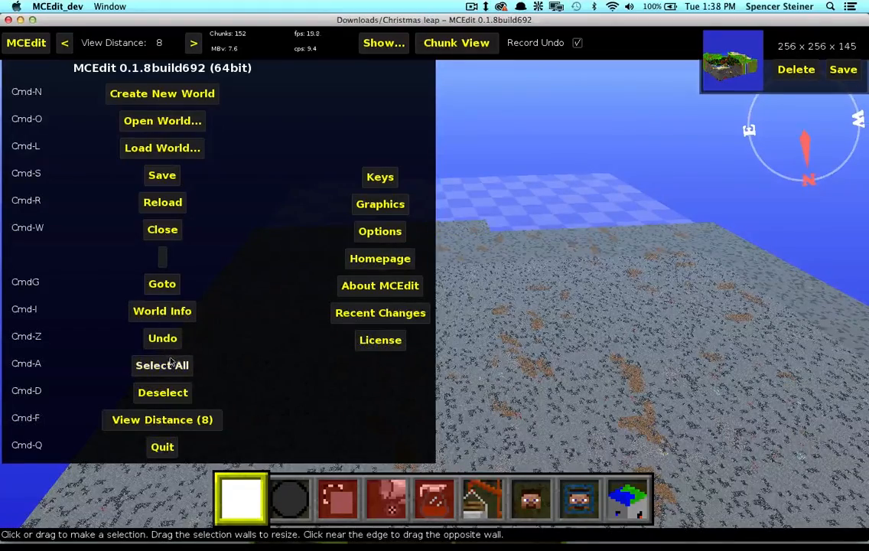
left_click(489, 330)
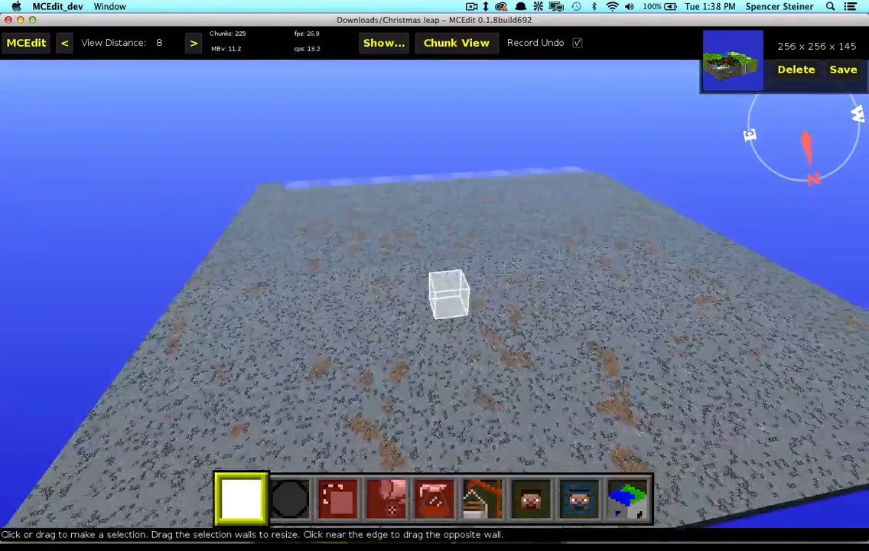
- Paste the copied 256 × 256 × 145 region and set it down over the bedrock floor
key("super+v")
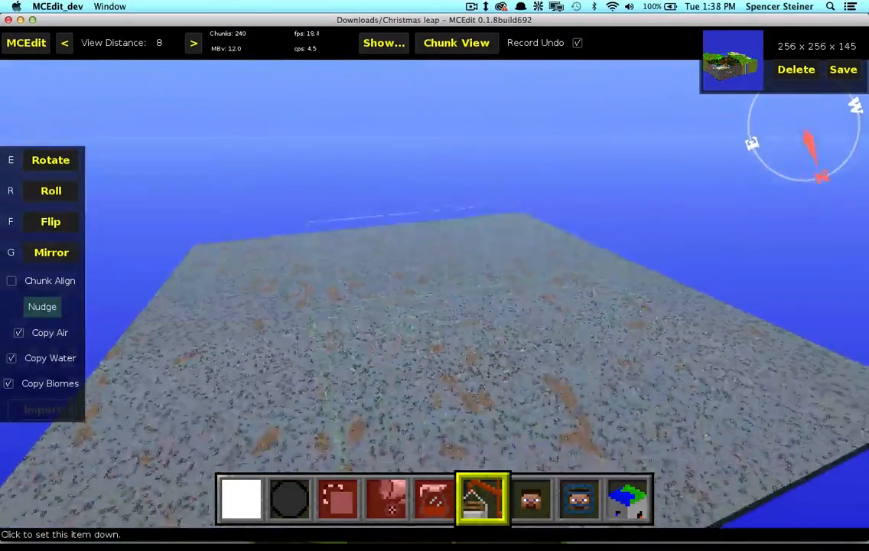
right_click(574, 217)
key("s")
right_click(551, 242)
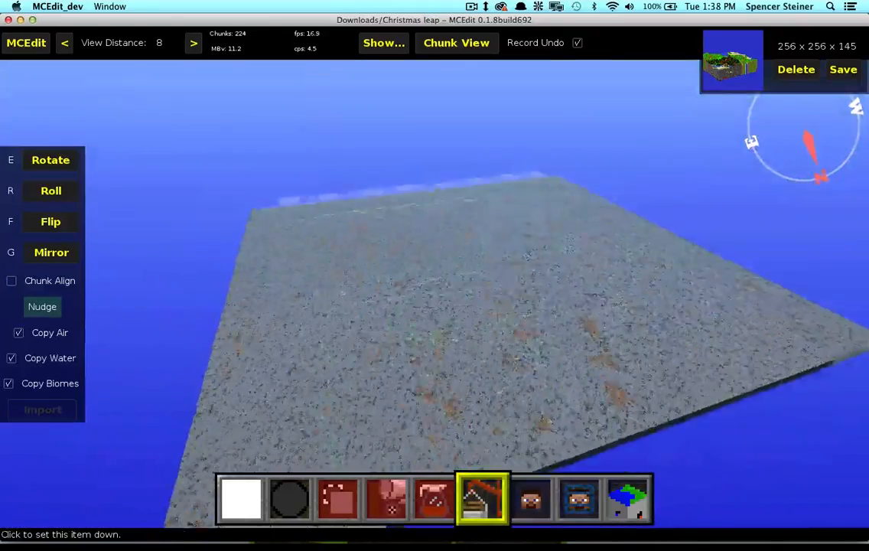
right_click(547, 236)
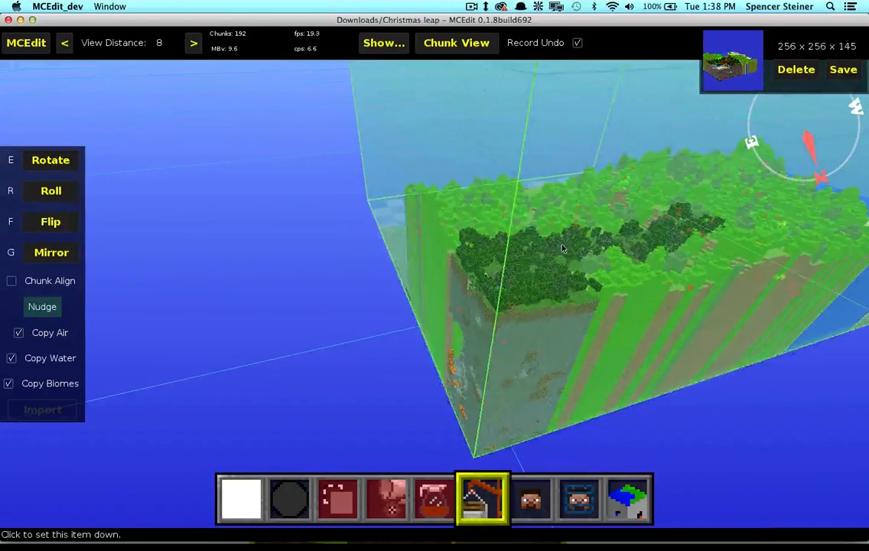
left_click(562, 246)
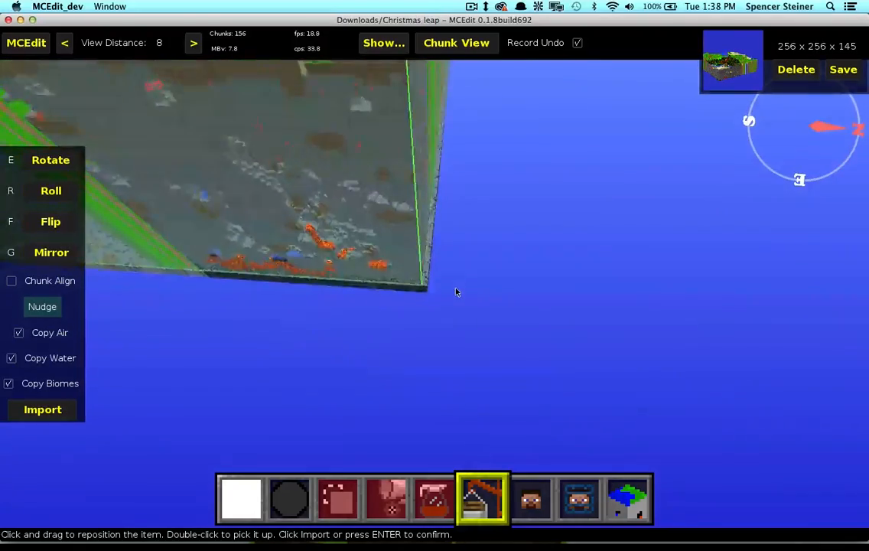
- Shift the pasted region toward the outer edge of the bedrock floor at its northeast corner
key("d")
right_click_drag(456, 291, 406, 287)
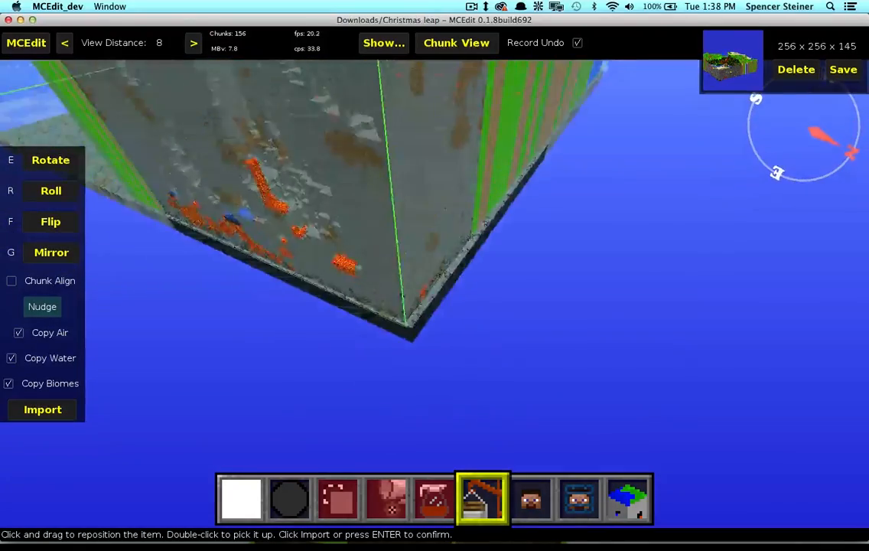
key("a")
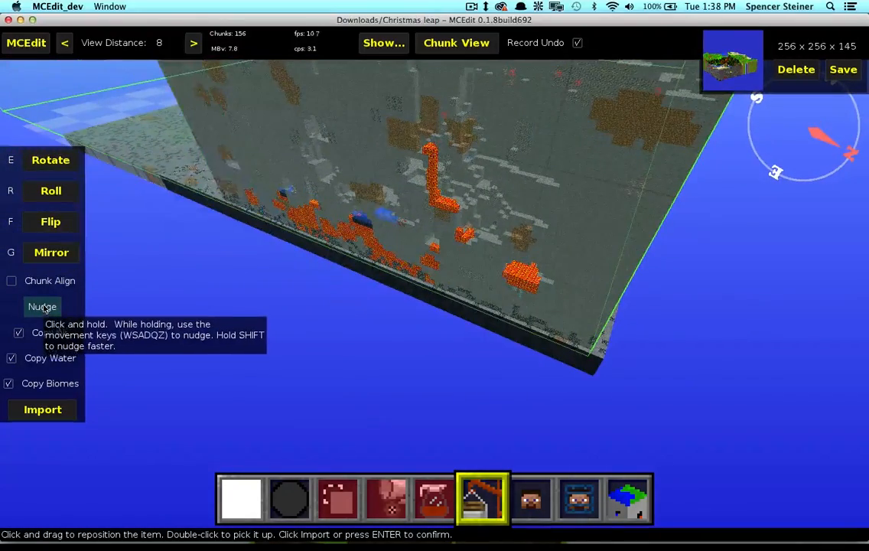
key("a")
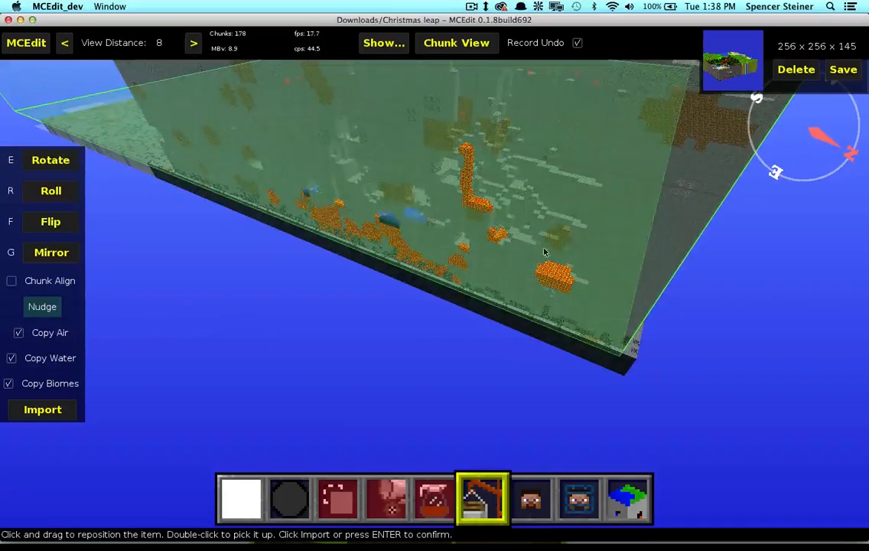
left_click_drag(597, 255, 647, 315)
- Adjust the pasted region's position along the north side to bring it in line with the bedrock floor's edges
right_click(648, 315)
key("d")
key("w")
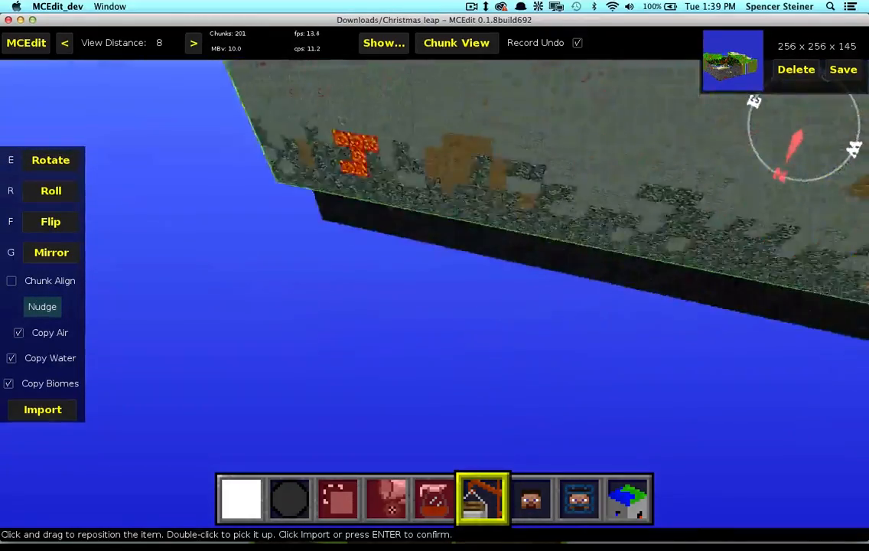
right_click(591, 308)
left_click_drag(461, 314, 478, 340)
key("a")
right_click(349, 328)
right_click(350, 328)
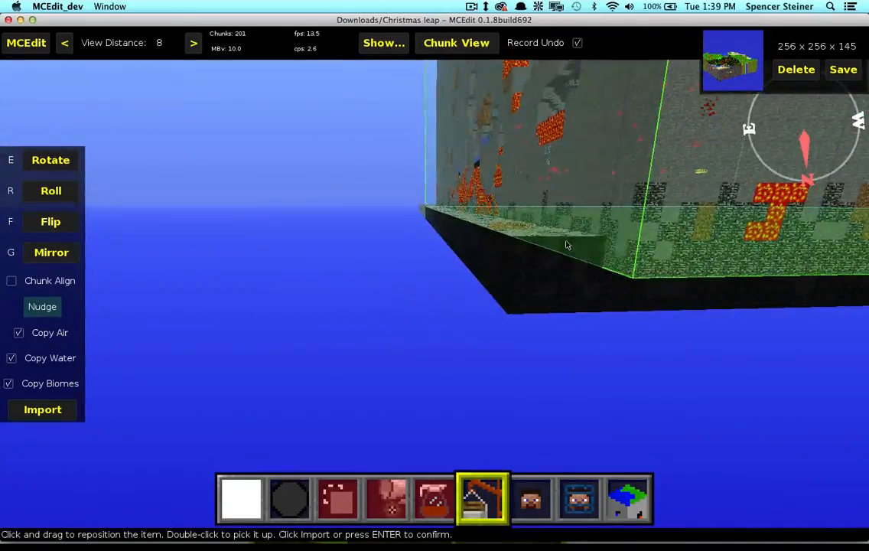
mouse_move(532, 246)
left_mouse_down()
mouse_move(509, 245)
mouse_move(544, 250)
left_mouse_up()
- Fine-tune the pasted region's placement so its bottom and northeast corner sit flush with the bedrock floor
key("a")
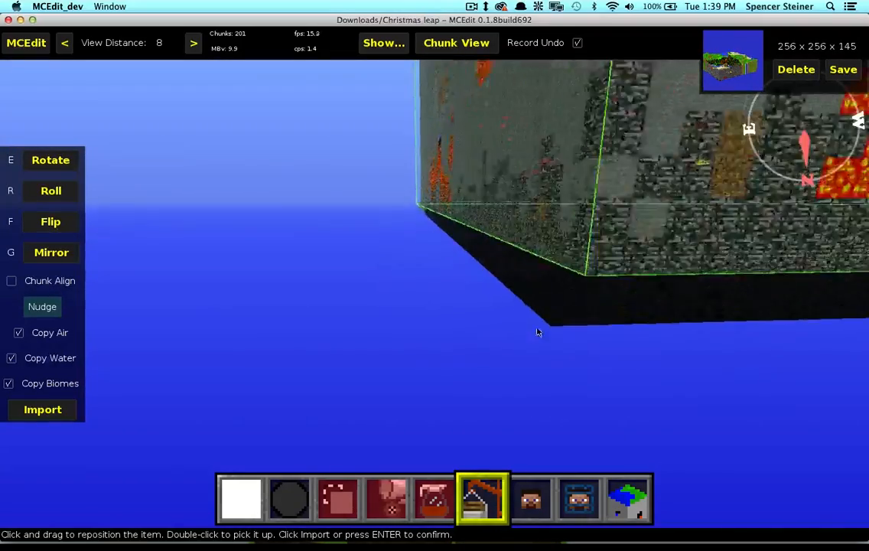
right_click(539, 331)
key("d")
right_click(500, 314)
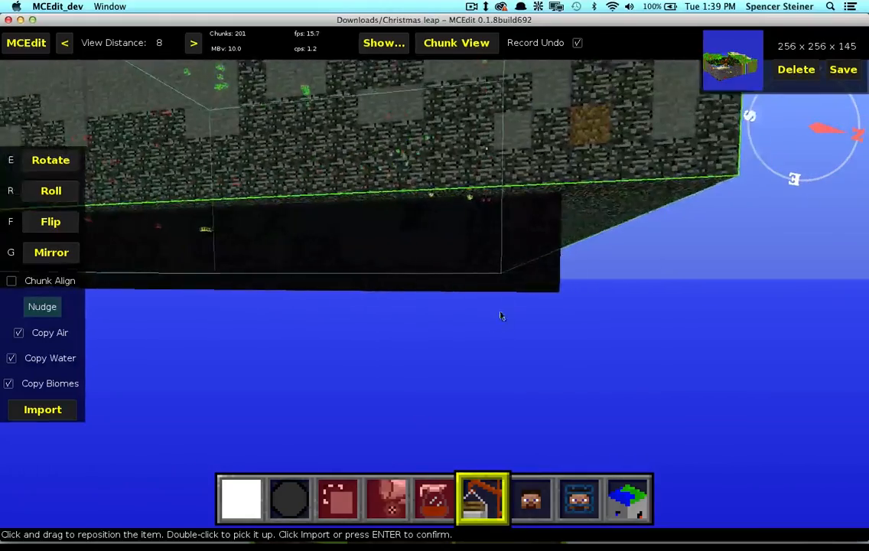
mouse_move(499, 240)
left_mouse_down()
mouse_move(466, 240)
mouse_move(512, 246)
left_mouse_up()
right_click(574, 250)
key("d")
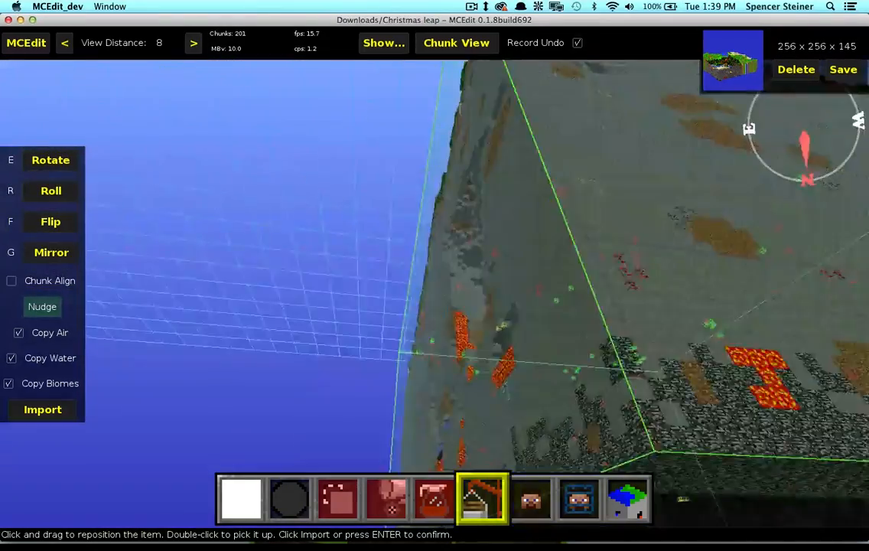
right_click(448, 172)
key("a")
right_click(449, 189)
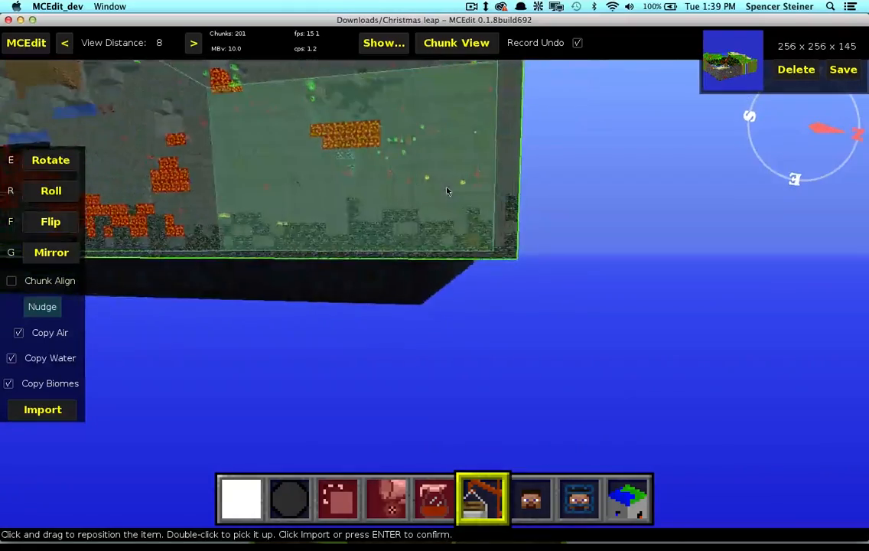
left_click_drag(449, 190, 469, 215)
- Examine the pasted region's northeast bottom corner and east side from below for alignment with the bedrock floor
key("a")
right_click(501, 282)
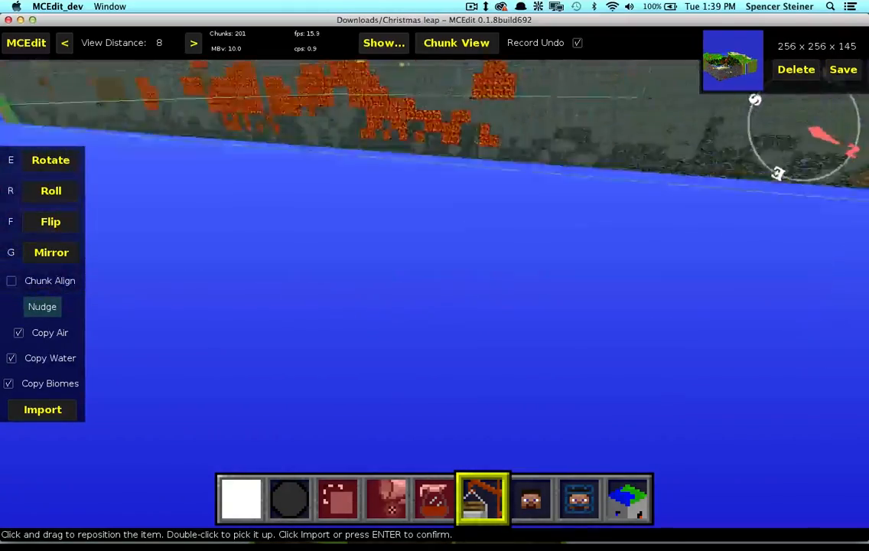
key("s")
key("d")
right_click(495, 265)
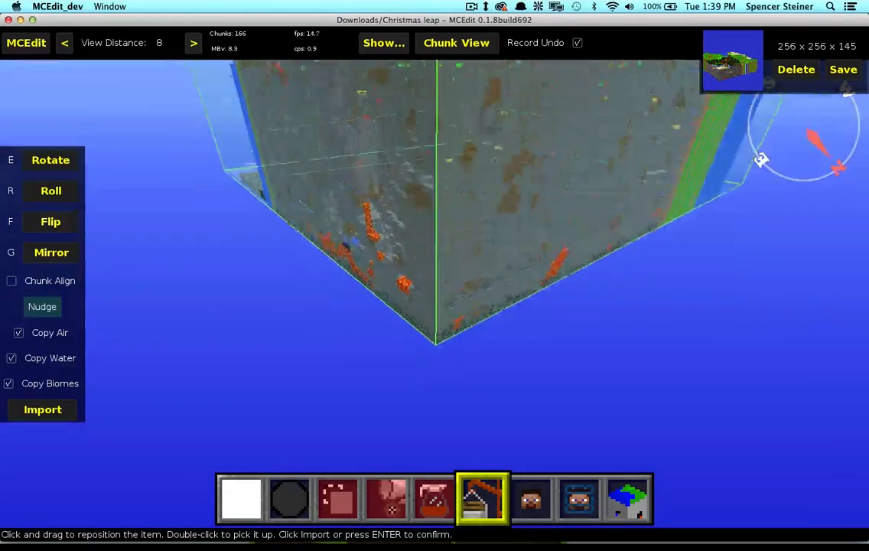
right_click(494, 257)
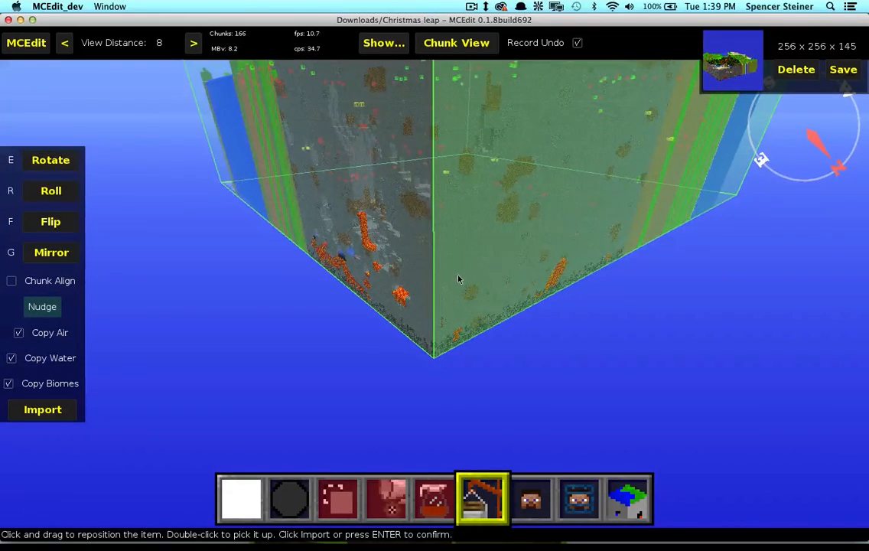
right_click(458, 278)
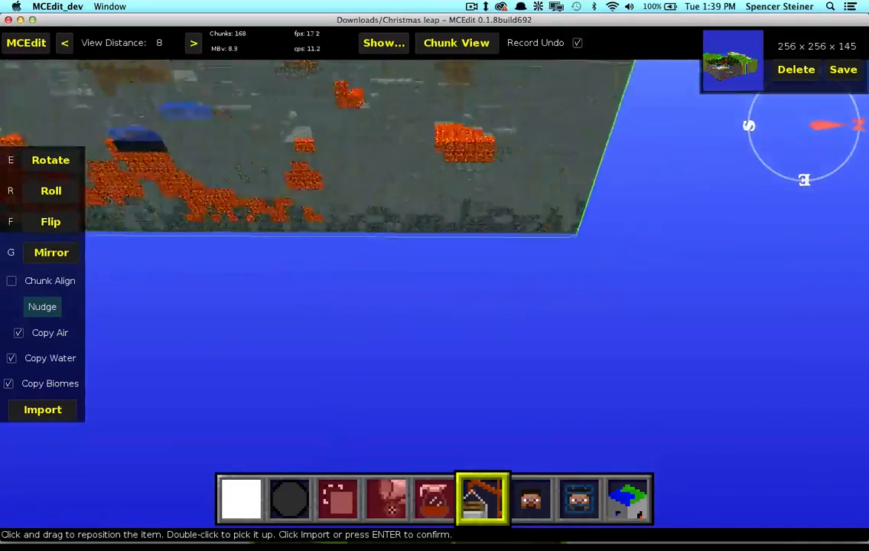
right_click(430, 305)
key("s")
right_click(431, 299)
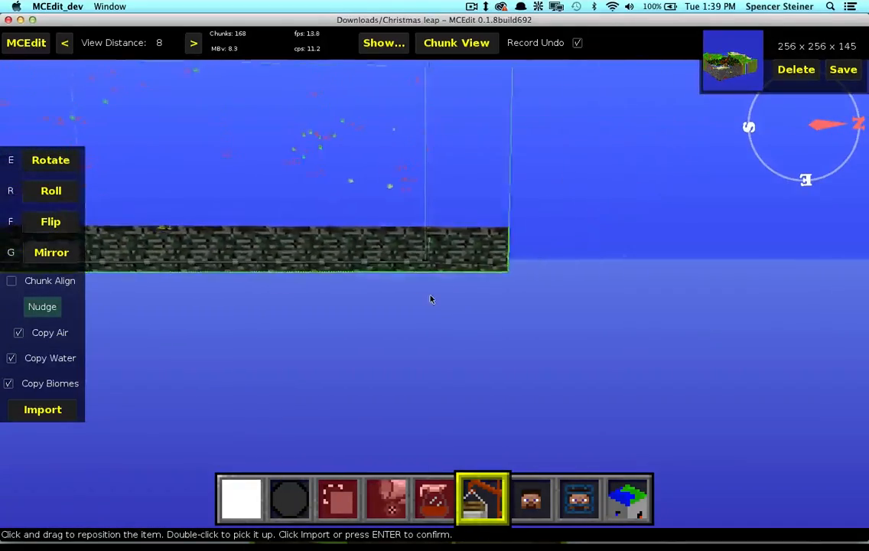
right_click(403, 298)
right_click(403, 298)
right_click(402, 299)
key("a")
right_click(405, 293)
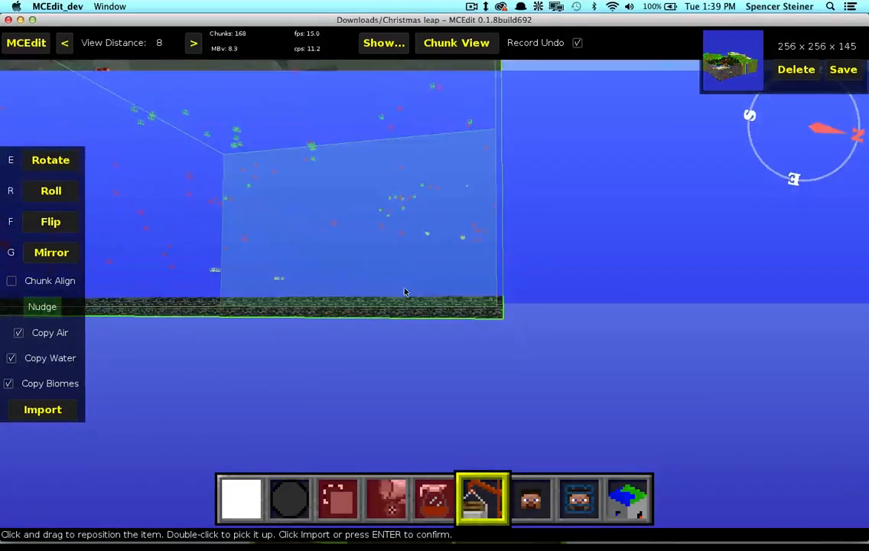
key("a")
right_click(406, 293)
key("a")
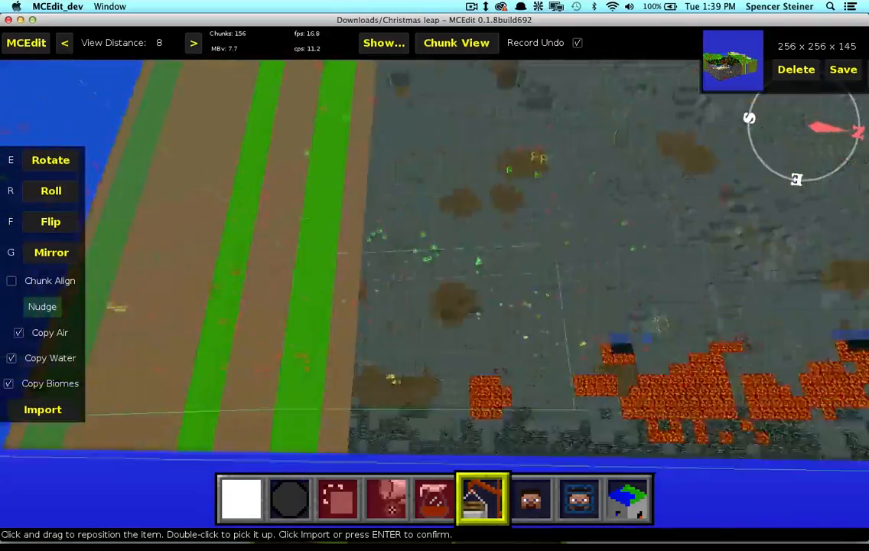
- Examine how the pasted region's southeast corner and south edge line up with the world's chunk grid
right_click(315, 272)
right_click(314, 272)
key("a")
right_click(436, 289)
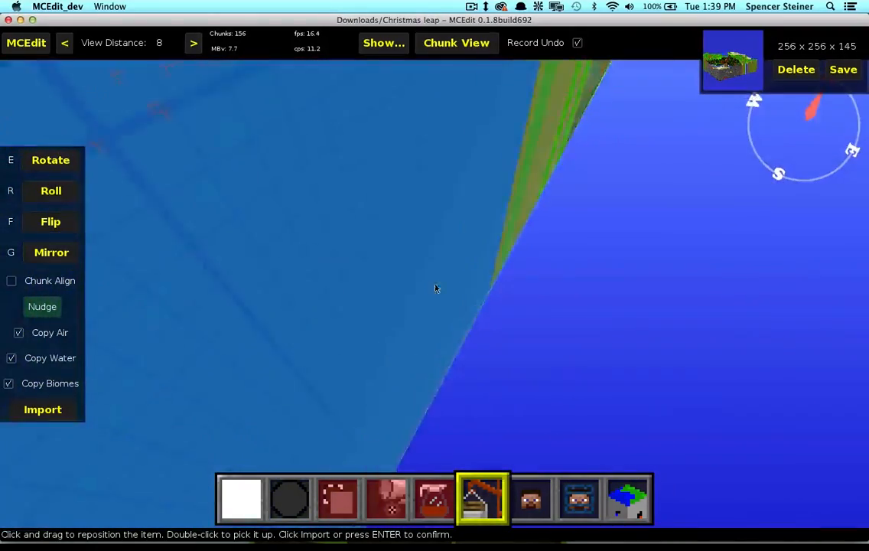
right_click(437, 290)
right_click(298, 294)
key("a")
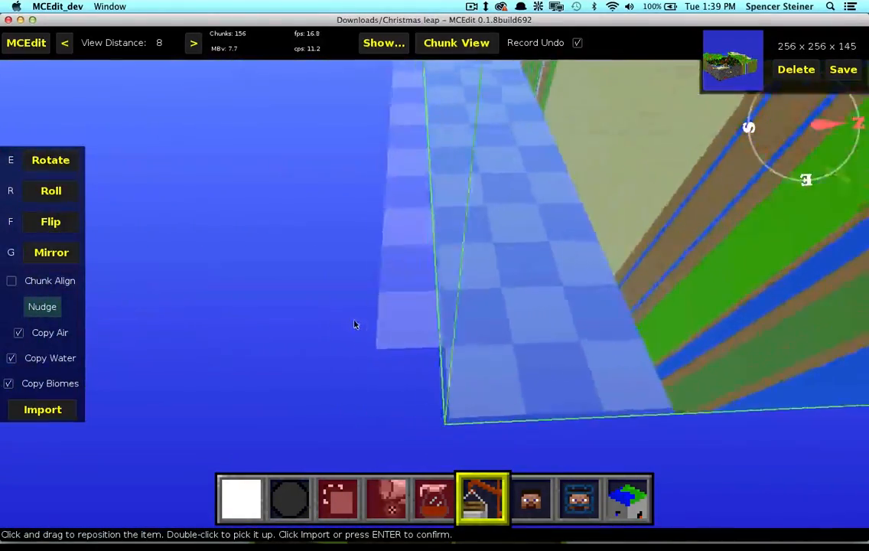
right_click(394, 326)
right_click(395, 326)
right_click(394, 326)
right_click(394, 326)
key("w")
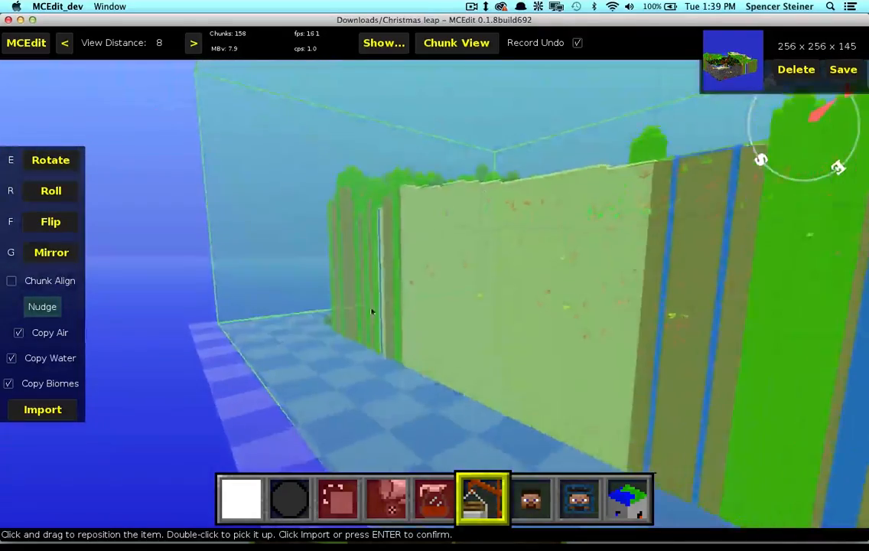
- Examine the pasted region's south and west sides against the remaining bedrock and the chunk grid
key("a")
key("w")
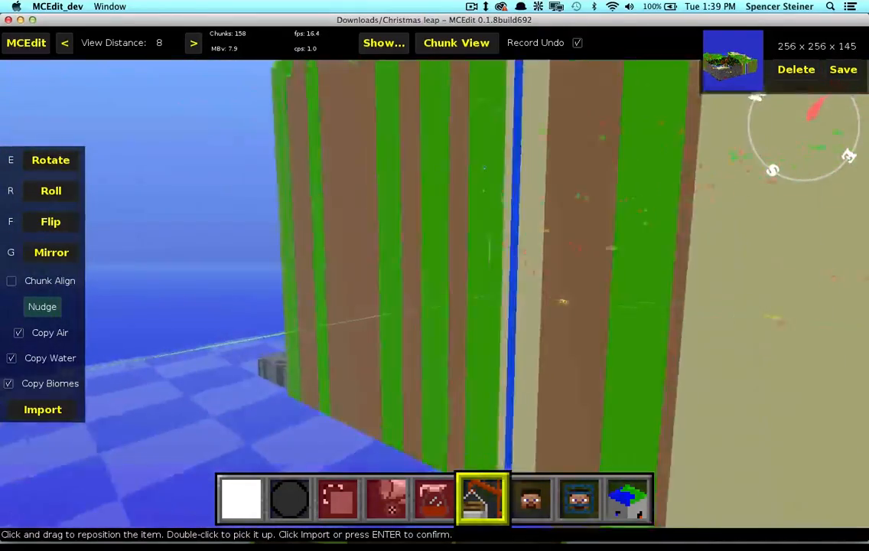
right_click(314, 306)
key("a")
right_click(315, 305)
key("s")
right_click(240, 245)
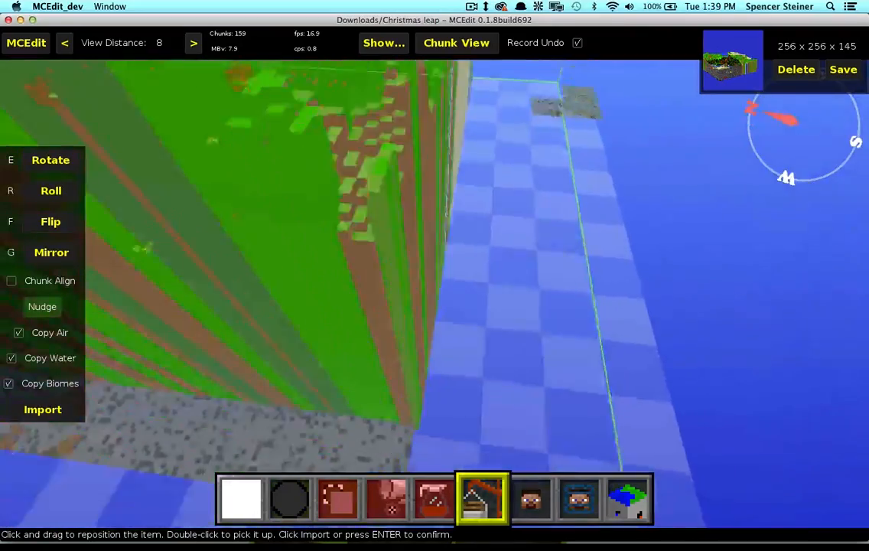
key("a")
right_click(239, 231)
key("s")
right_click(184, 230)
right_click(188, 235)
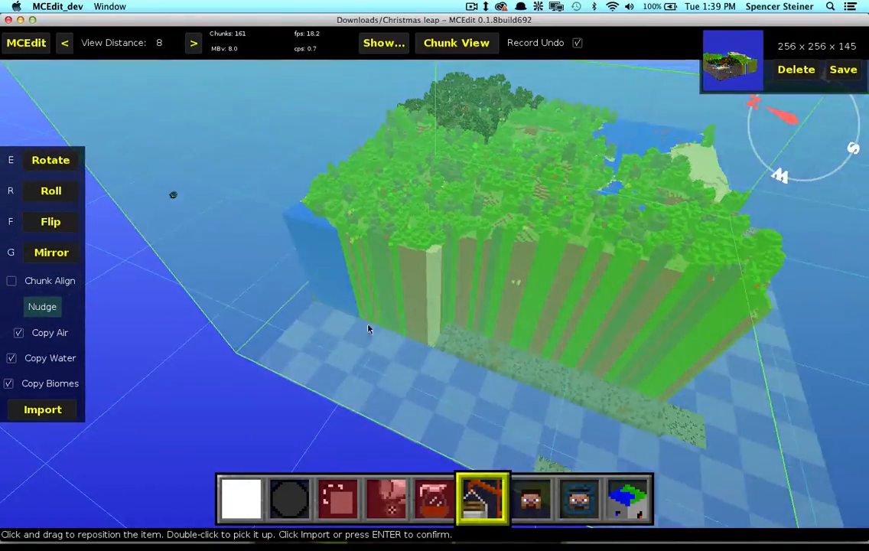
- Examine the pasted region's northwest side and west edge against the remaining terrain and the chunk grid
key("a")
key("w")
right_click(206, 355)
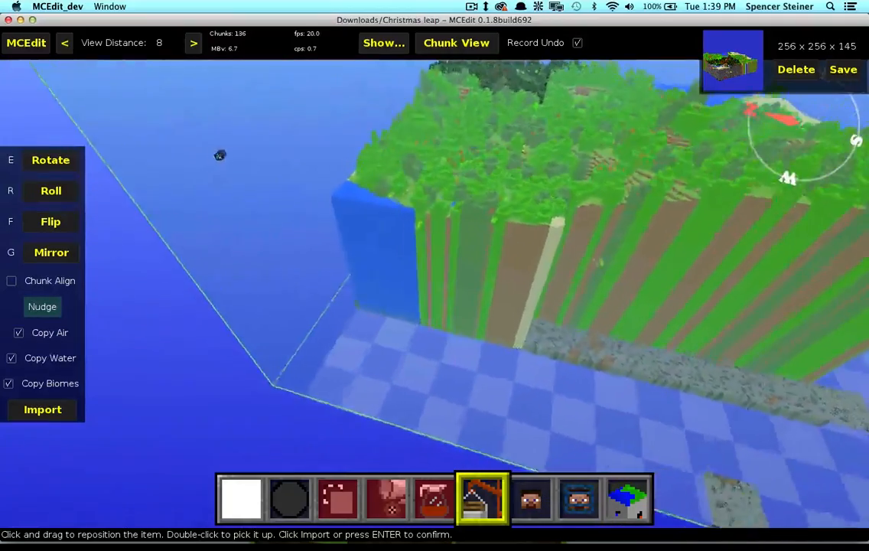
right_click(205, 354)
key("a")
right_click(344, 343)
key("w")
right_click(344, 343)
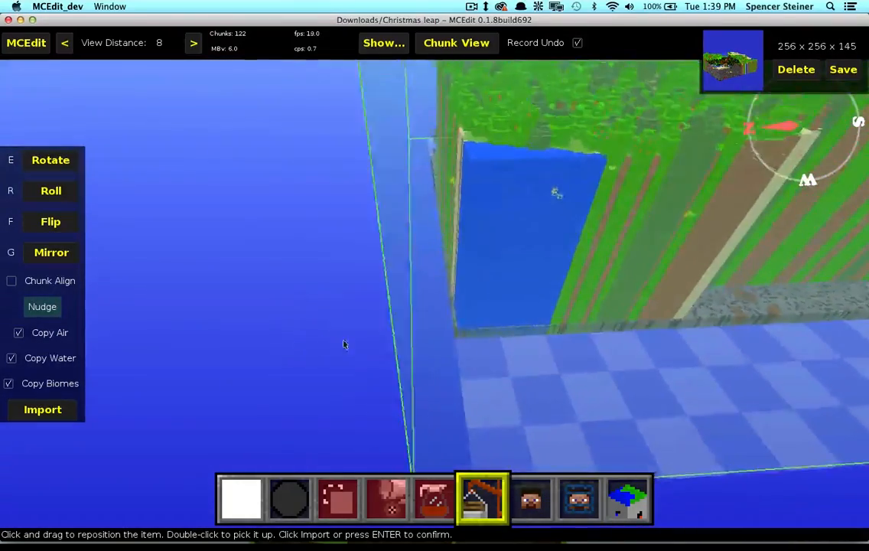
key("d")
right_click(362, 344)
right_click(378, 353)
right_click(378, 353)
- Examine the pasted region's northwest bottom corner and its fit with the bedrock layer from the side and below
right_click(300, 332)
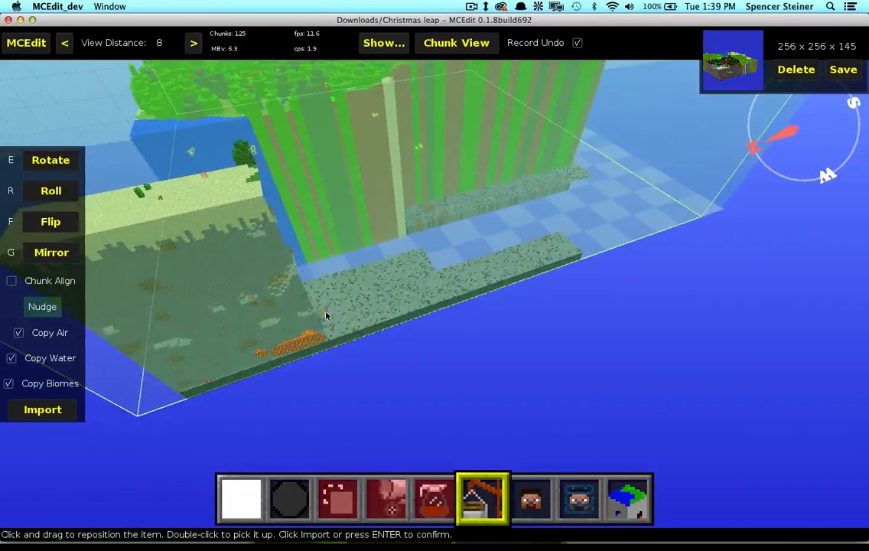
key("a")
right_click(422, 322)
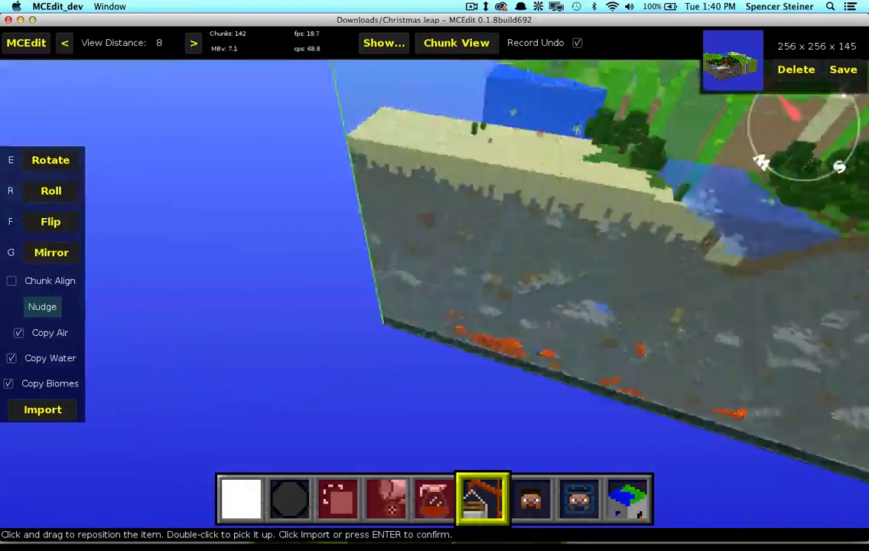
right_click(422, 322)
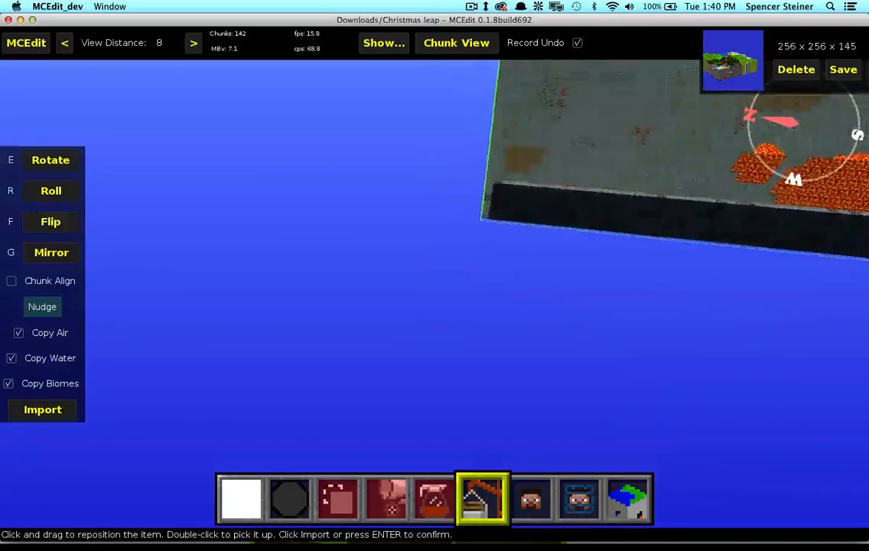
right_click(475, 269)
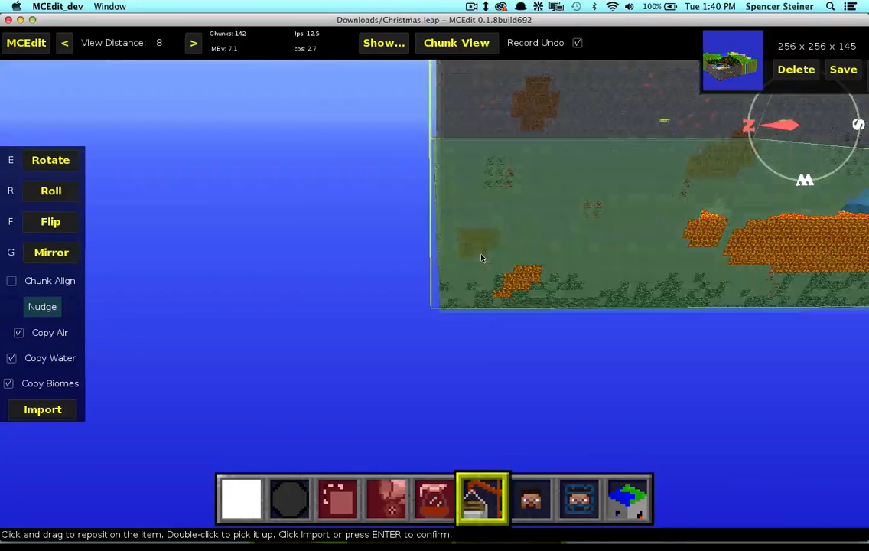
right_click(433, 317)
key("a")
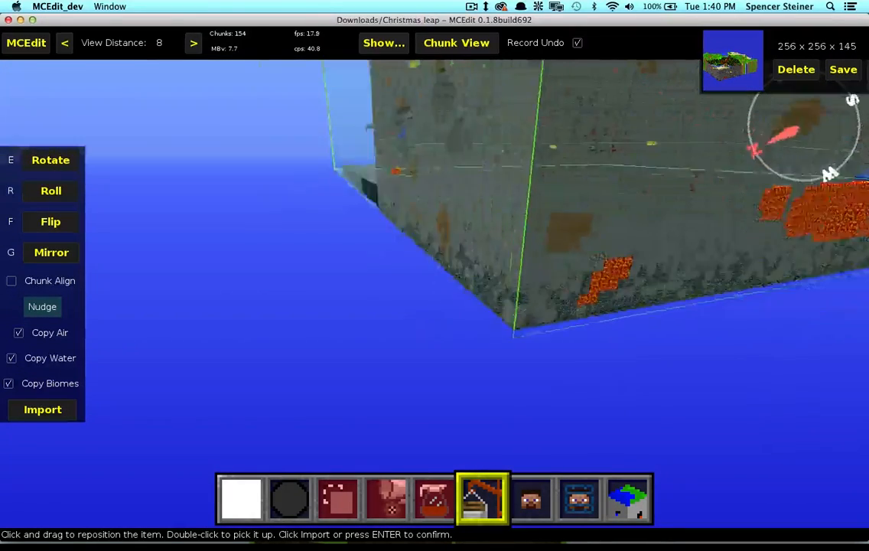
right_click(422, 325)
right_click(422, 325)
key("w")
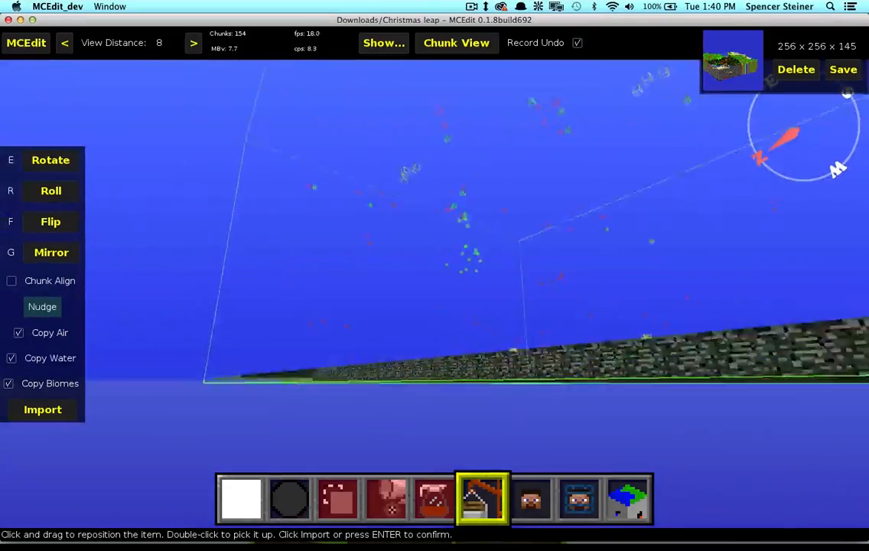
- Examine the pasted region's north edge along the bedrock as far as its northeast corner
key("s")
right_click(323, 340)
right_click(324, 340)
right_click(271, 362)
key("a")
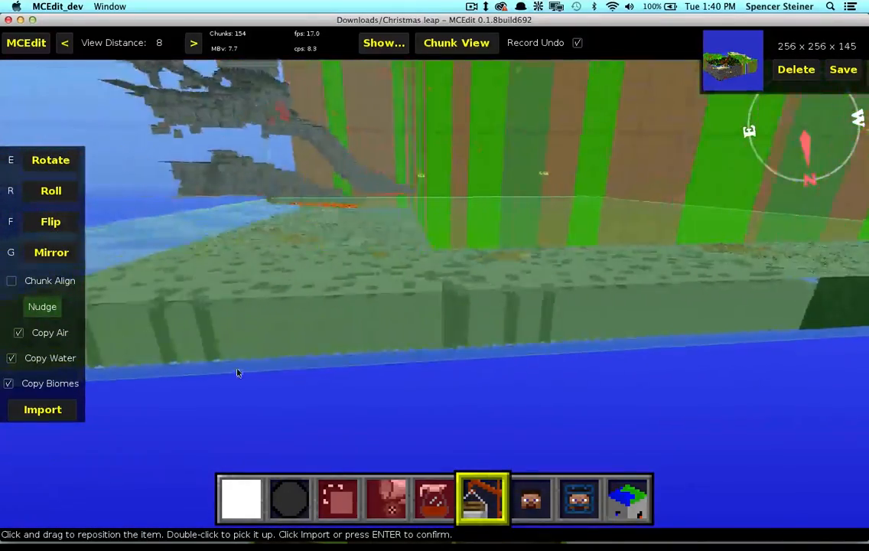
key("a")
right_click(243, 378)
right_click(276, 360)
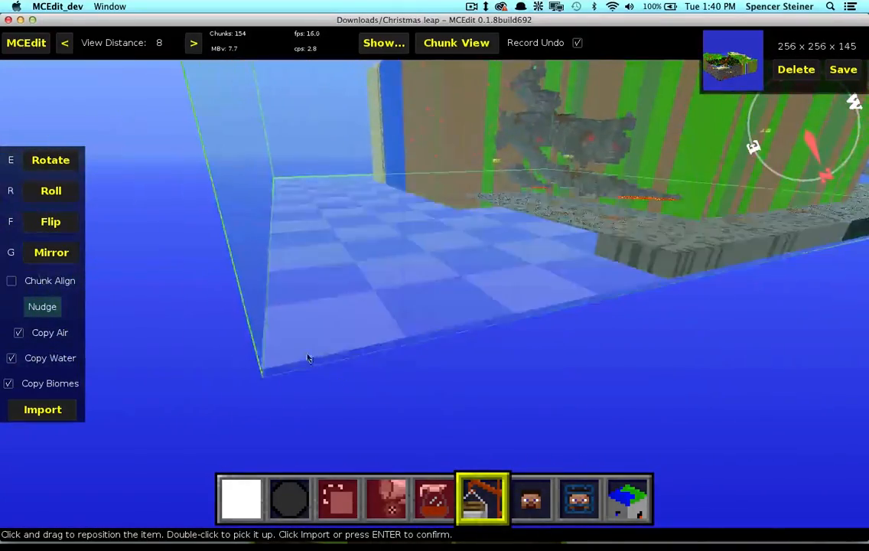
key("a")
right_click(378, 390)
right_click(406, 389)
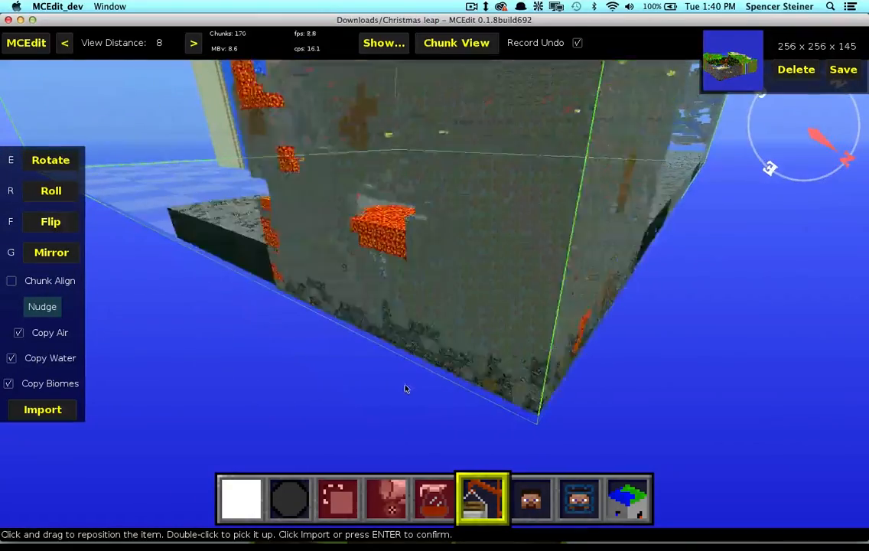
- Examine the pasted region's northeast bottom corner and east side against the bedrock and the chunk grid
key("w")
right_click(593, 373)
right_click(594, 374)
key("w")
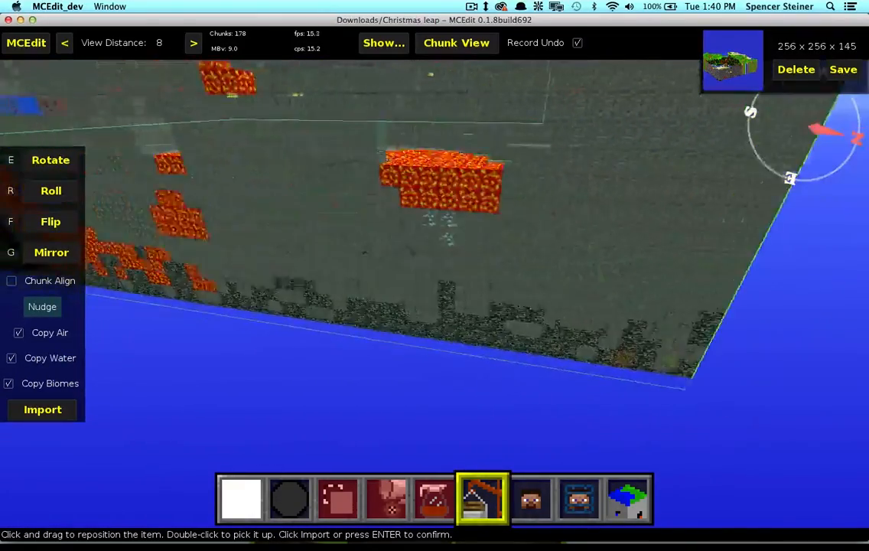
right_click(594, 373)
right_click(594, 374)
key("a")
right_click(621, 375)
right_click(620, 374)
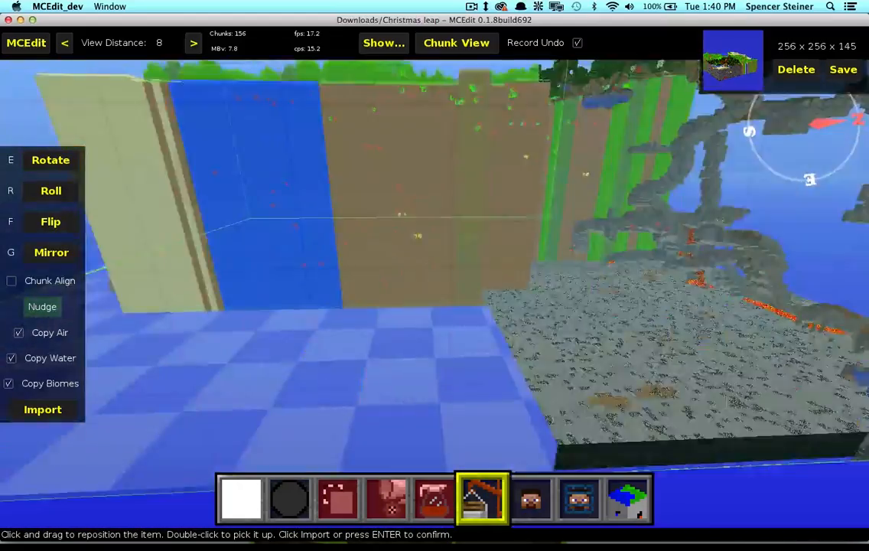
- Import the aligned 256 × 256 region into the Christmas leap world and dismiss the error dialog
right_click(548, 241)
key("s")
key("a")
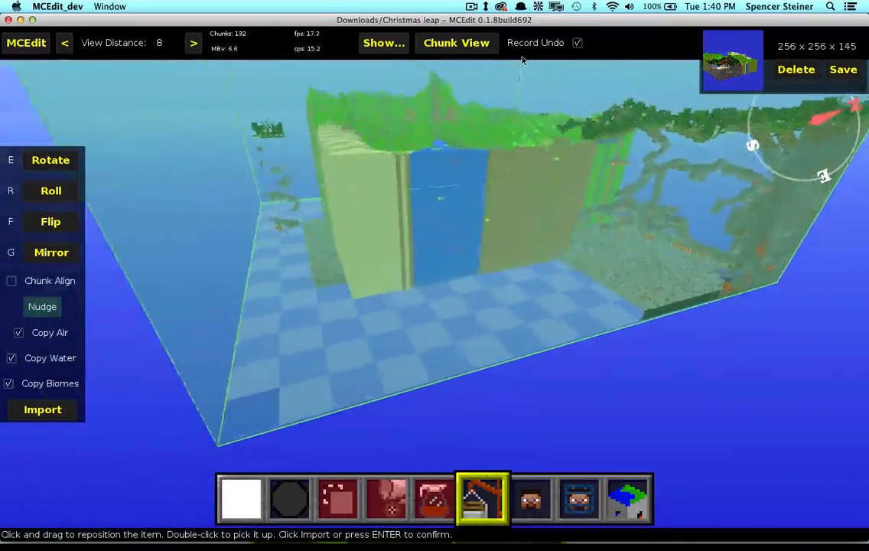
key("w")
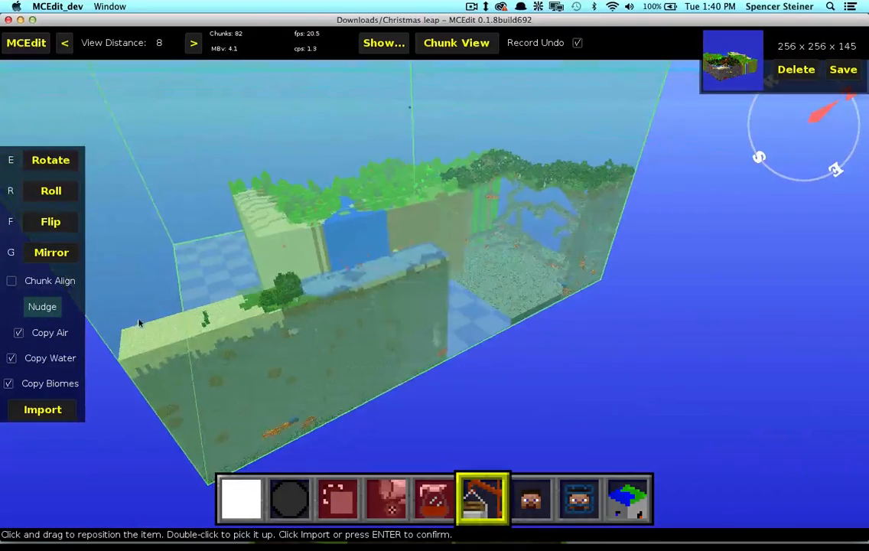
left_click(43, 411)
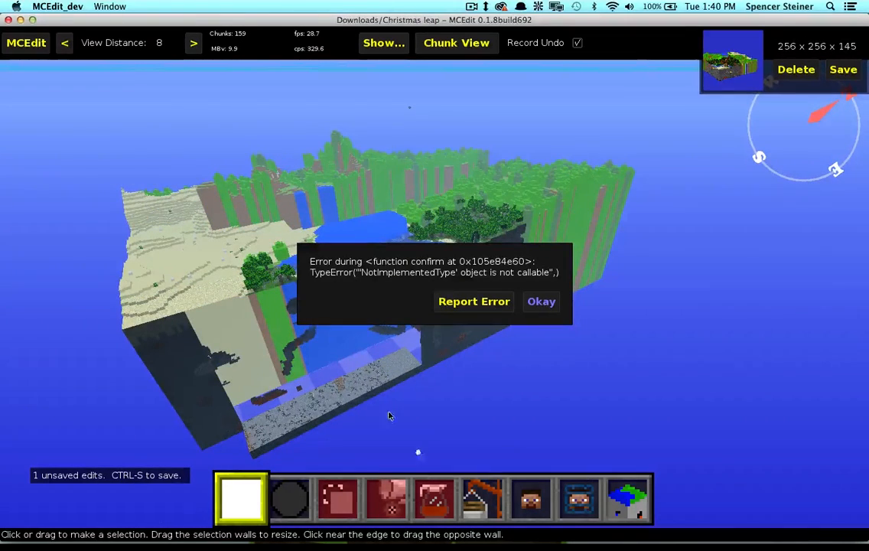
left_click(549, 305)
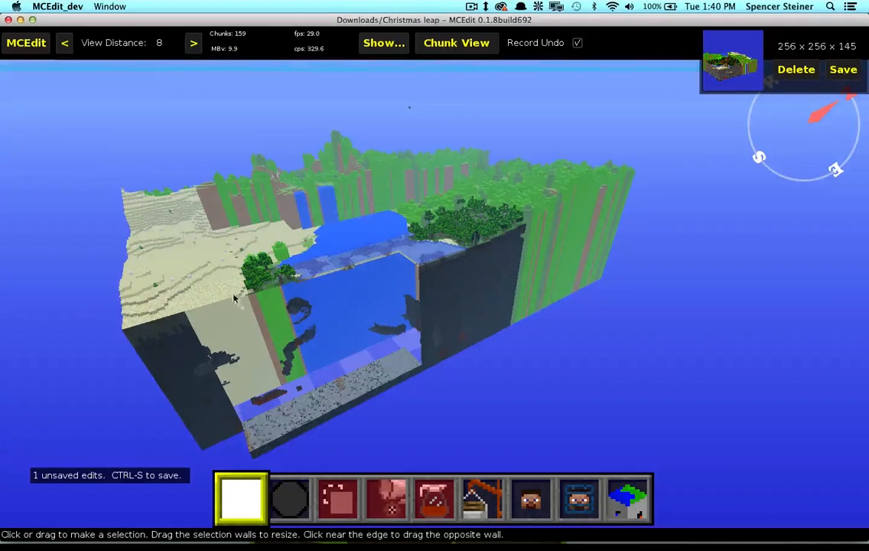
- Examine the imported terrain's surface from the sandy southern area across to the gap in the southwest
right_click_drag(233, 298, 211, 256)
key("w")
right_click_drag(270, 296, 214, 297)
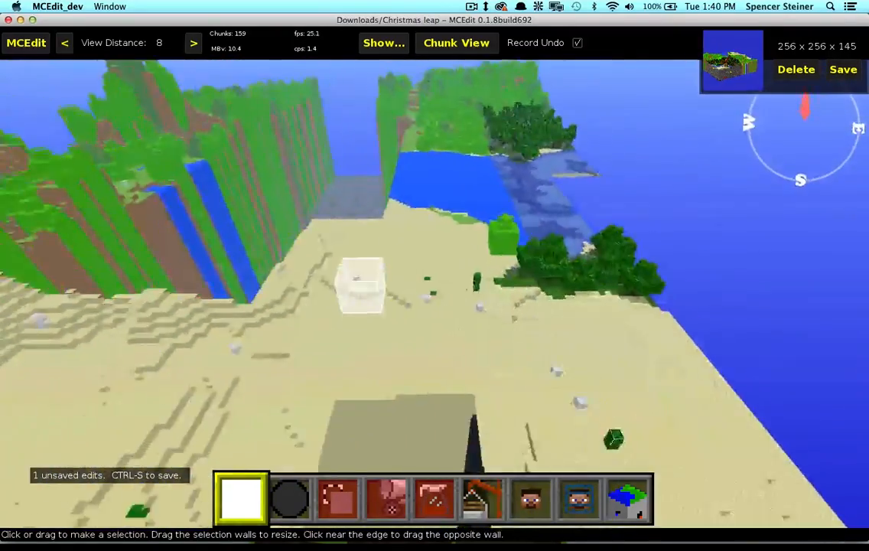
right_click_drag(360, 285, 270, 310)
key("w")
right_click_drag(373, 293, 316, 319)
key("a")
right_click_drag(472, 333, 310, 329)
key("space")
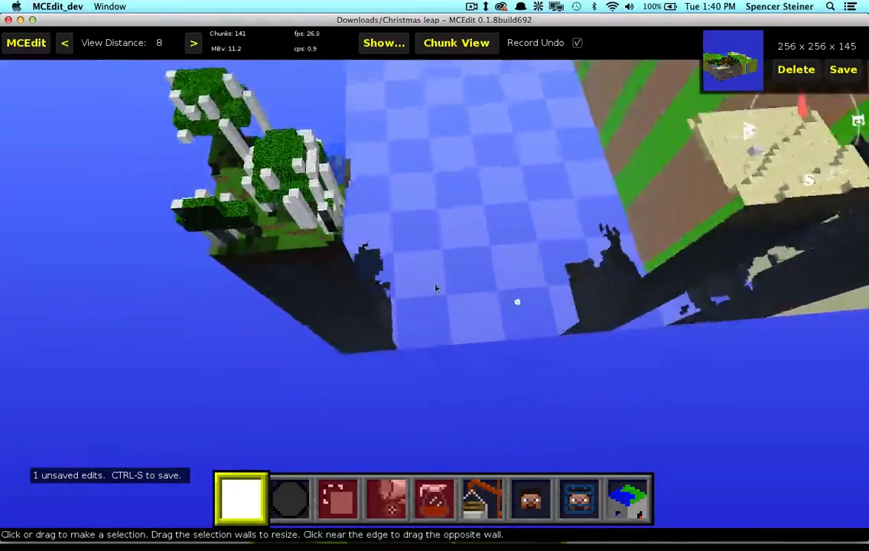
- Examine the imported trees capped with white blocks and the lake in the southwest corner
key("w")
right_click_drag(436, 289, 463, 244)
key("a")
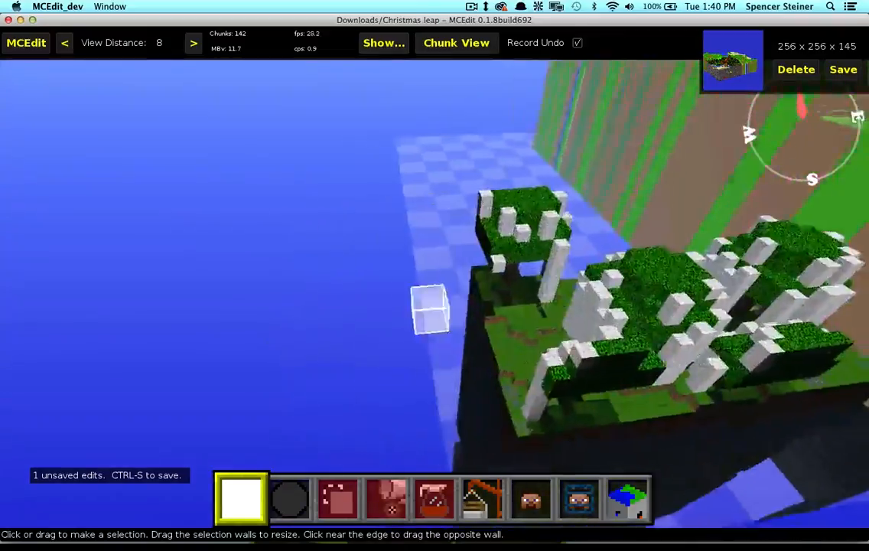
right_click_drag(430, 306, 558, 306)
key("w")
key("s")
key("a")
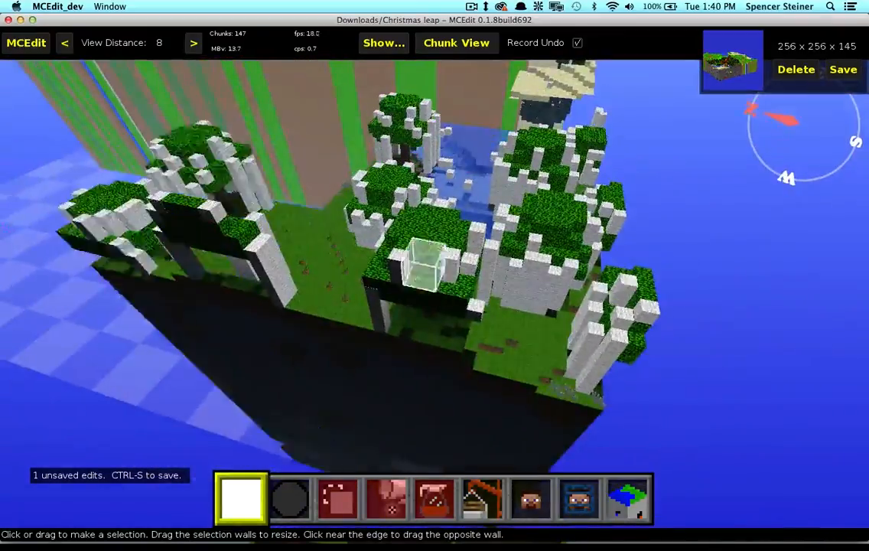
right_click_drag(434, 294, 237, 257)
key("w")
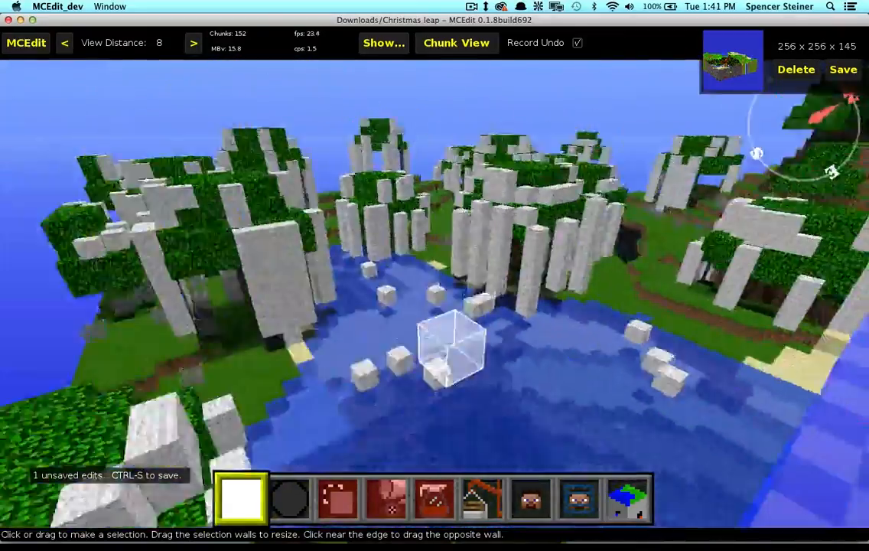
right_click_drag(451, 322, 432, 322)
key("s")
key("d")
right_click_drag(524, 306, 398, 313)
key("d")
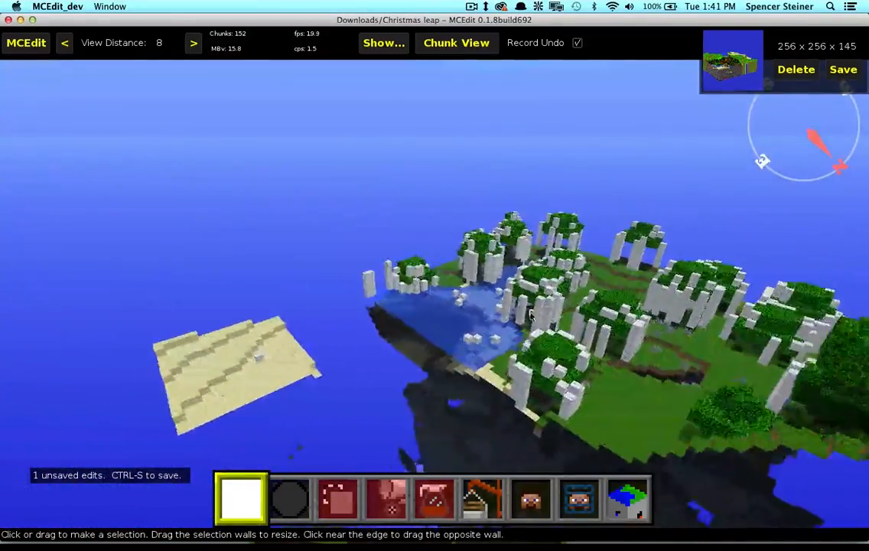
- Examine where the trees with white blocks meet the regular forest along the imported region's west side
right_click_drag(532, 314, 414, 298)
key("a")
right_click_drag(321, 306, 673, 256)
key("s")
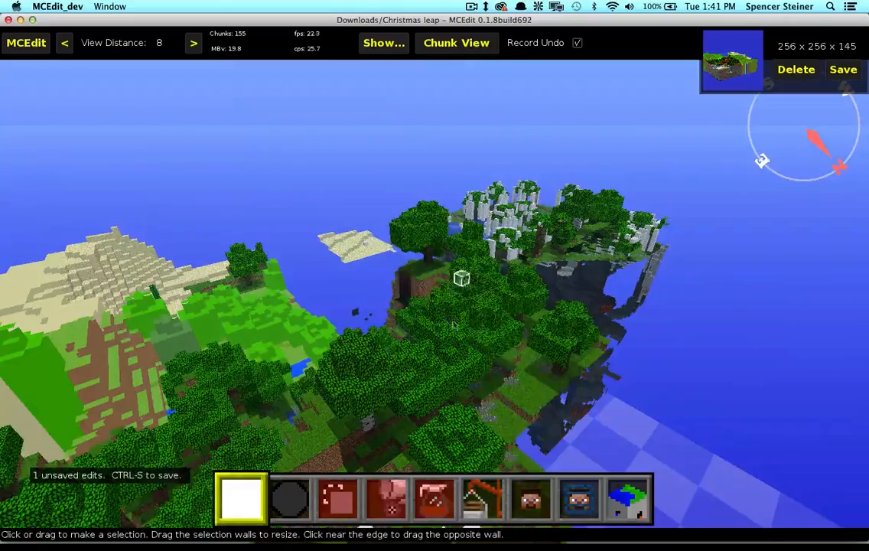
key("w")
right_click_drag(579, 337, 542, 336)
key("d")
key("w")
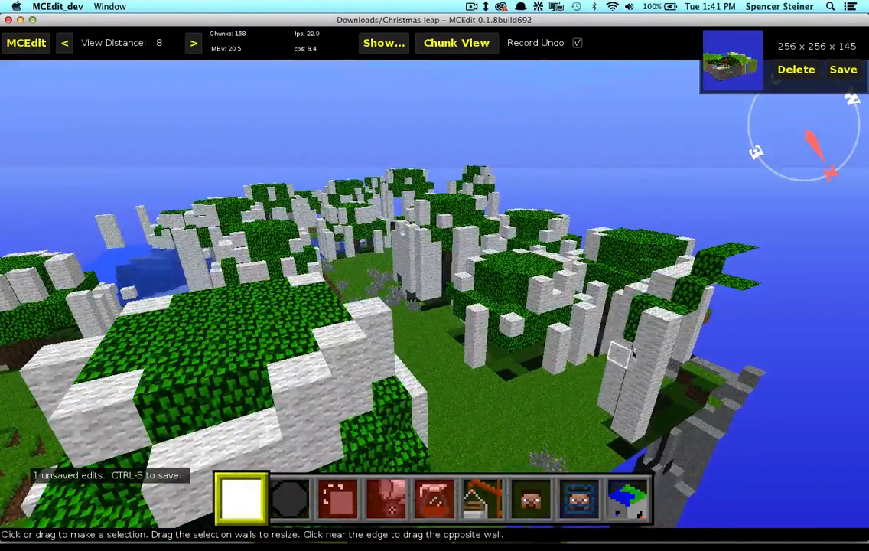
key("w")
right_click_drag(434, 306, 562, 277)
key("w")
key("w")
key("s")
key("w")
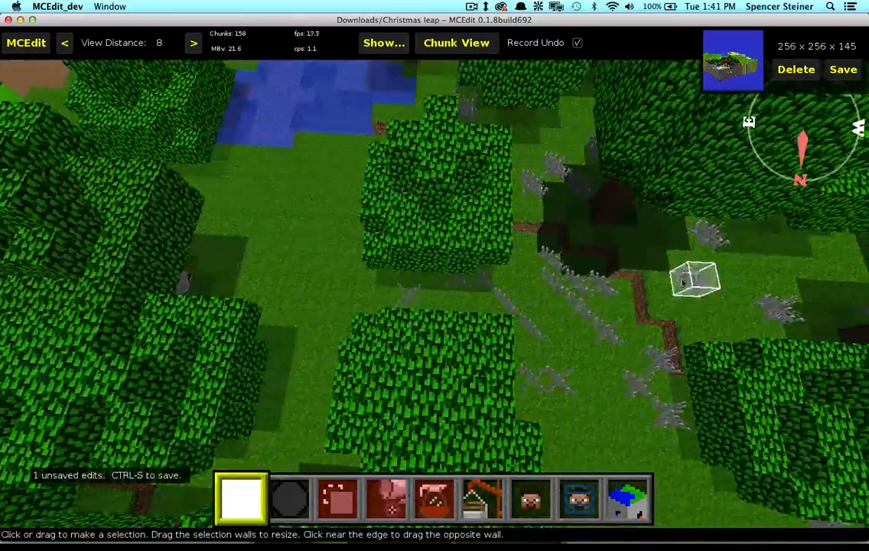
- Examine the imported forest and the tall grass and dirt sections beside the missing chunks
right_click_drag(430, 288, 620, 288)
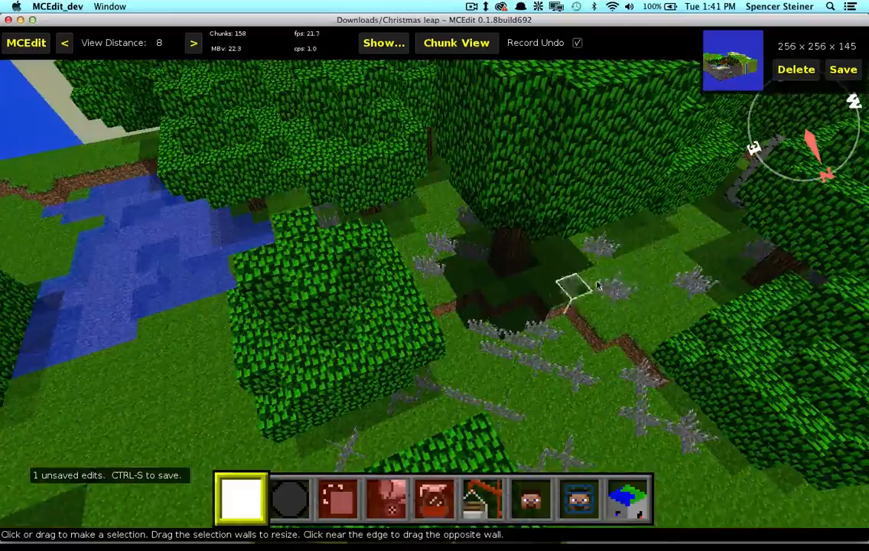
key("w")
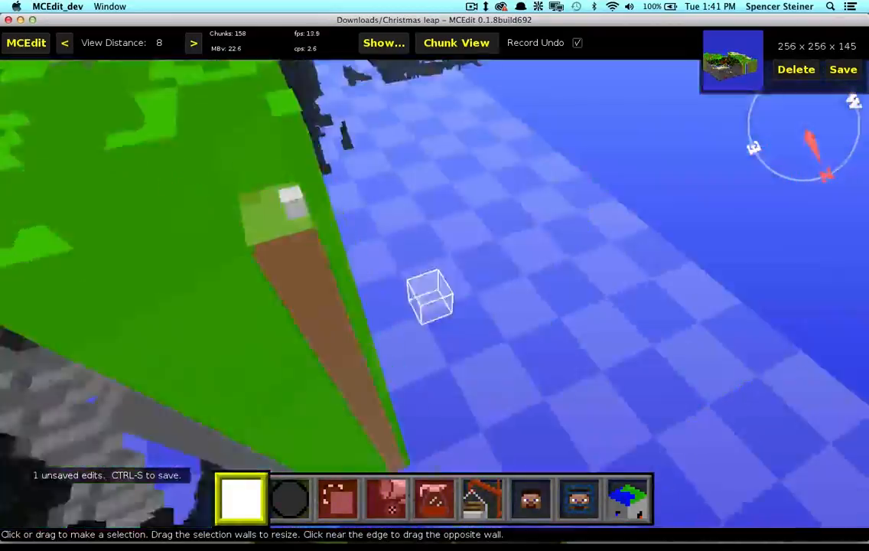
key("s")
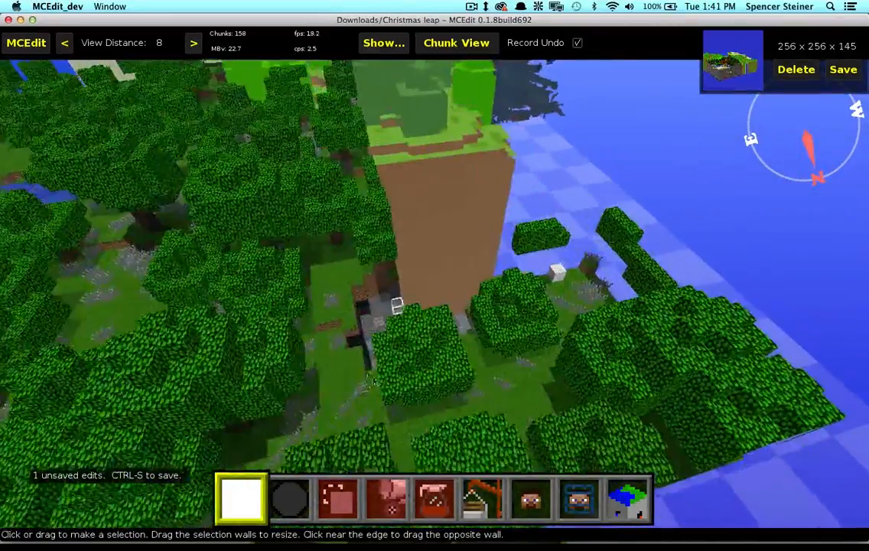
right_click_drag(360, 348, 643, 359)
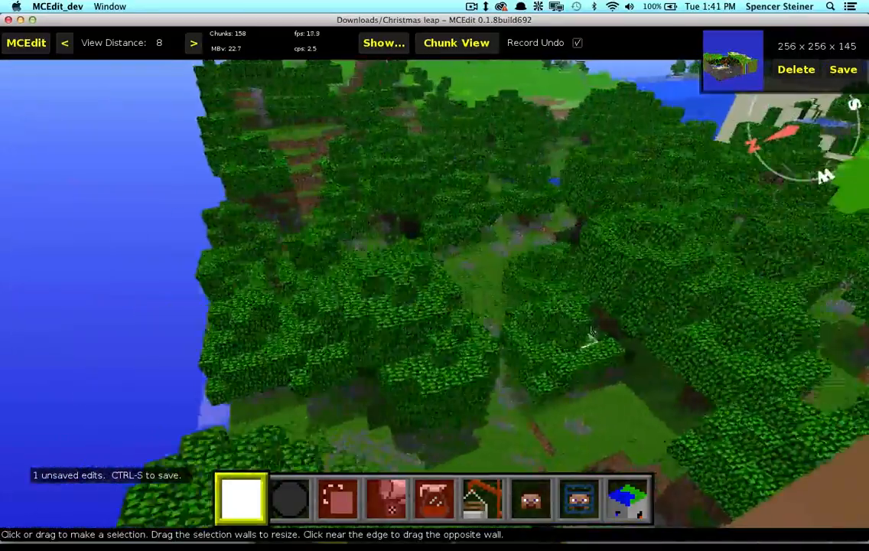
key("w")
key("s")
key("w")
key("w")
key("w")
- Select a box 110 W × 113 L × 88 H around the white-capped trees and lake along the imported region's west side
key("space")
key("a")
key("a")
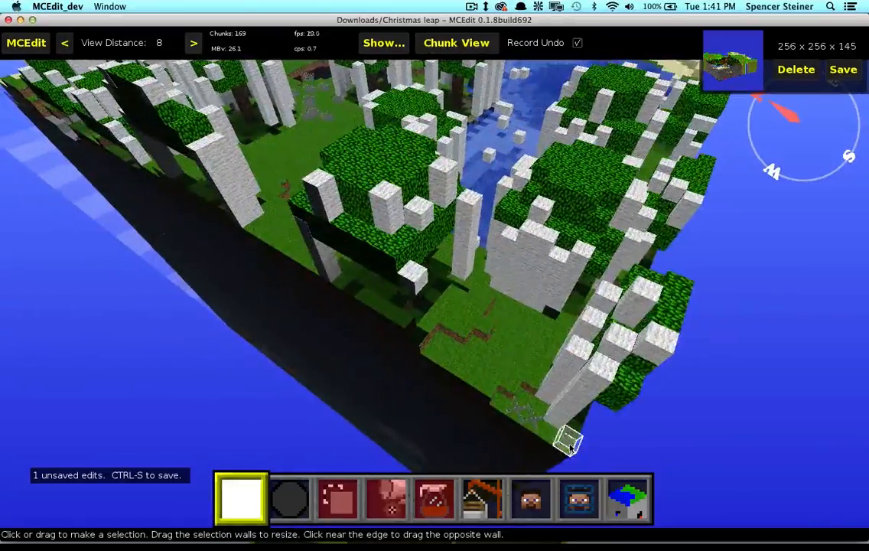
left_click_drag(548, 397, 368, 305)
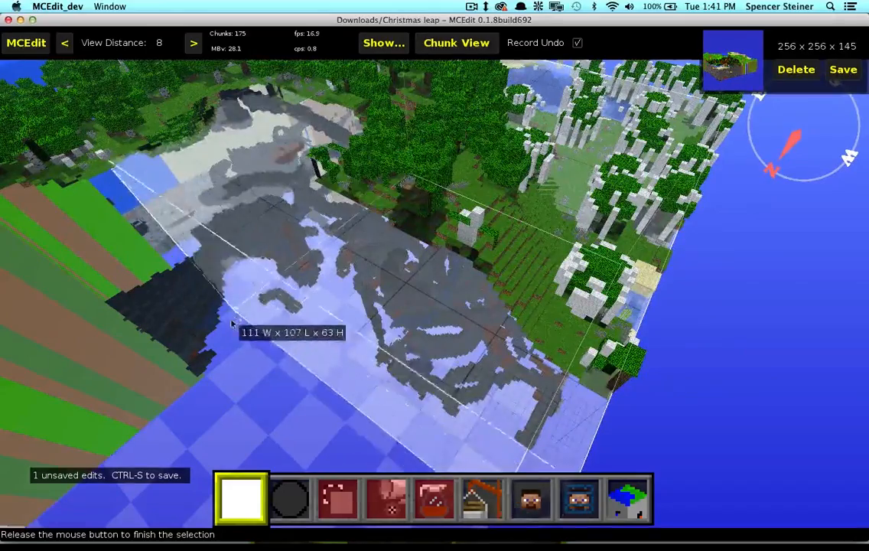
left_click_drag(233, 324, 380, 291)
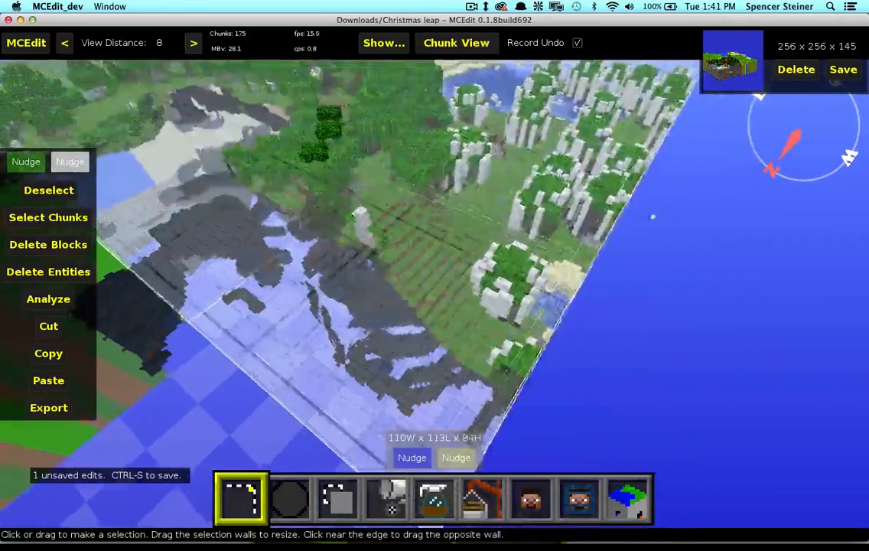
right_click(650, 275)
left_click_drag(650, 276, 710, 258)
right_click(710, 257)
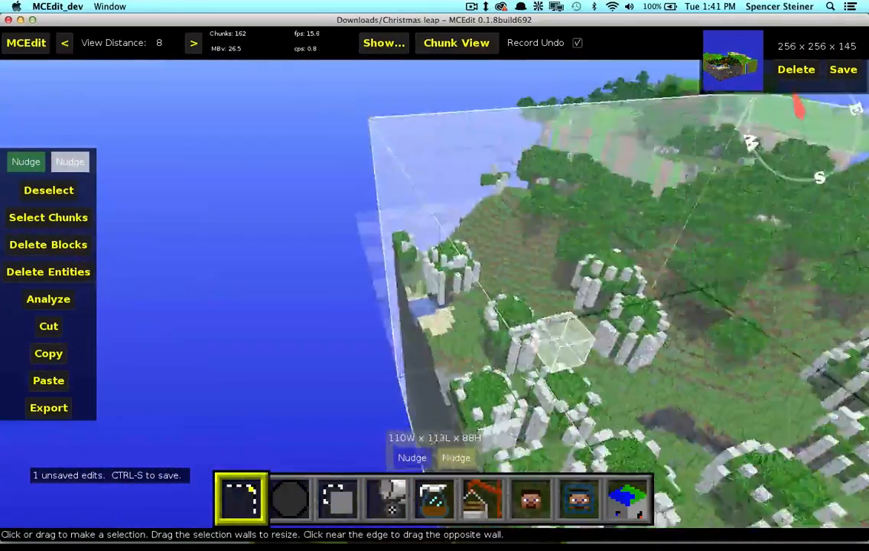
key("d")
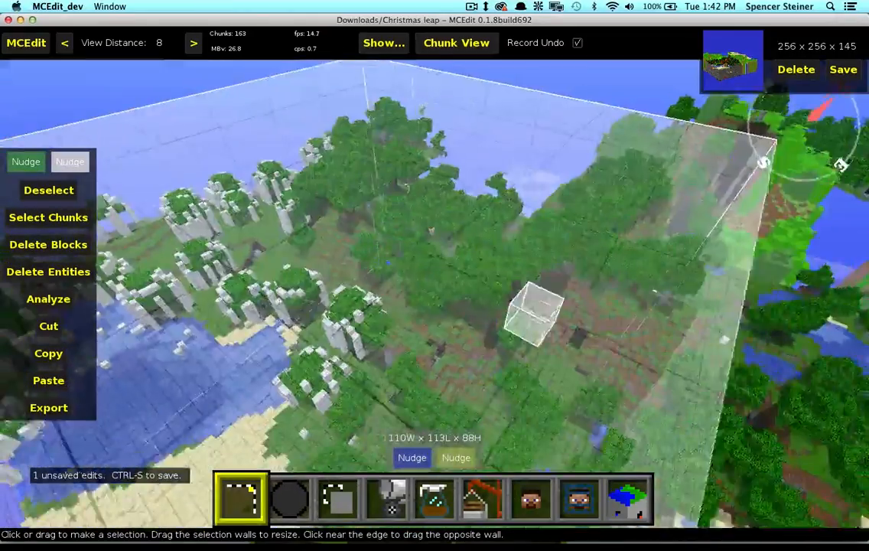
key("a")
right_click(444, 304)
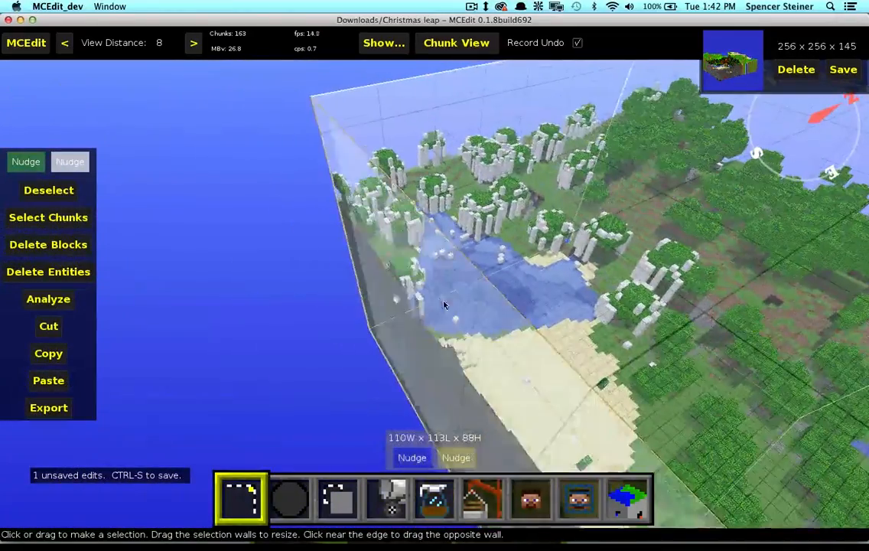
- Replace all White Wool with Air inside the selected box
left_click(397, 499)
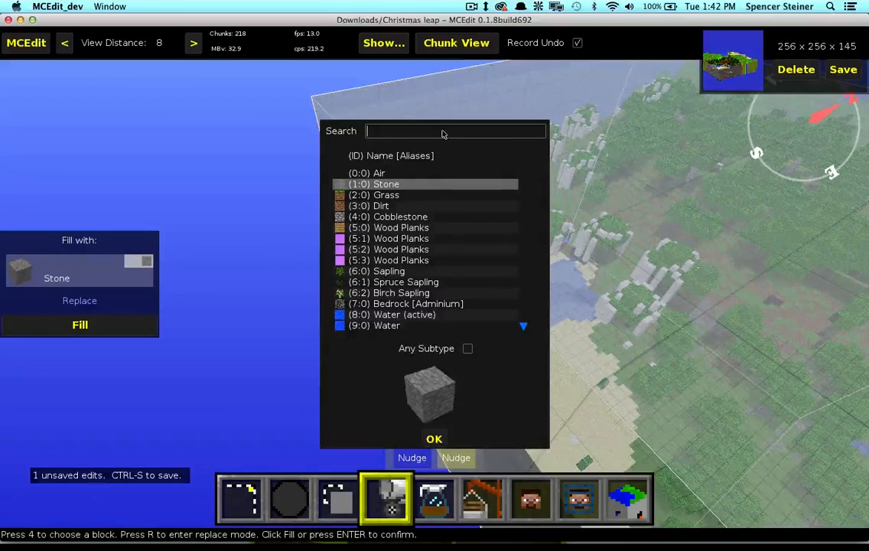
type("wool")
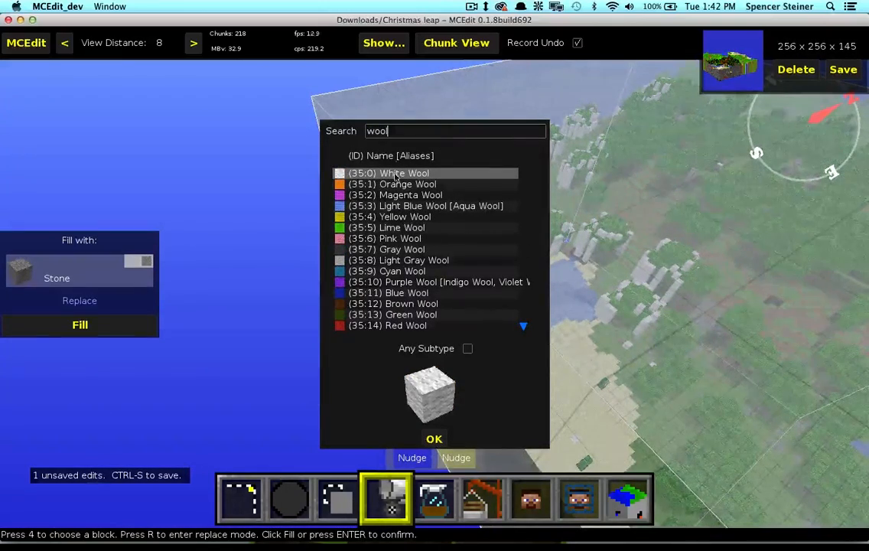
left_click(434, 438)
left_click(79, 300)
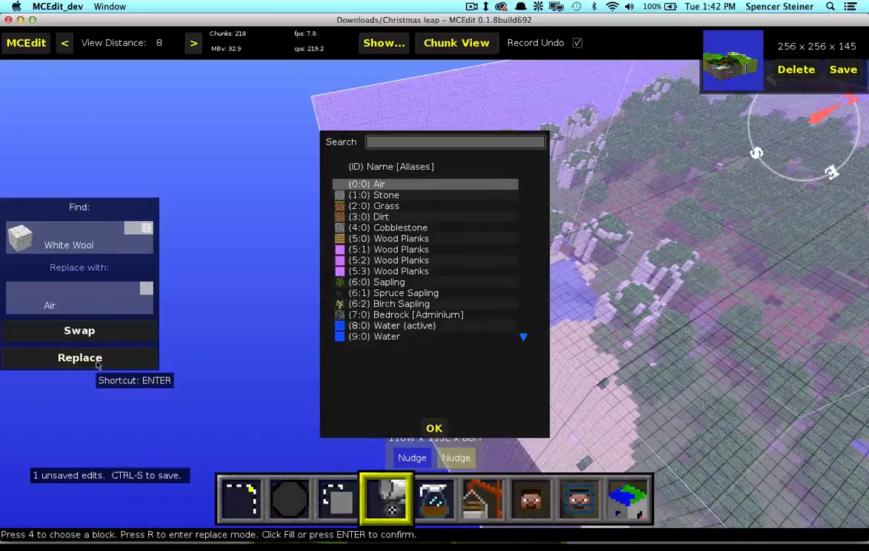
left_click(414, 427)
left_click(50, 361)
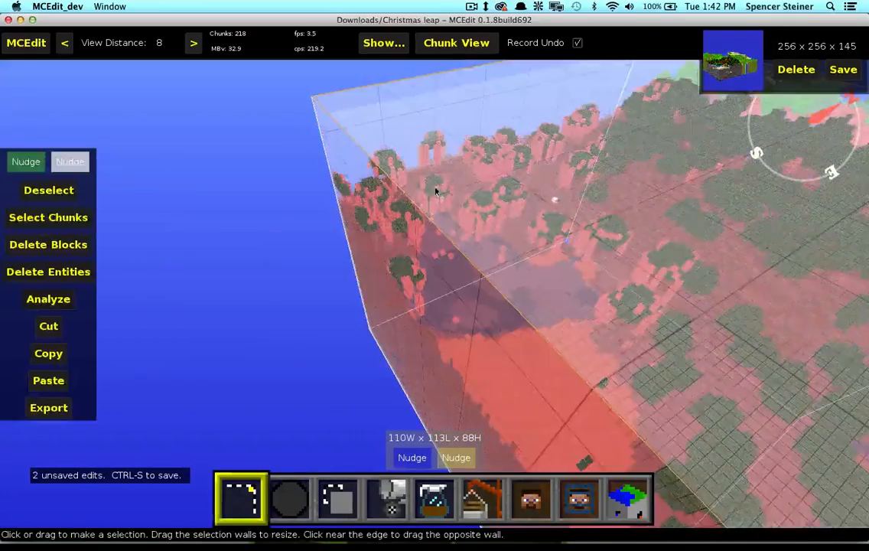
- Clear the box selection over the treated trees and lake
key("w")
right_click_drag(517, 220, 560, 195)
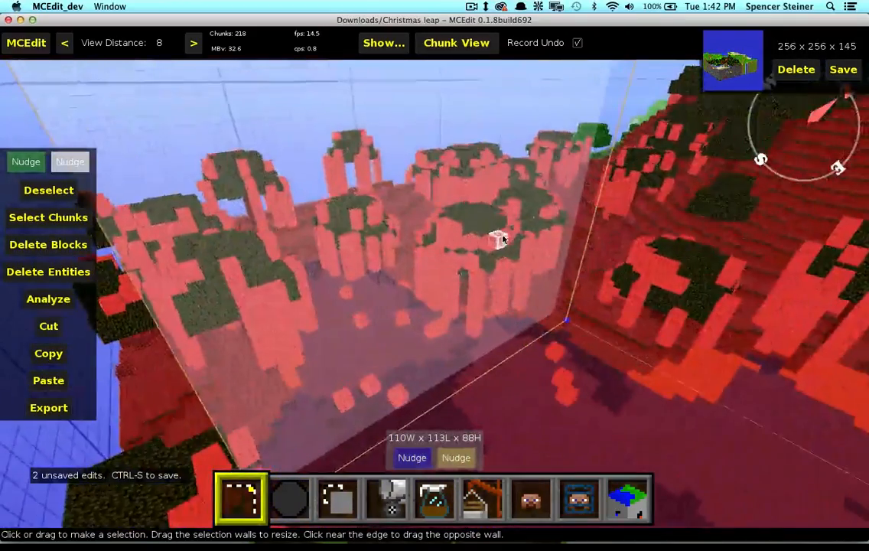
right_click_drag(500, 240, 523, 222)
key("s")
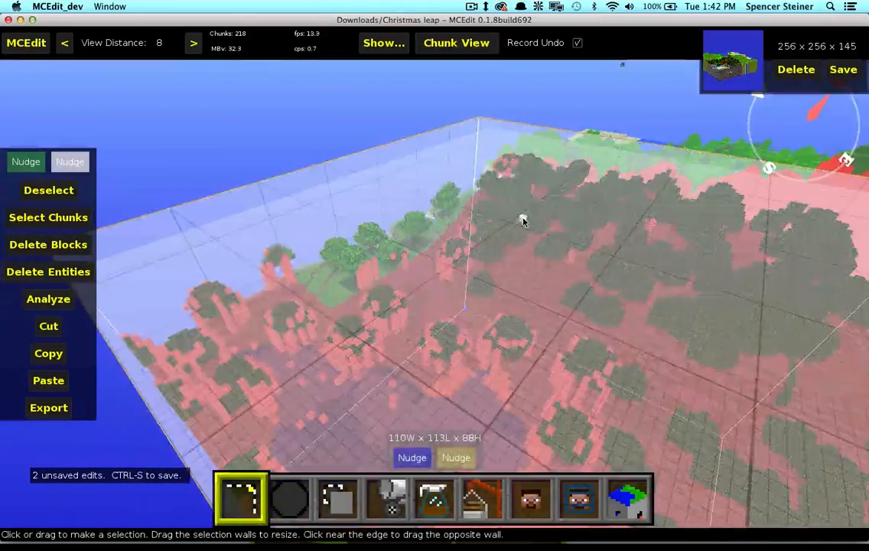
key("a")
key("ctrl+d")
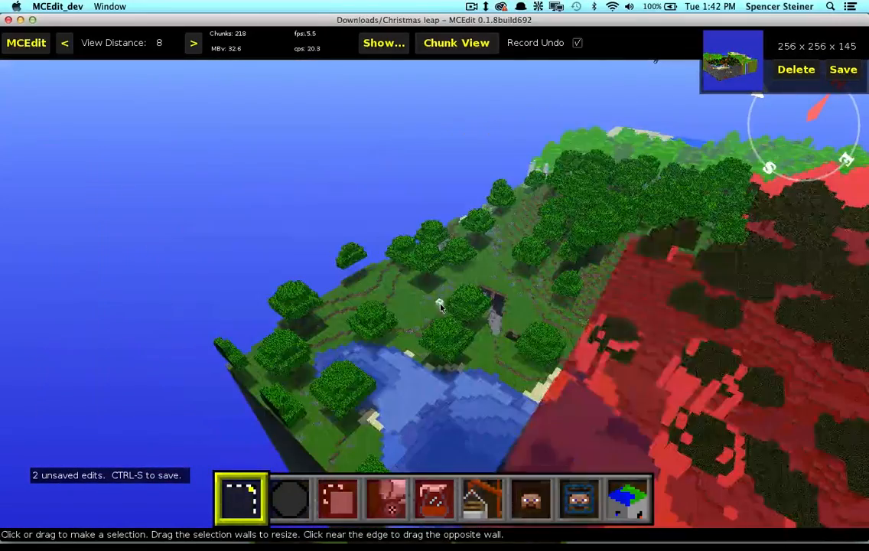
- Examine the treated trees, grass patches and lake shore up close in the southwest area
key("w")
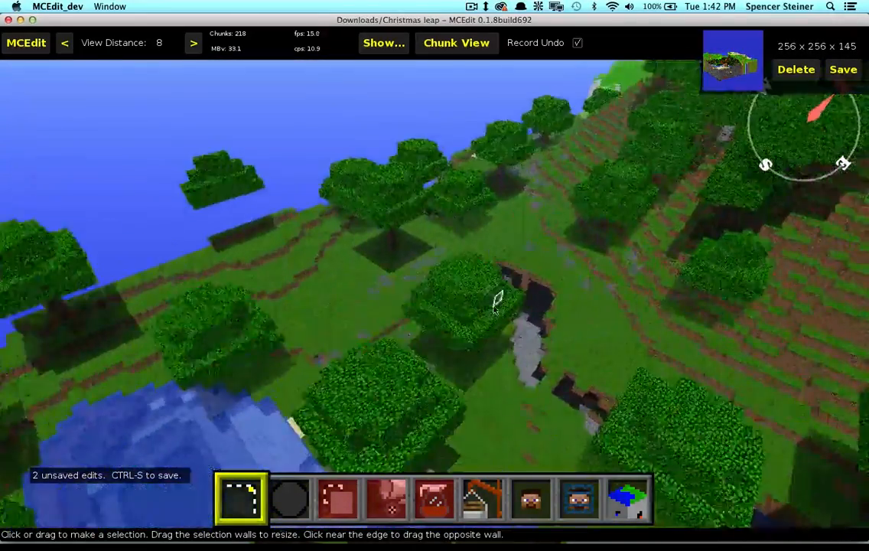
key("d")
right_click_drag(496, 310, 426, 313)
key("s")
key("a")
key("w")
key("w")
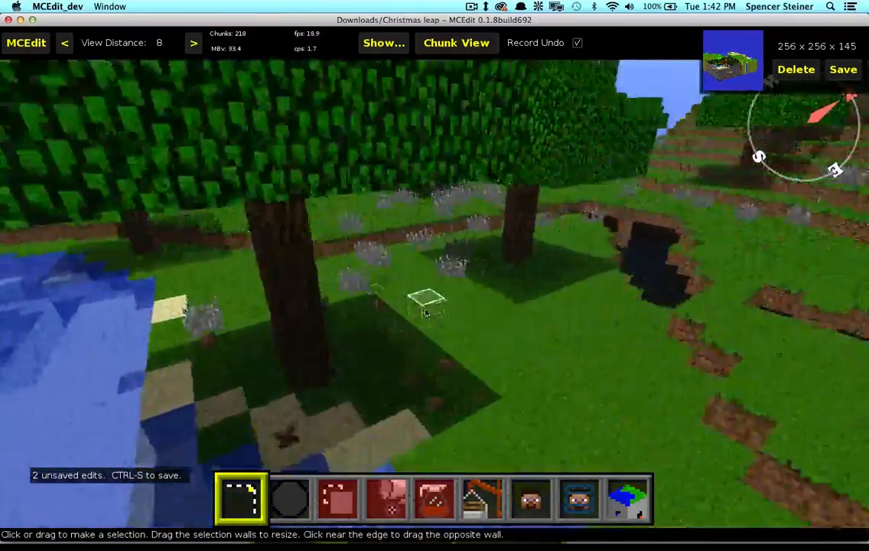
key("s")
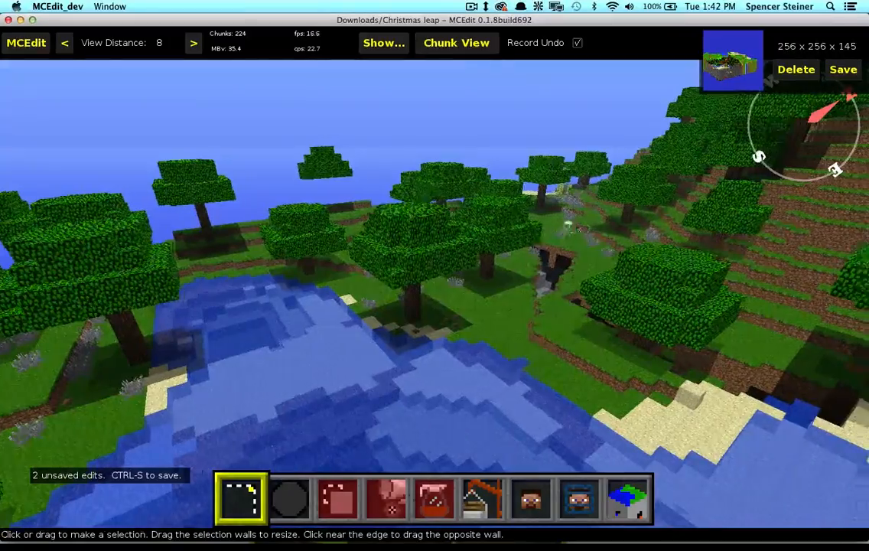
- Examine the stray white blocks scattered across the sandy southern area
right_click_drag(536, 245, 433, 310)
key("space")
key("w")
key("d")
key("w")
key("a")
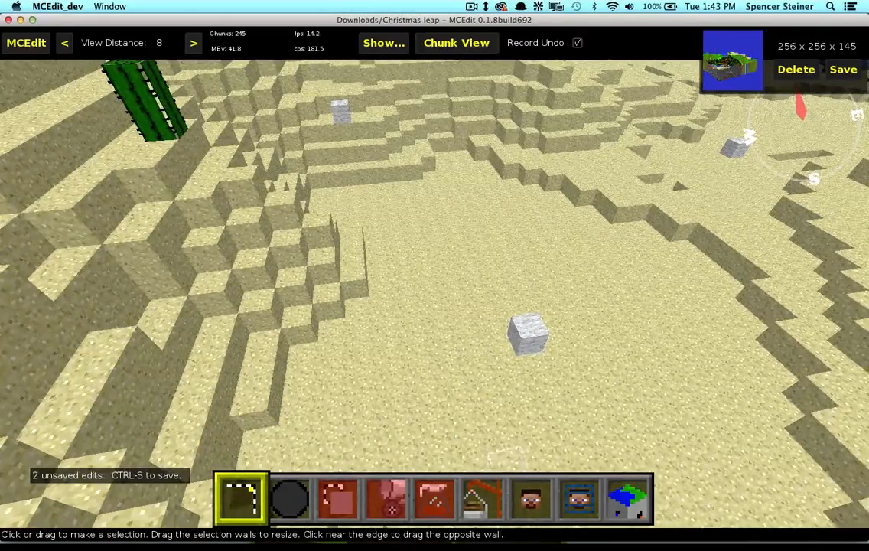
- Switch to Chrome, search for "pocket edition block id" and open the Minecraft Wiki page Data values (Pocket Edition)
mouse_move(378, 538)
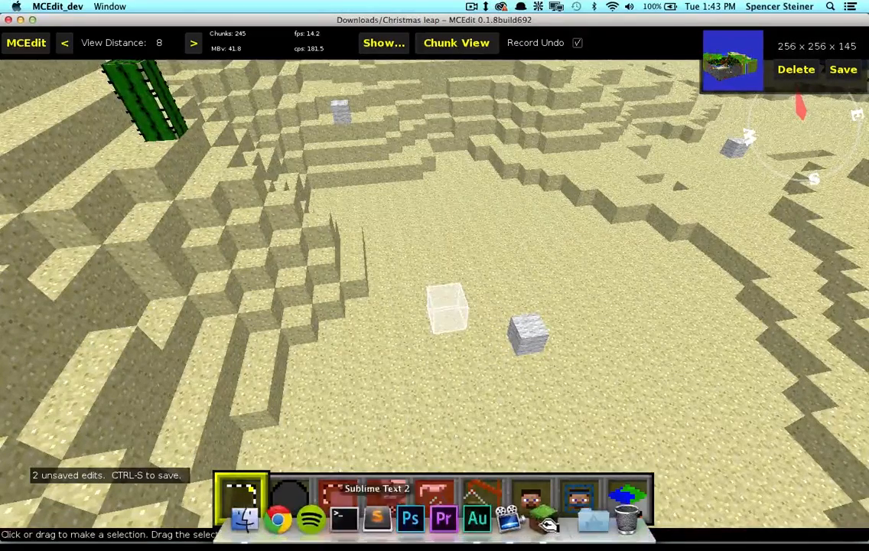
left_click(272, 527)
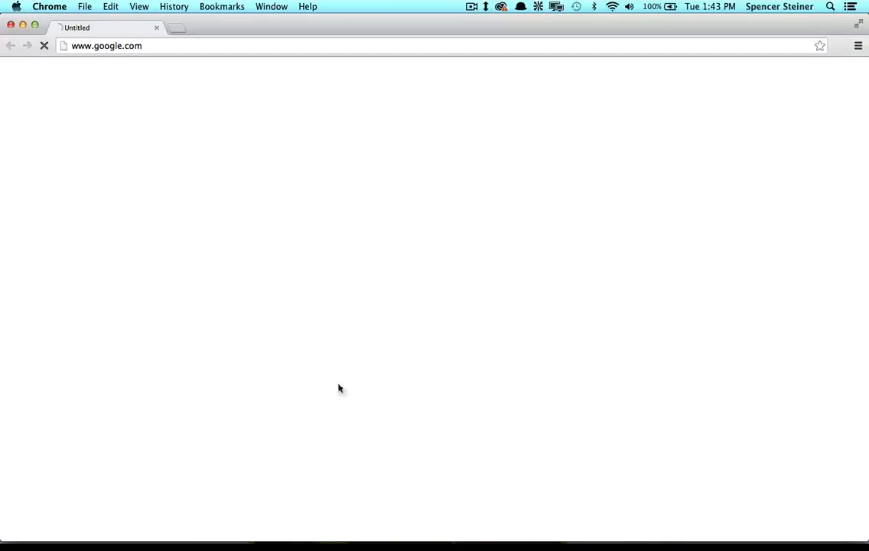
left_click(177, 29)
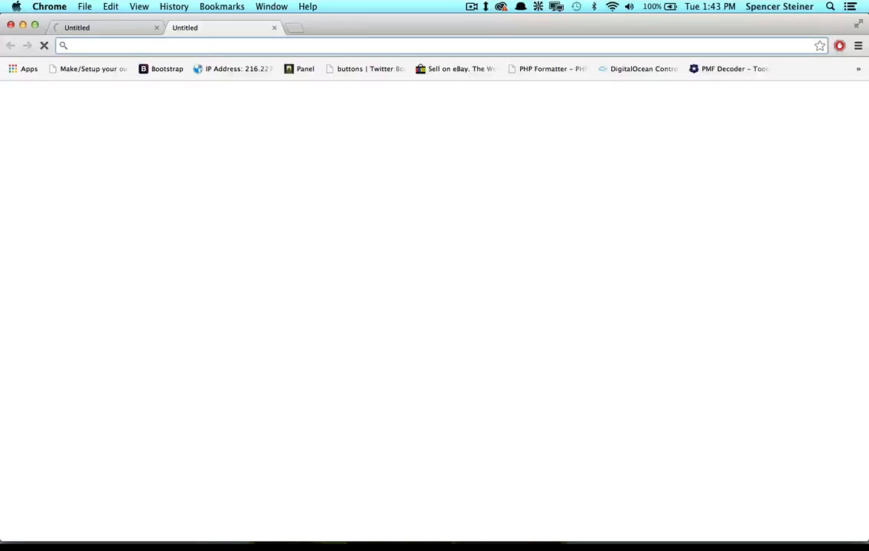
type("pocket edition")
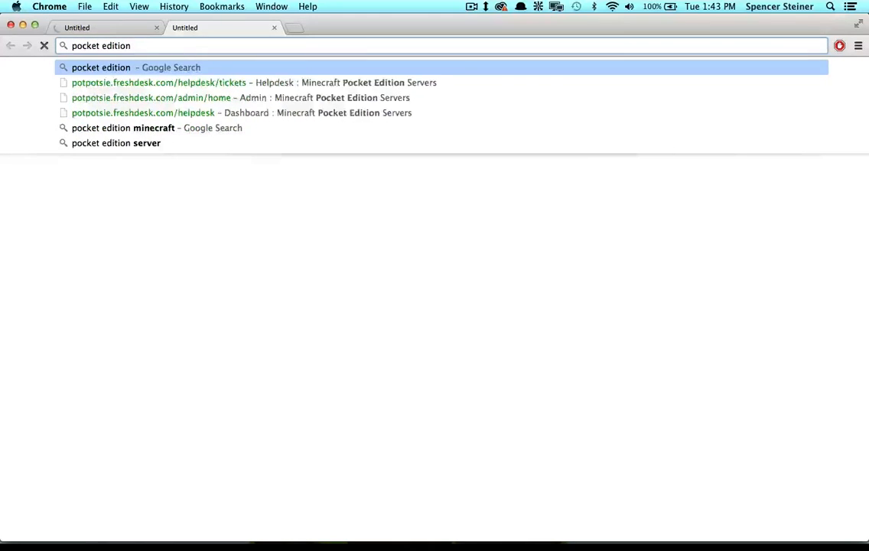
type(" blockid")
key("Return")
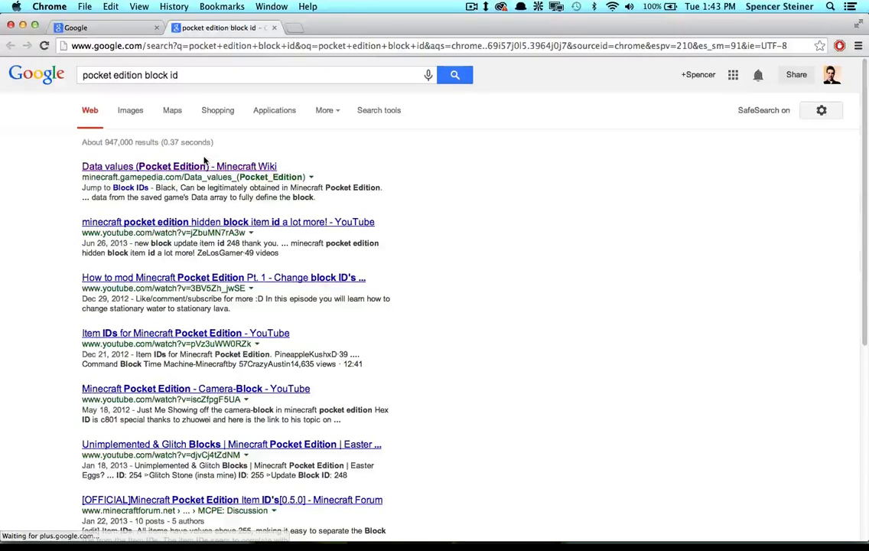
left_click(203, 170)
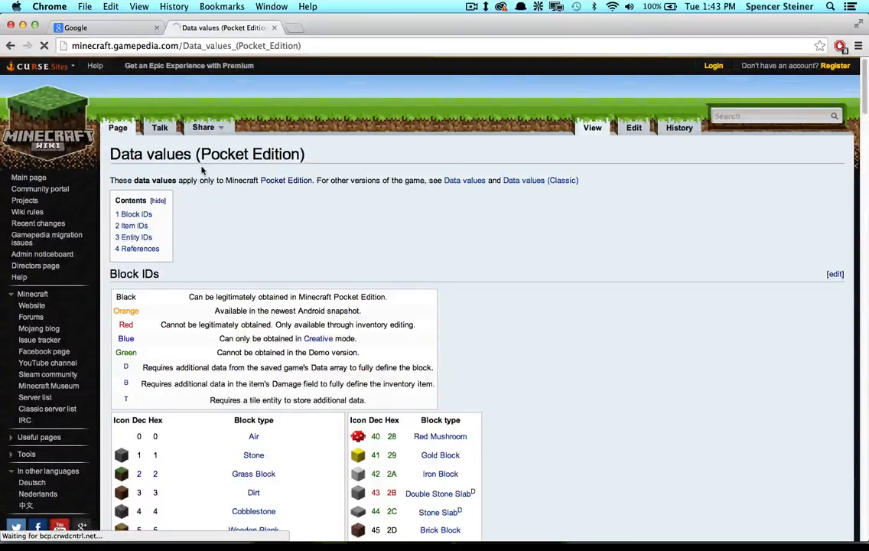
- Examine the Pocket Edition block ID table around Tall Grass, Dead Bush and Wool, and switch back to MCEdit
scroll(203, 169, "down", 5)
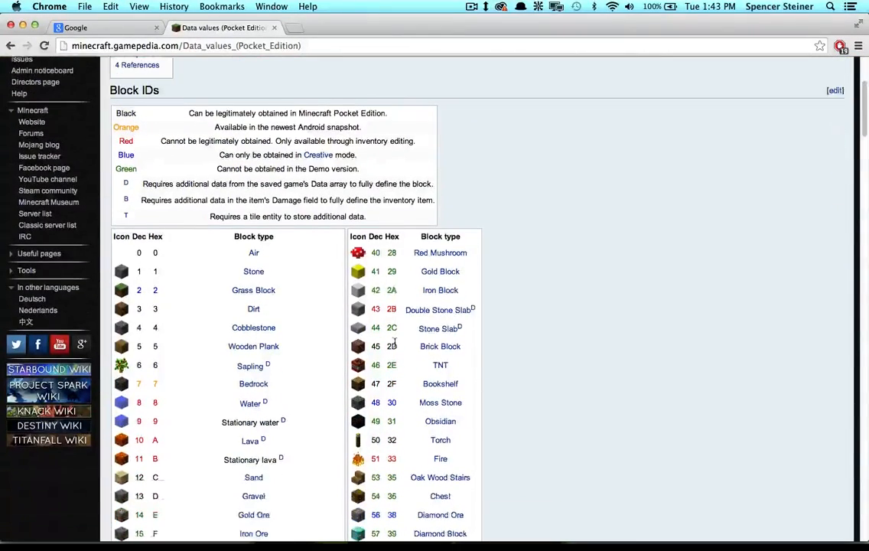
scroll(395, 345, "down", 1)
scroll(244, 349, "down", 5)
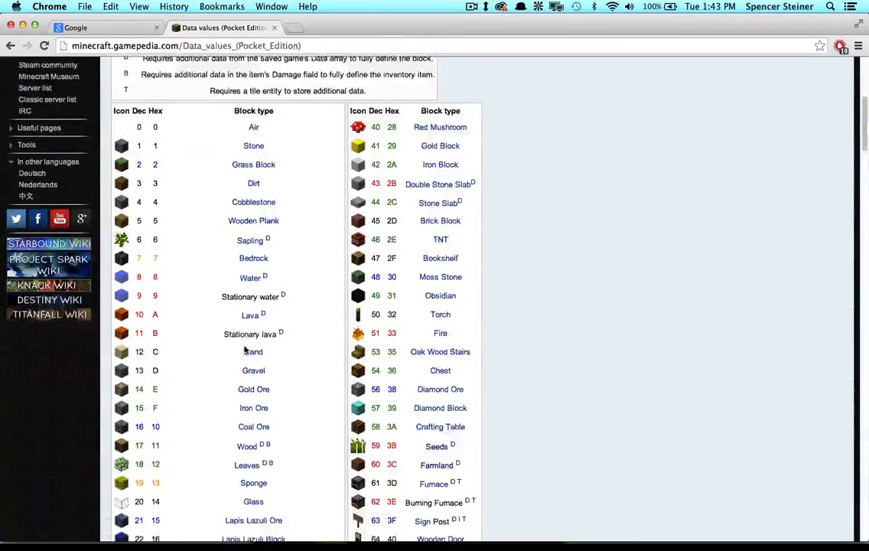
scroll(271, 320, "down", 3)
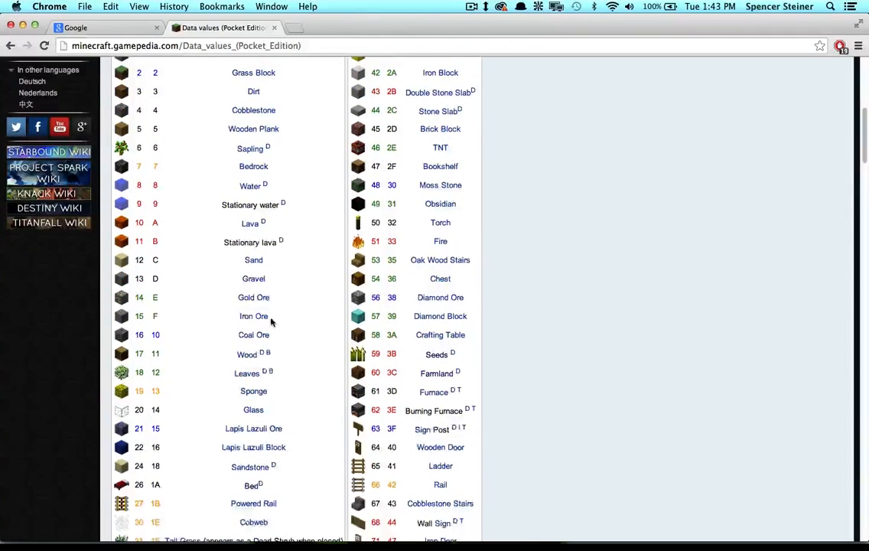
scroll(268, 340, "down", 1)
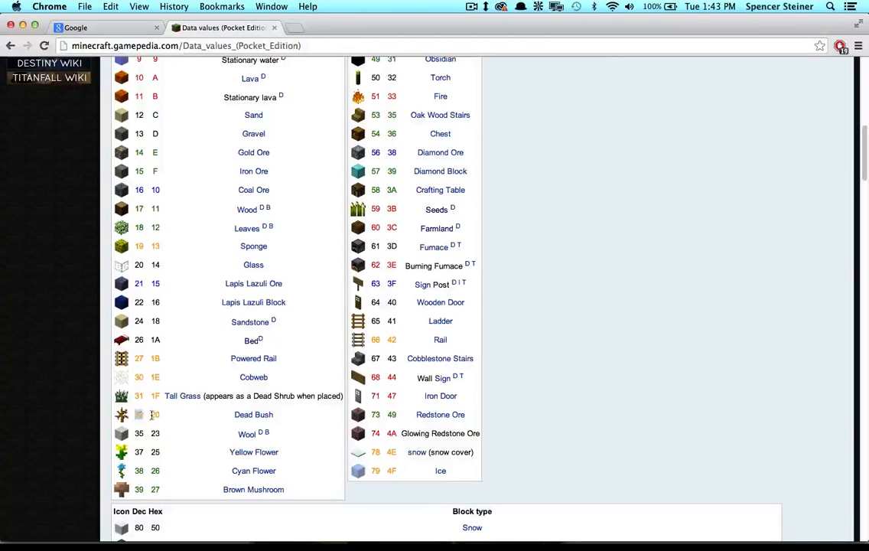
scroll(204, 359, "up", 2)
scroll(203, 362, "down", 1)
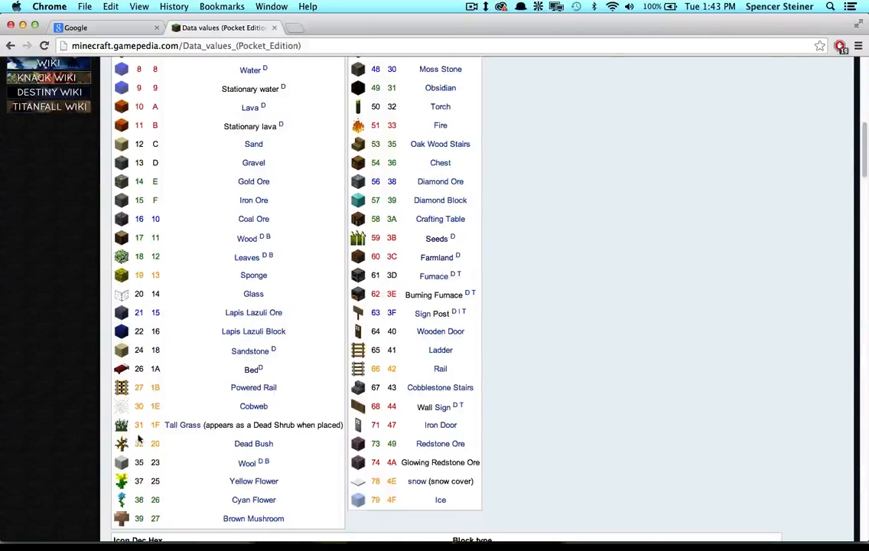
scroll(142, 435, "down", 2)
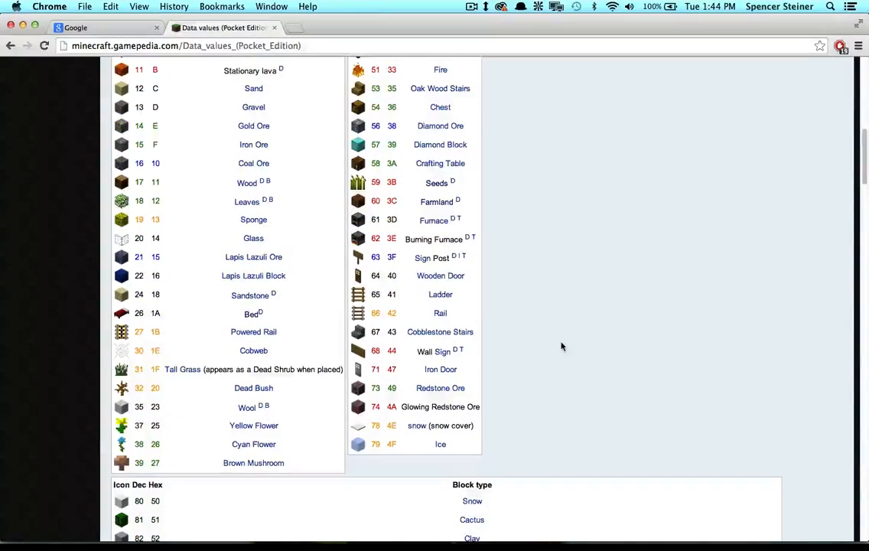
key("super+Tab")
left_click(527, 342)
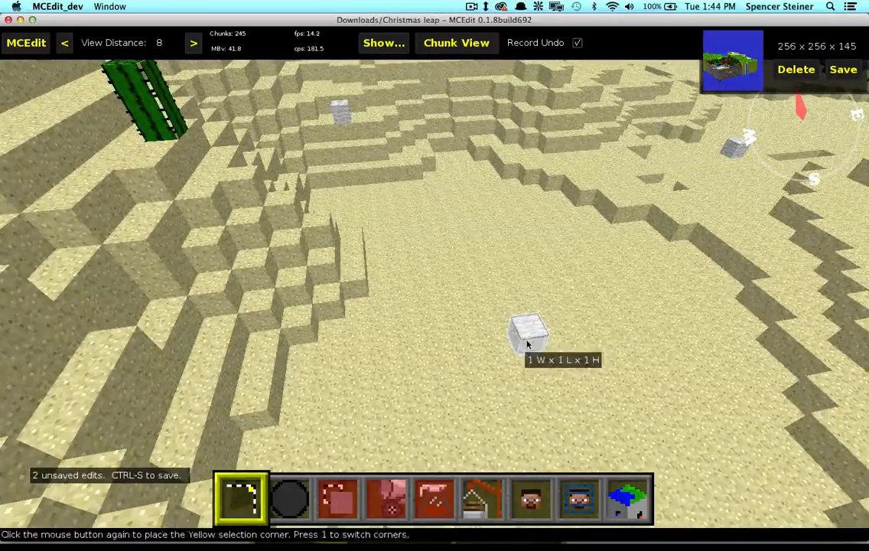
right_click(729, 240)
key("s")
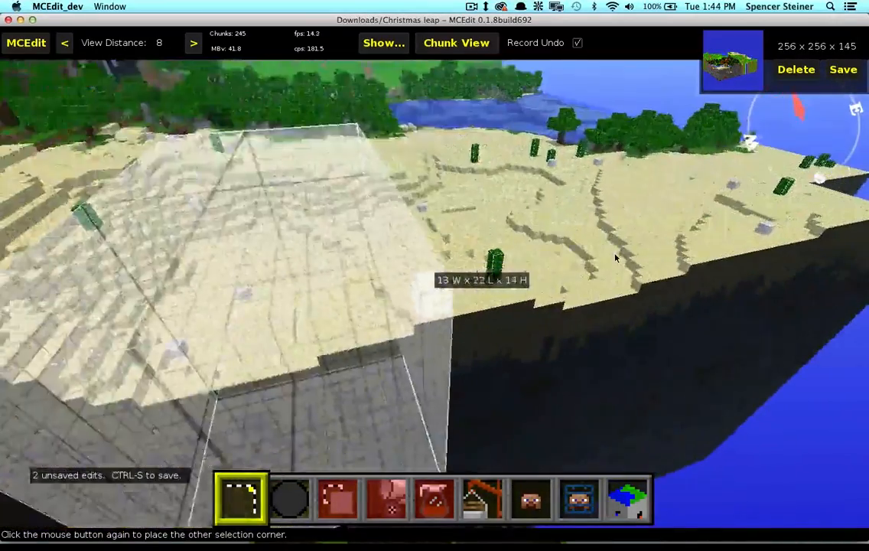
key("Escape")
key("Escape")
- Drop the selection in progress and box-select the sandy southern area from the base of the southeast corner, 127 × 74 × 84 blocks
right_click(513, 190)
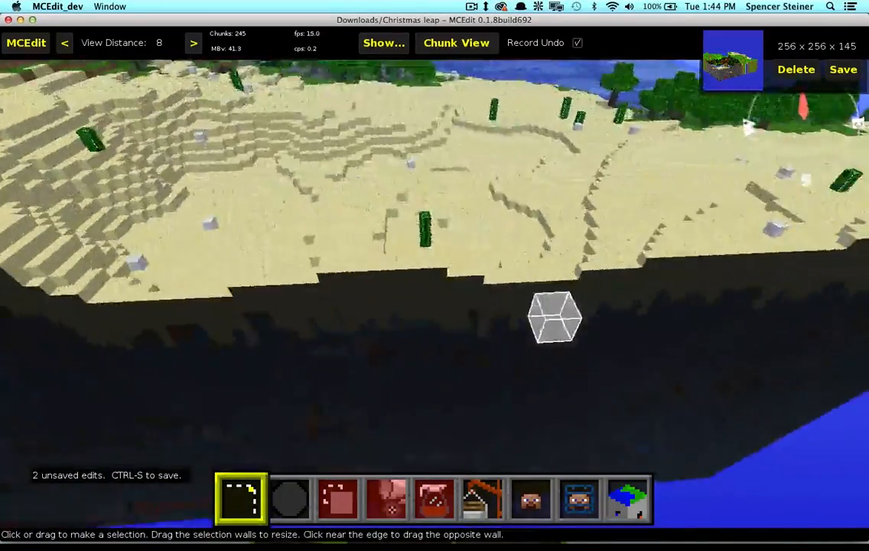
right_click(512, 190)
key("d")
right_click(693, 274)
key("s")
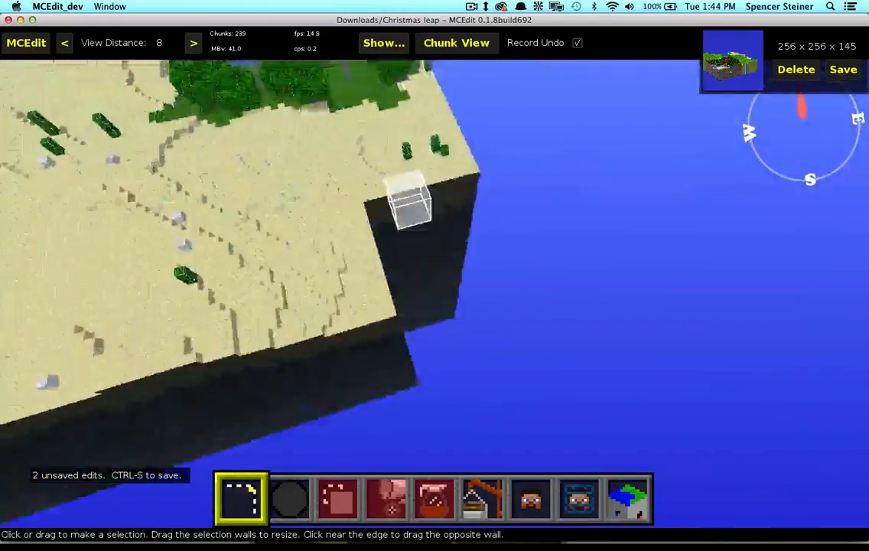
right_click(627, 285)
right_click(627, 286)
right_click(528, 253)
right_click(528, 252)
key("a")
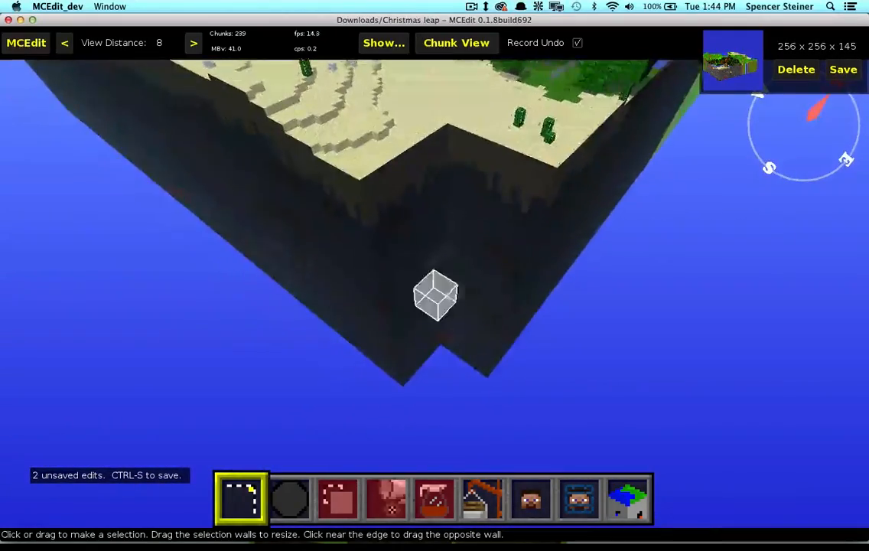
key("w")
right_click(508, 214)
right_click(486, 338)
key("w")
right_click(486, 337)
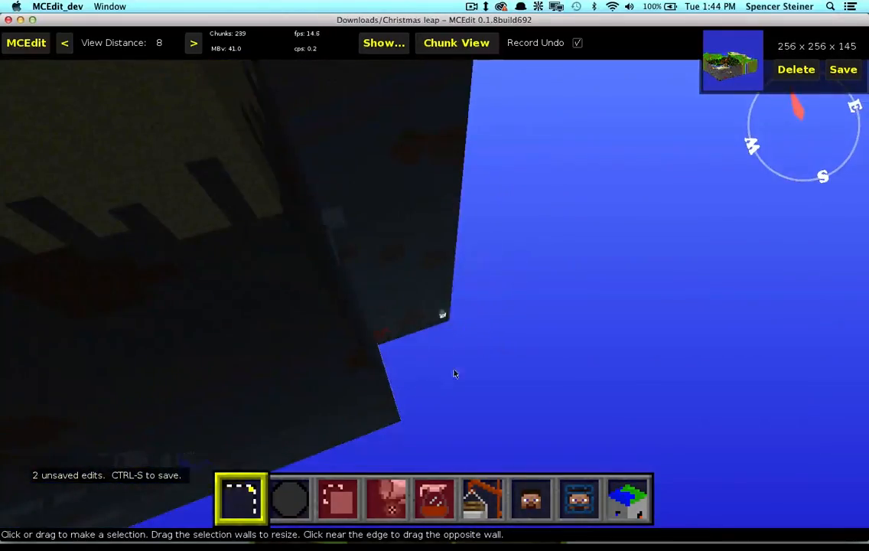
right_click(468, 361)
key("w")
right_click(470, 325)
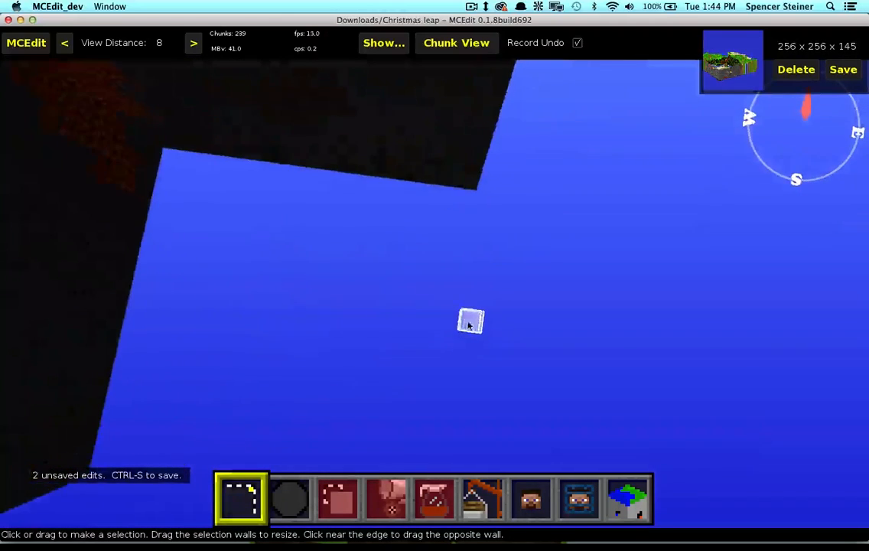
key("w")
key("s")
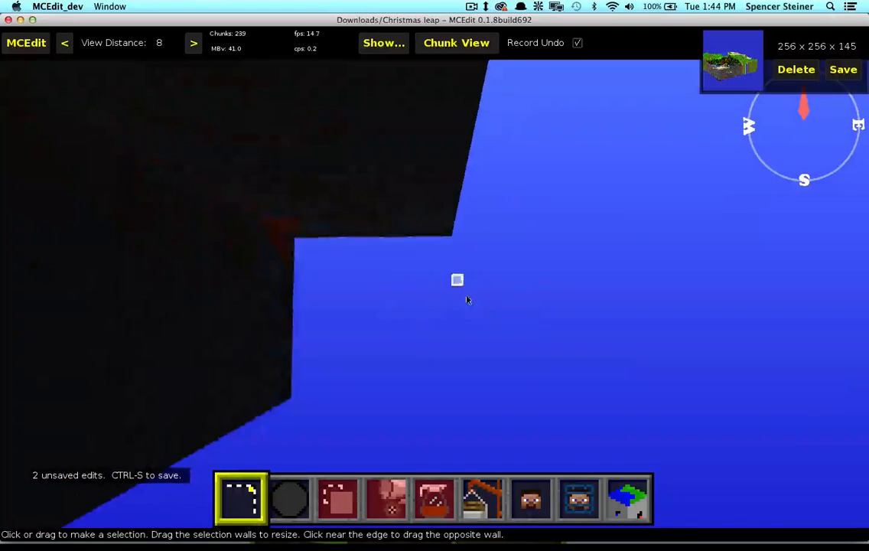
key("a")
left_click_drag(461, 333, 434, 268)
right_click(421, 287)
key("s")
right_click(435, 269)
key("a")
right_click(516, 241)
key("a")
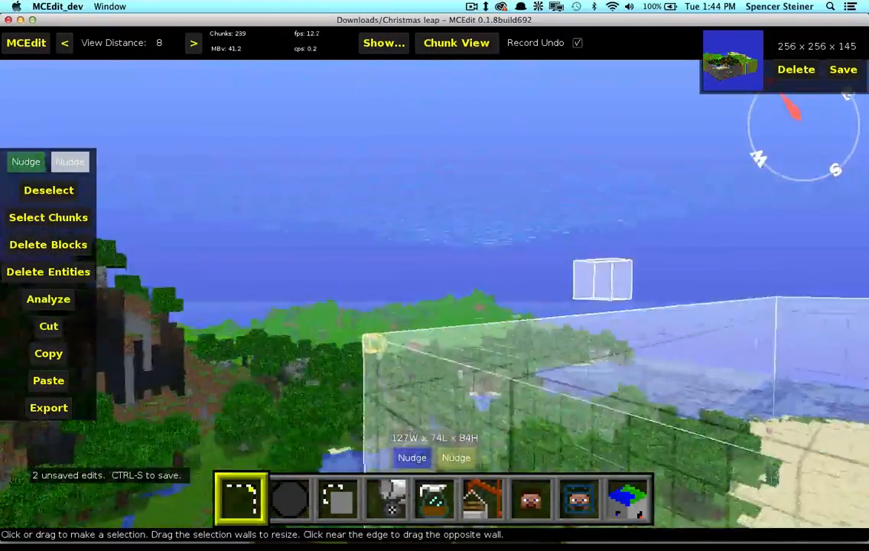
right_click(537, 256)
key("d")
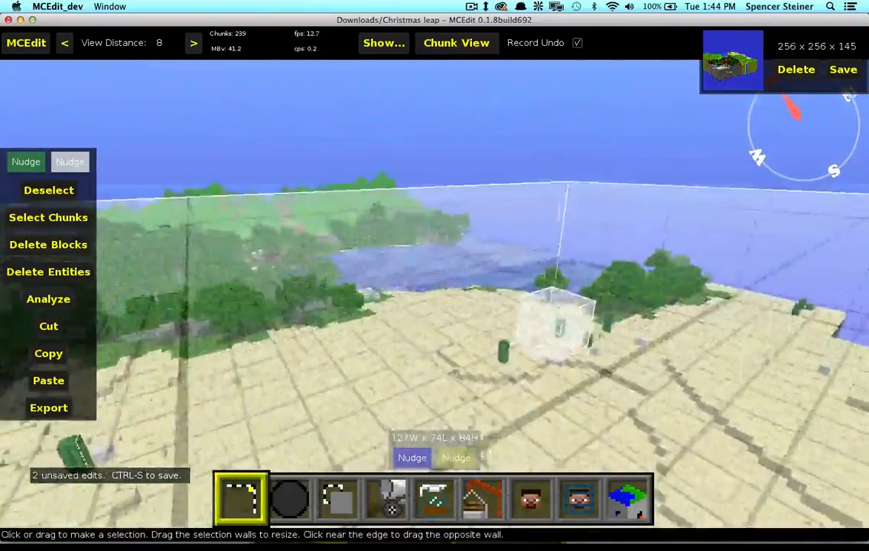
- Enlarge the selection box to 132 × 81 × 96 blocks so it reaches the world's southeastern edges
key("s")
left_click_drag(493, 200, 497, 157)
left_click_drag(561, 282, 510, 356)
key("a")
left_click_drag(391, 351, 352, 362)
key("w")
key("d")
right_click(557, 269)
key("d")
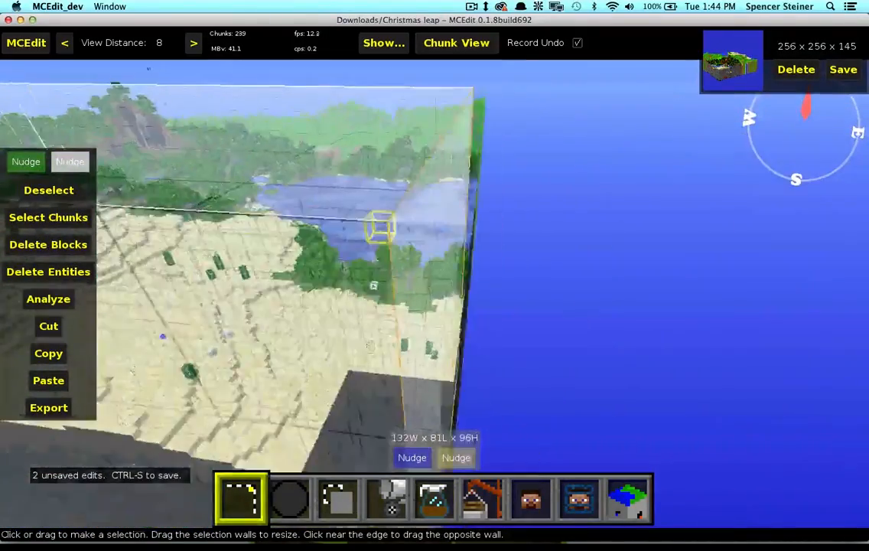
key("d")
right_click(332, 265)
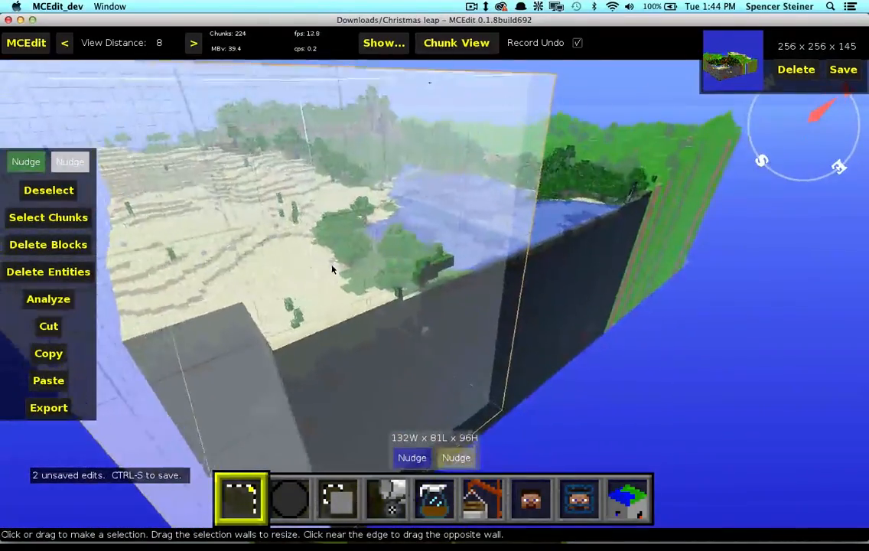
- Set up a Fill and Replace on the selection with White Wool (35:0) as the block to find
key("w")
key("a")
right_click(338, 254)
key("w")
right_click(326, 240)
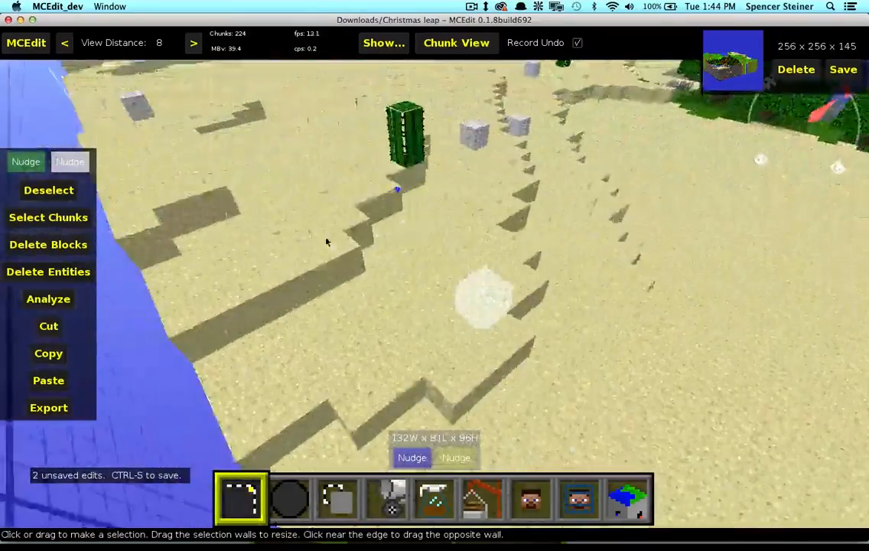
key("s")
key("d")
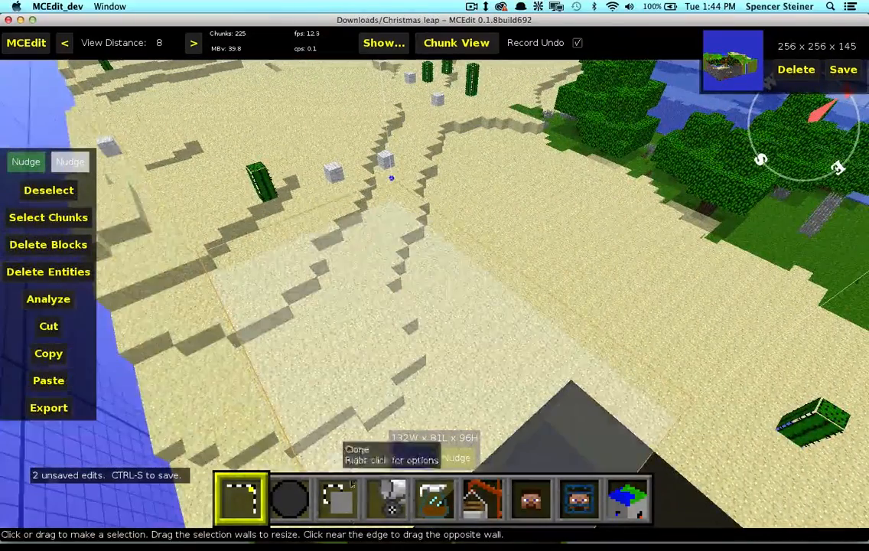
left_click(374, 508)
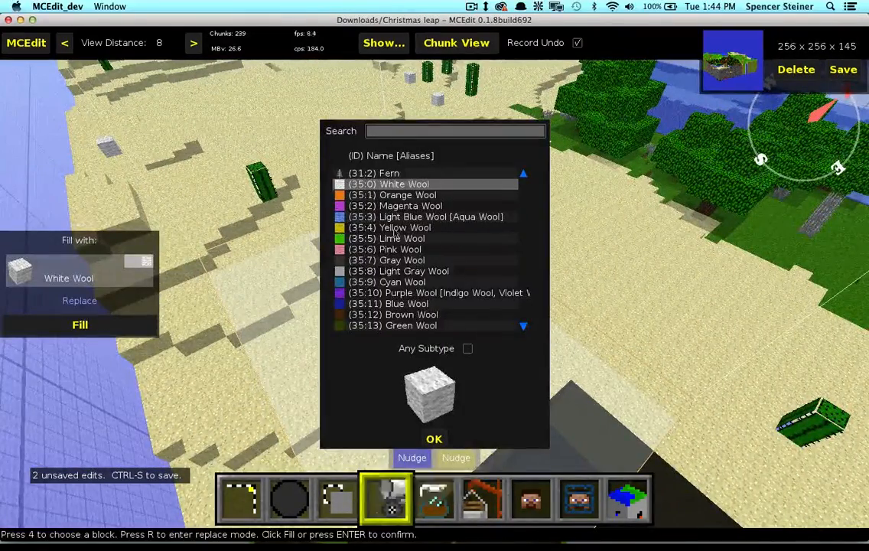
left_click(434, 440)
left_click(78, 302)
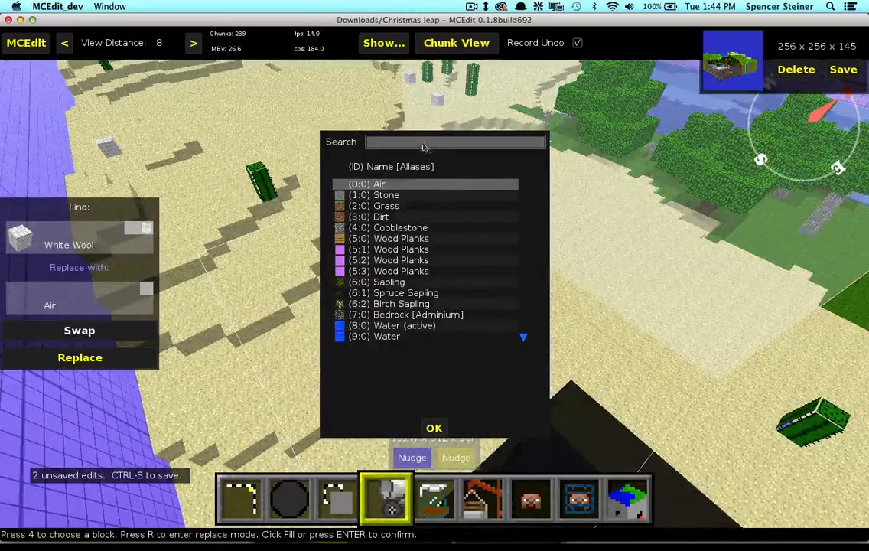
type("cora")
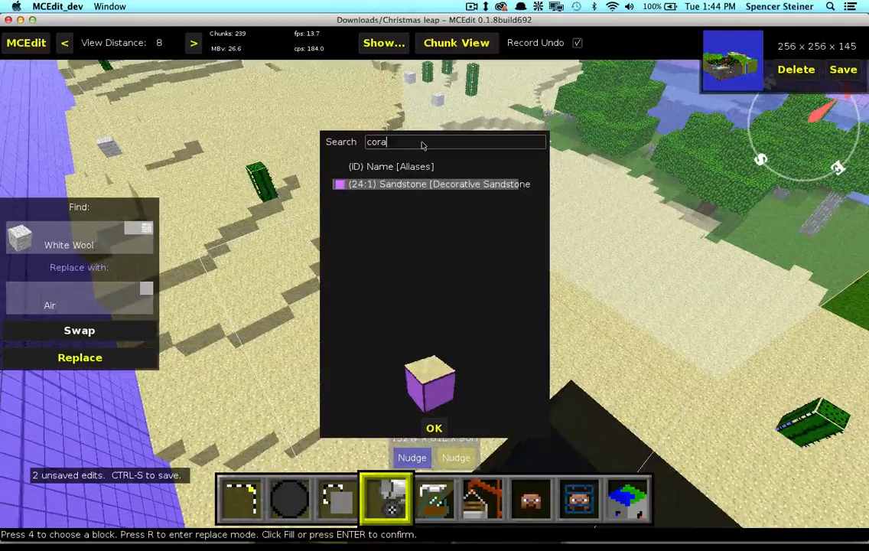
key("BackSpace")
key("BackSpace")
key("BackSpace")
key("BackSpace")
- Replace the white wool in the selection with Unused Block (32:0), and deselect the region
type("32")
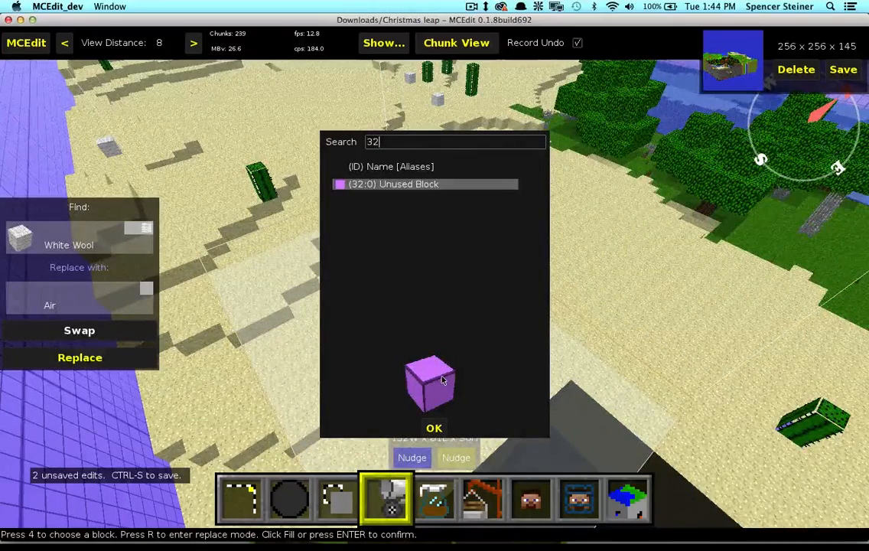
left_click(434, 428)
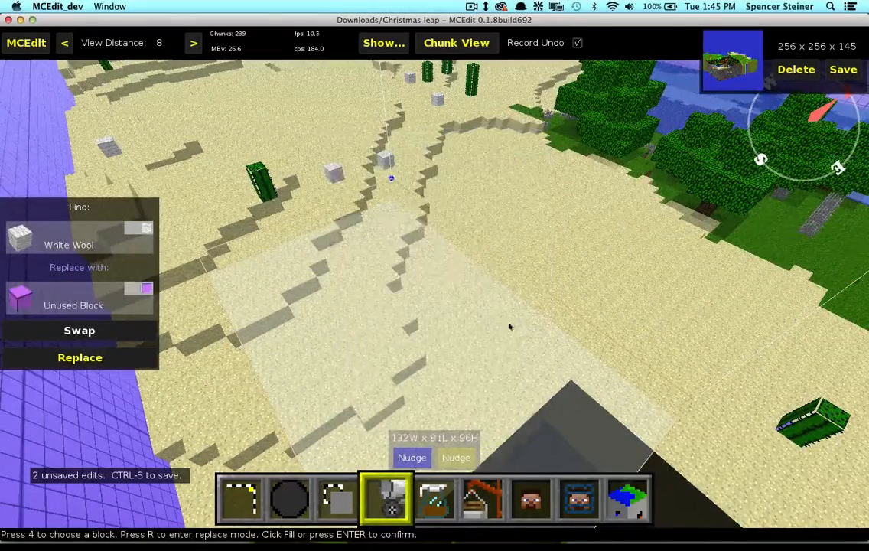
left_click(79, 357)
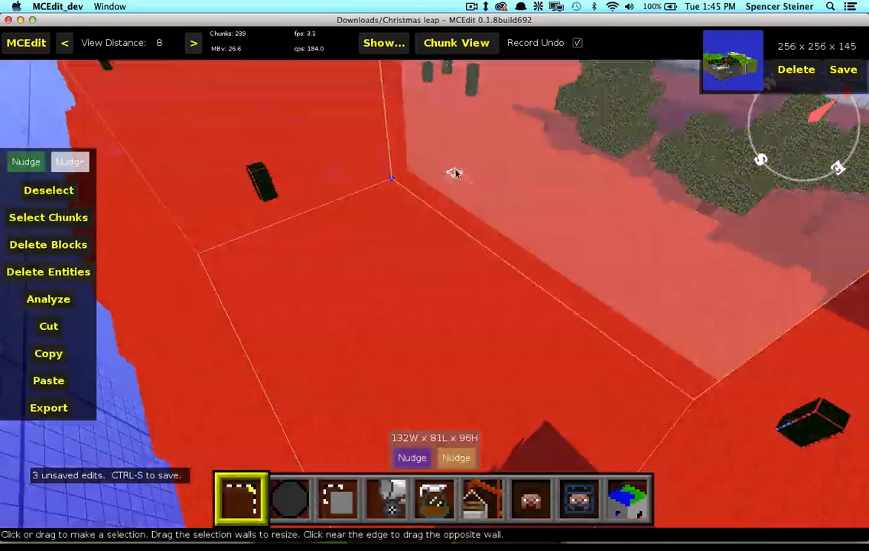
mouse_move(459, 172)
right_mouse_down()
mouse_move(521, 199)
mouse_move(460, 172)
right_mouse_up()
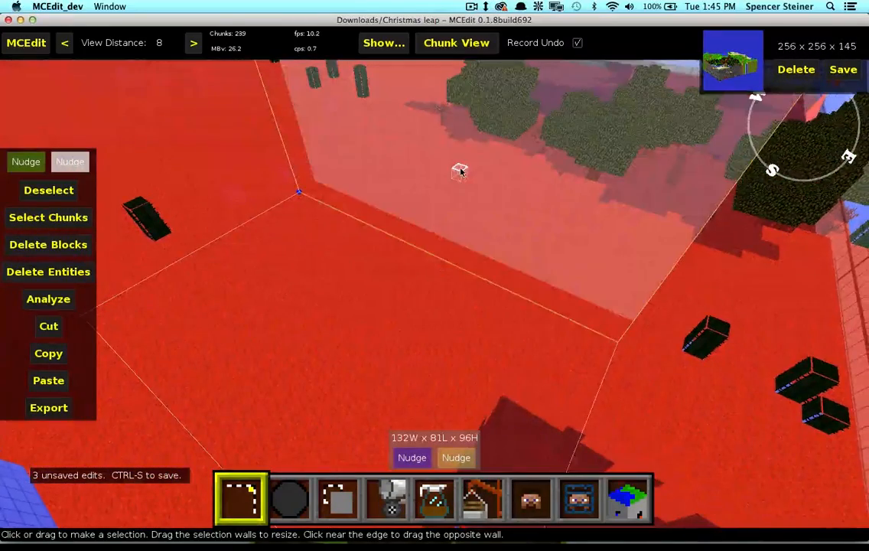
key("s")
key("ctrl+d")
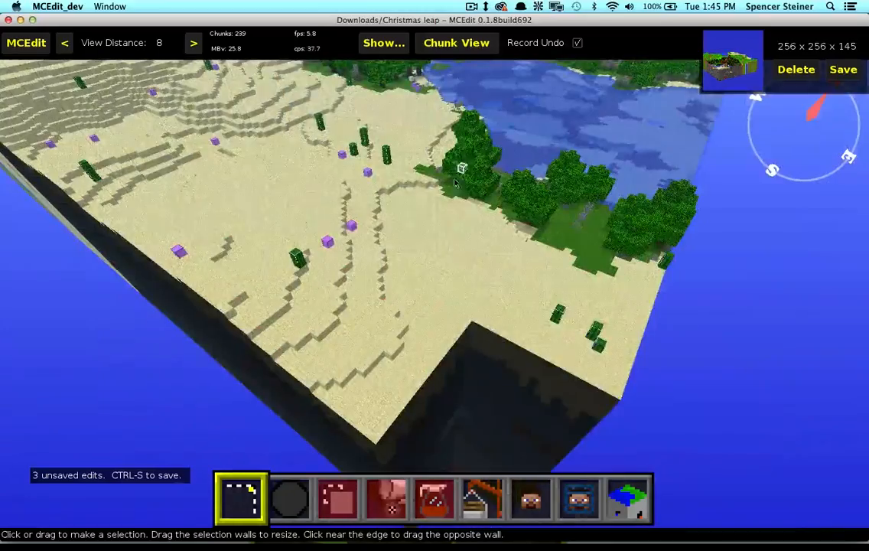
- Examine the replaced purple blocks on the southern sand and inspect the ID of one near the edge
key("w")
mouse_move(398, 217)
right_mouse_down()
mouse_move(452, 200)
mouse_move(398, 217)
right_mouse_up()
key("s")
key("a")
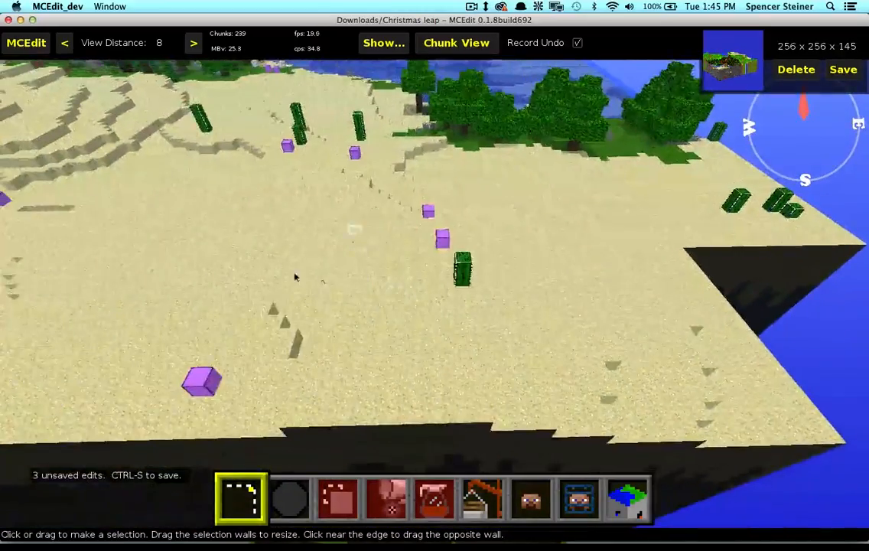
right_click_drag(295, 277, 230, 306)
key("w")
right_click_drag(315, 277, 394, 267)
key("a")
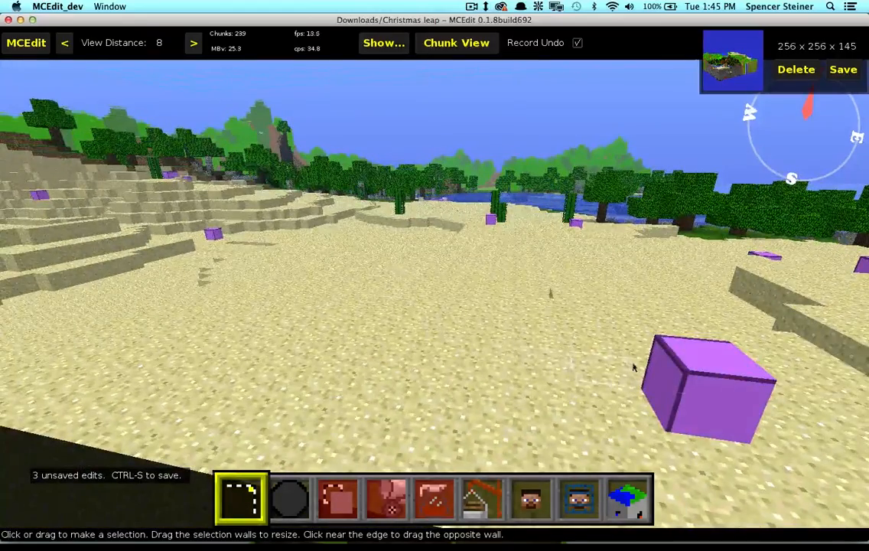
right_click_drag(634, 368, 746, 410)
key("alt")
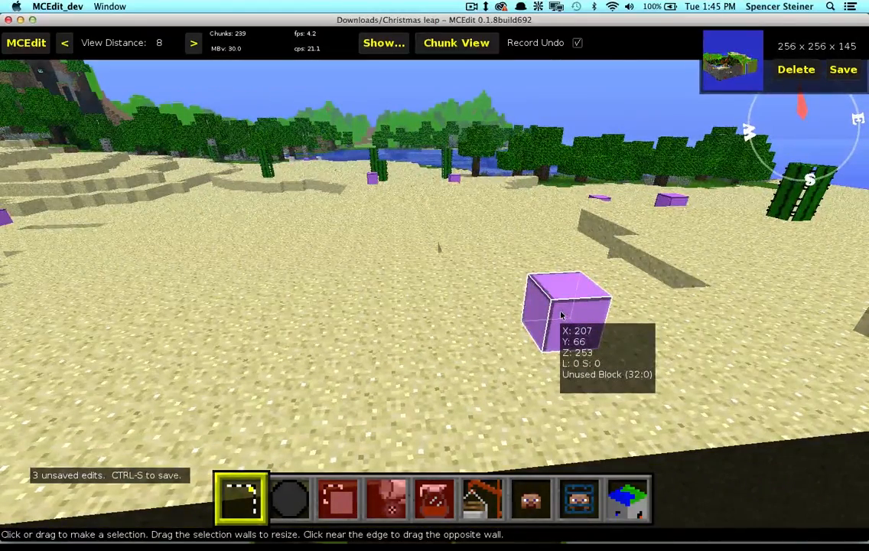
- Switch to Chrome to check block ID 32 in the Pocket Edition table, switch back to MCEdit and clear any selection
left_click(280, 520)
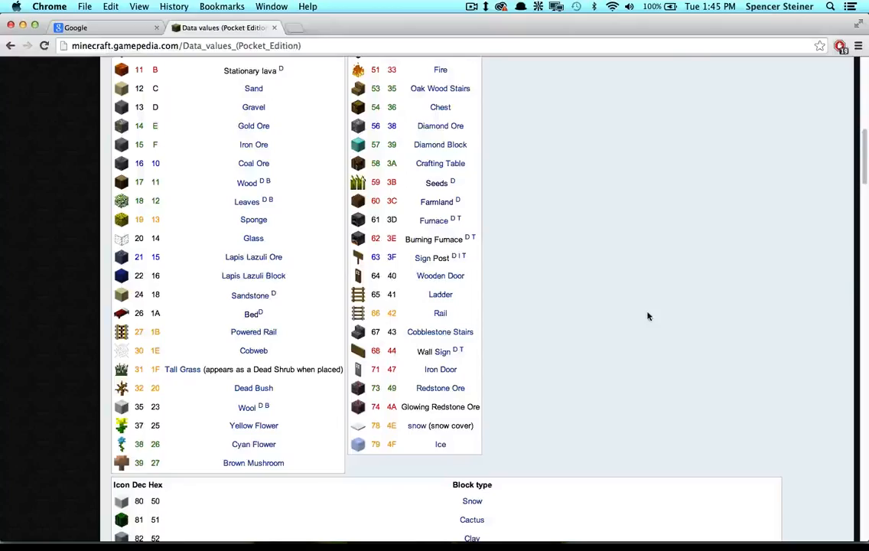
key("super+Tab")
left_click(373, 218)
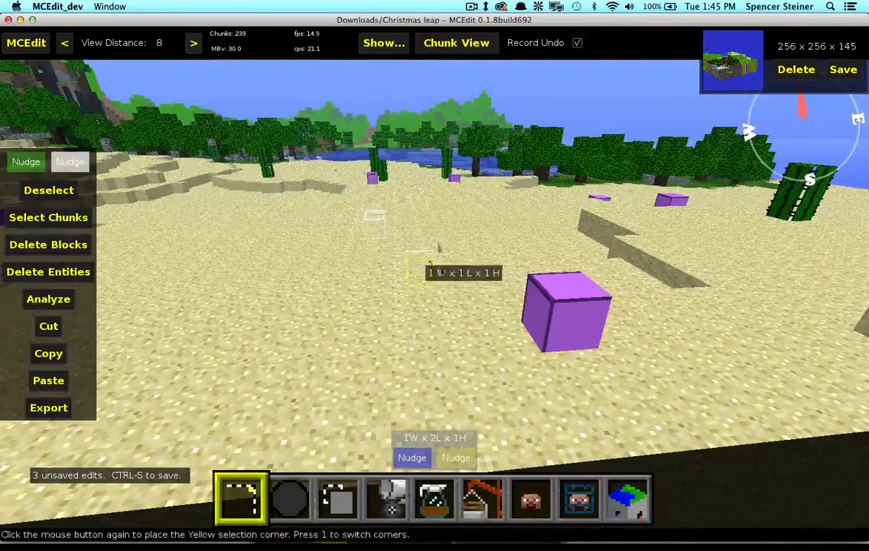
key("Escape")
key("Escape")
key("super+d")
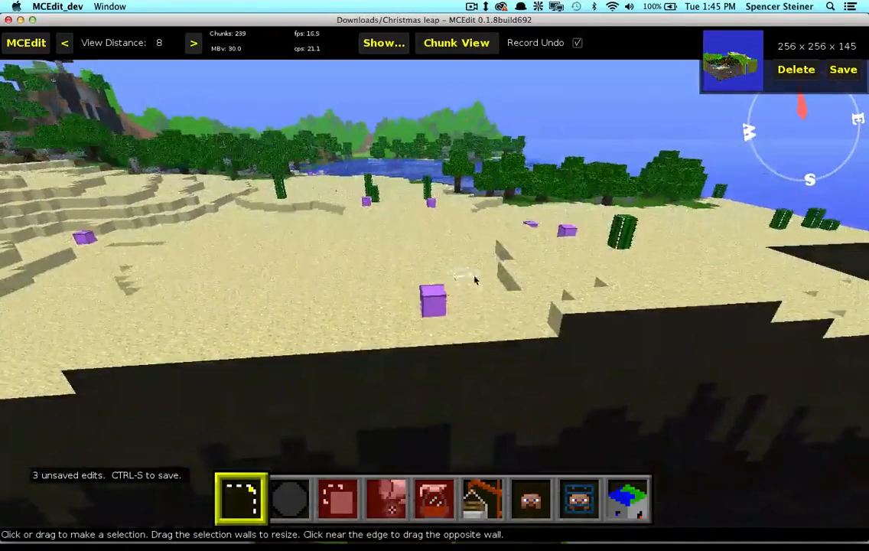
- Inspect a replaced block again and examine the sand and lake shore for replaced and remaining white blocks
mouse_move(435, 301)
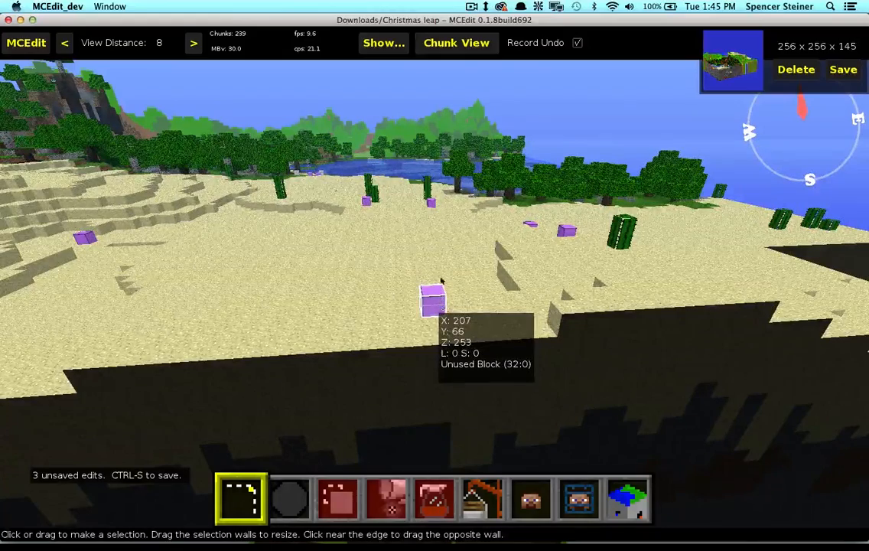
key("w")
right_click_drag(419, 279, 476, 217)
key("space")
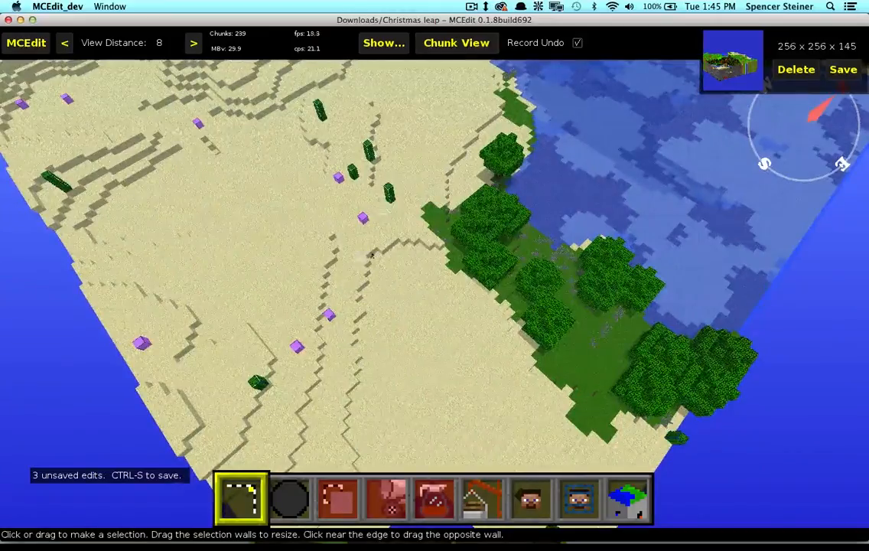
right_click_drag(372, 257, 292, 245)
key("d")
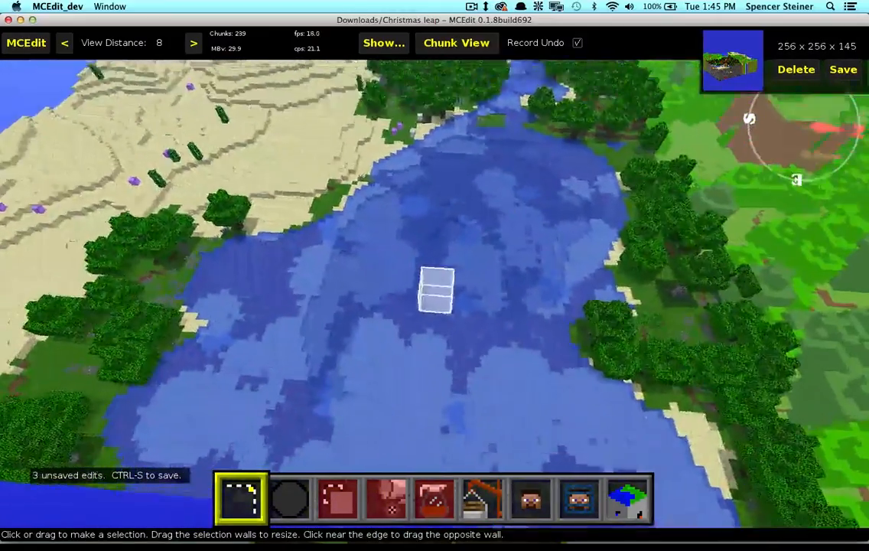
key("w")
right_click_drag(436, 290, 484, 198)
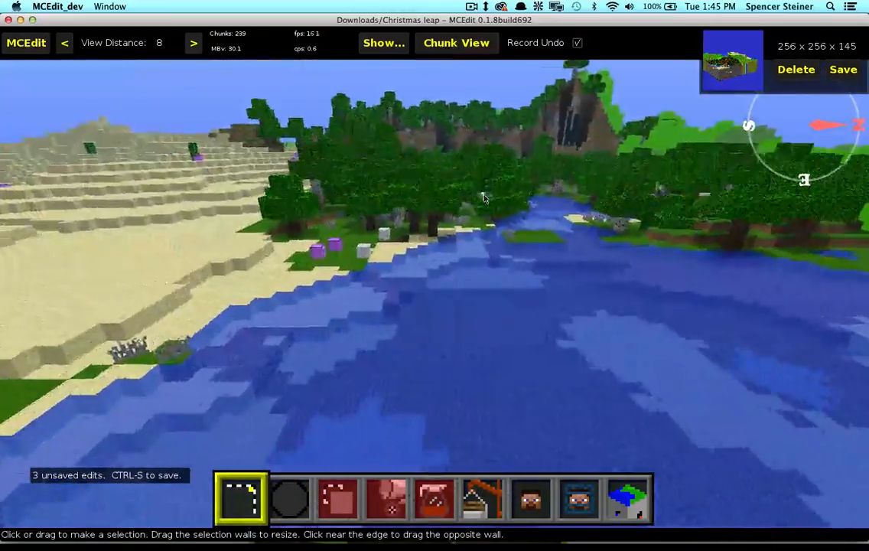
key("w")
key("w")
right_click_drag(537, 275, 521, 291)
key("s")
key("s")
right_click_drag(435, 294, 374, 321)
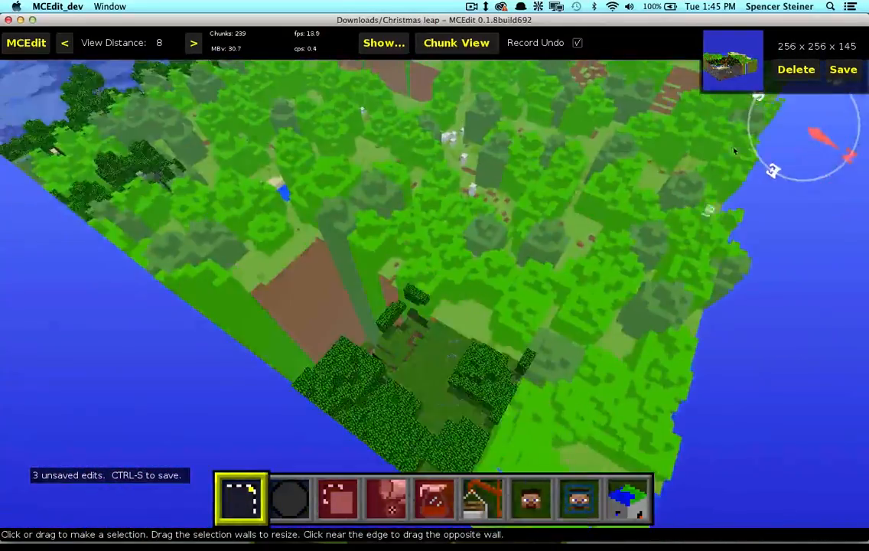
- Examine the northern forest, the world's underside and the eastern edge of the lake
key("a")
right_click_drag(486, 153, 528, 145)
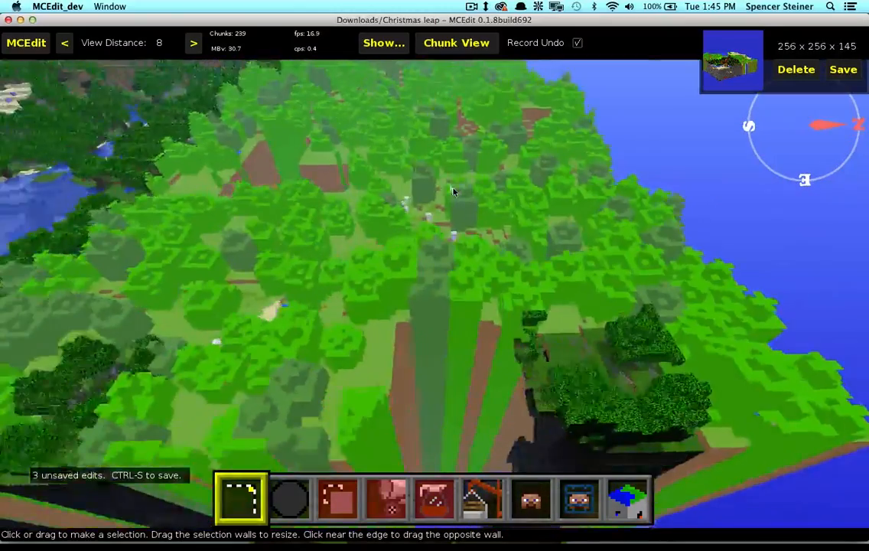
key("w")
right_click_drag(560, 369, 524, 452)
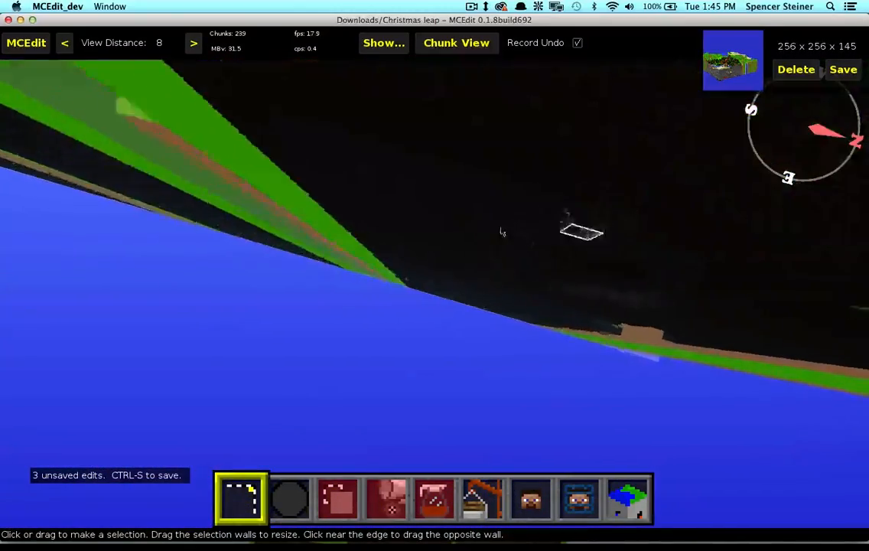
key("s")
key("a")
right_click_drag(471, 172, 490, 114)
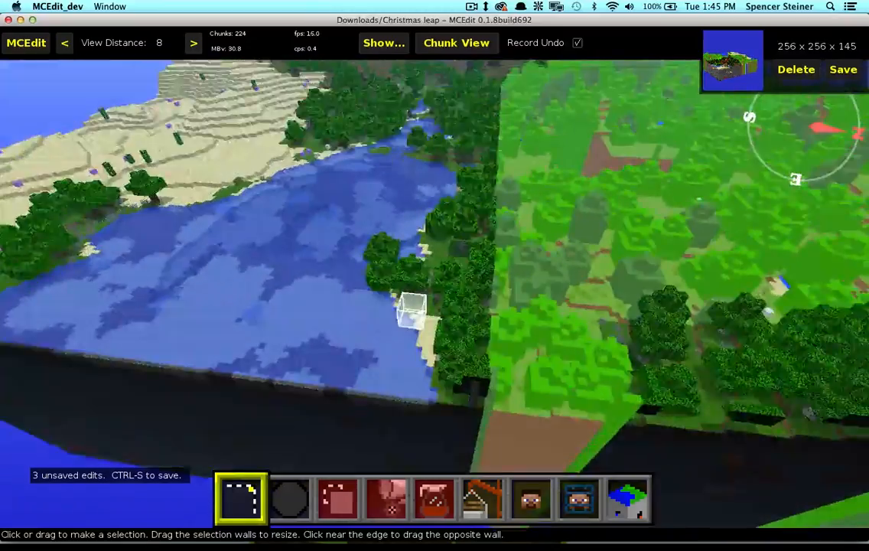
key("w")
key("s")
right_click_drag(440, 101, 601, 352)
key("s")
key("w")
key("w")
key("d")
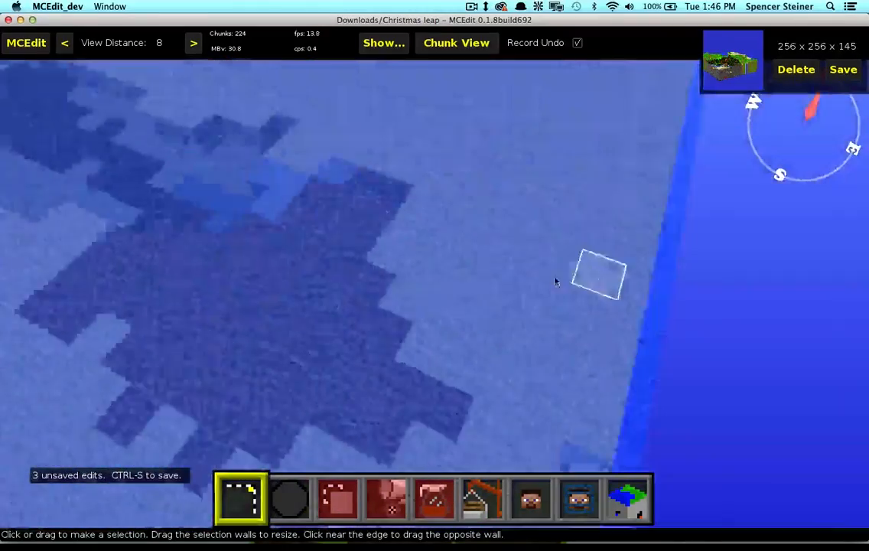
- Examine the caves and tunnels beneath the world's surface from inside, starting below the lake
right_click_drag(555, 282, 549, 255)
key("w")
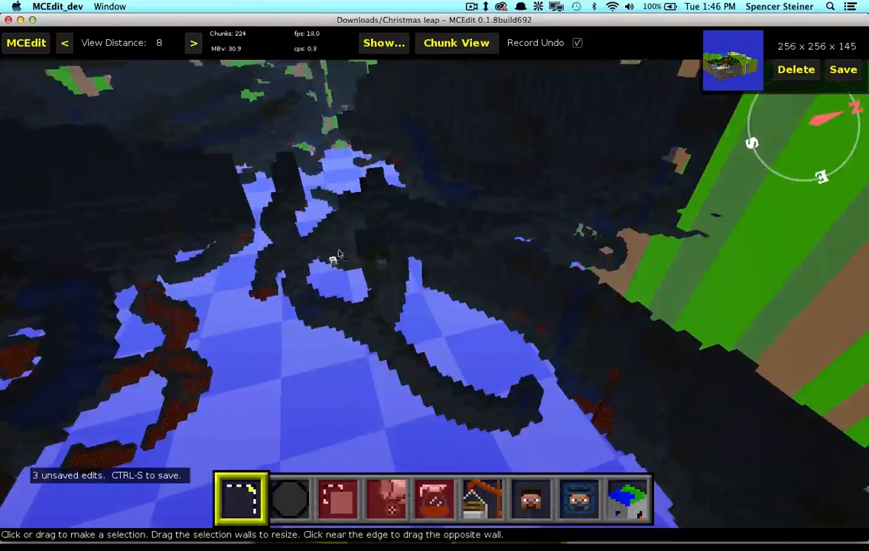
right_click_drag(339, 255, 249, 205)
right_click_drag(668, 265, 691, 249)
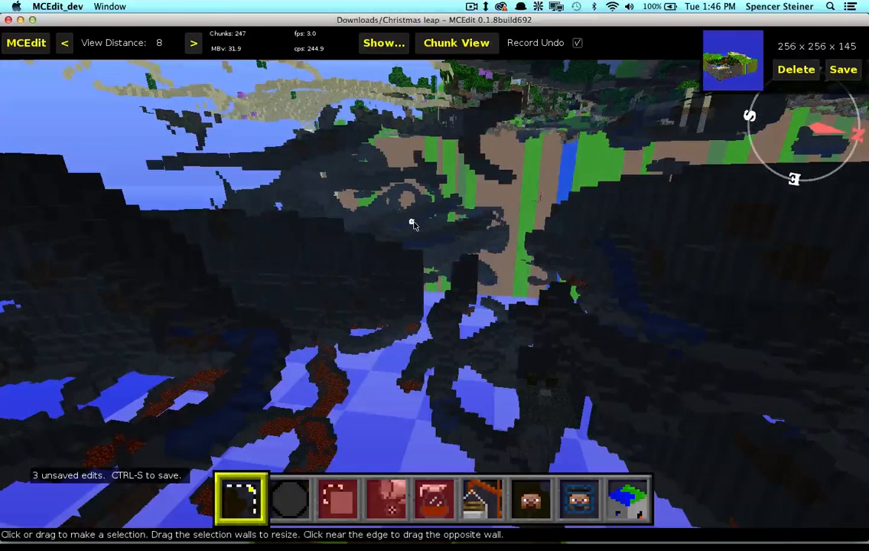
right_click_drag(555, 191, 527, 194)
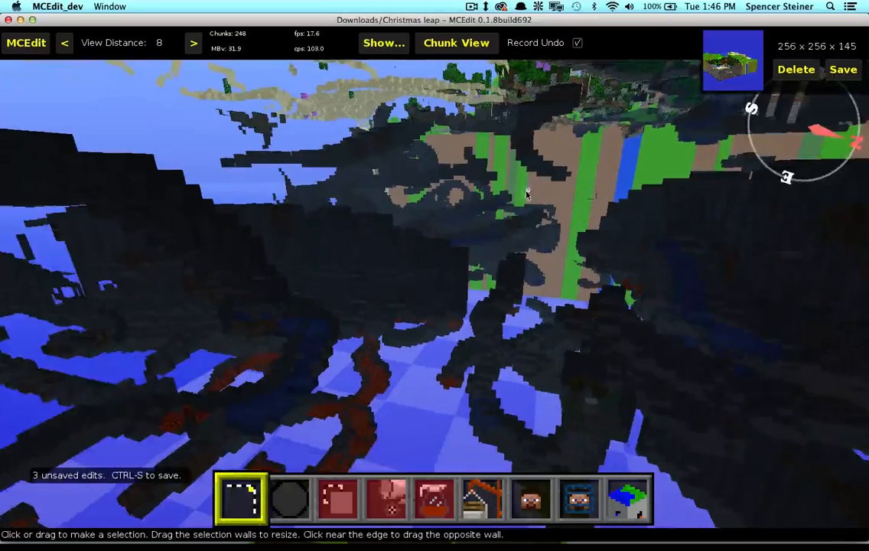
right_click_drag(348, 289, 335, 286)
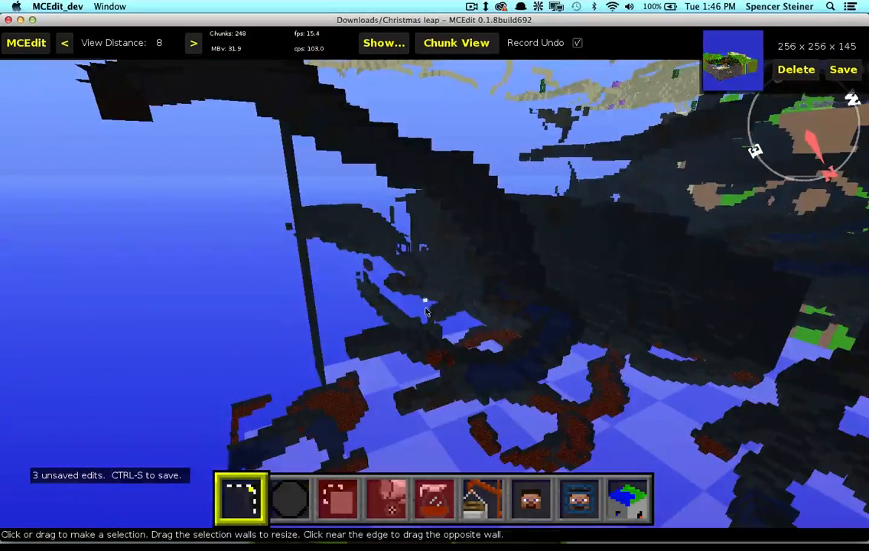
right_click_drag(458, 314, 506, 310)
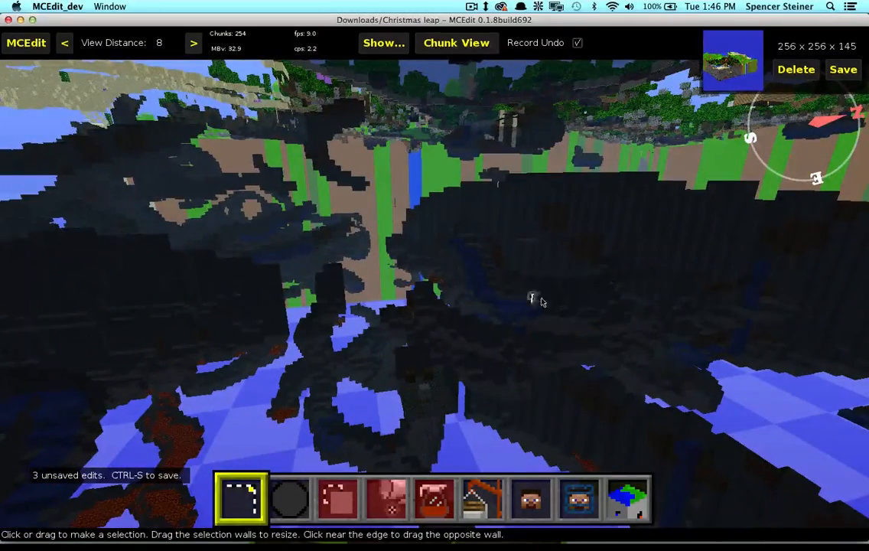
right_click_drag(603, 289, 635, 295)
- Examine the underground near the eastern edge and the outer wall beside the southern sand and lake
key("w")
key("s")
right_click_drag(706, 268, 736, 273)
key("w")
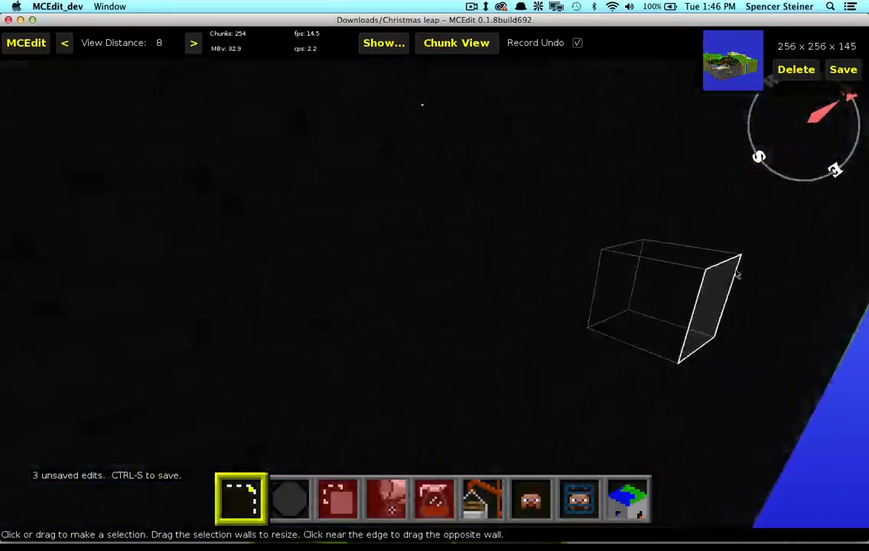
key("s")
key("w")
key("s")
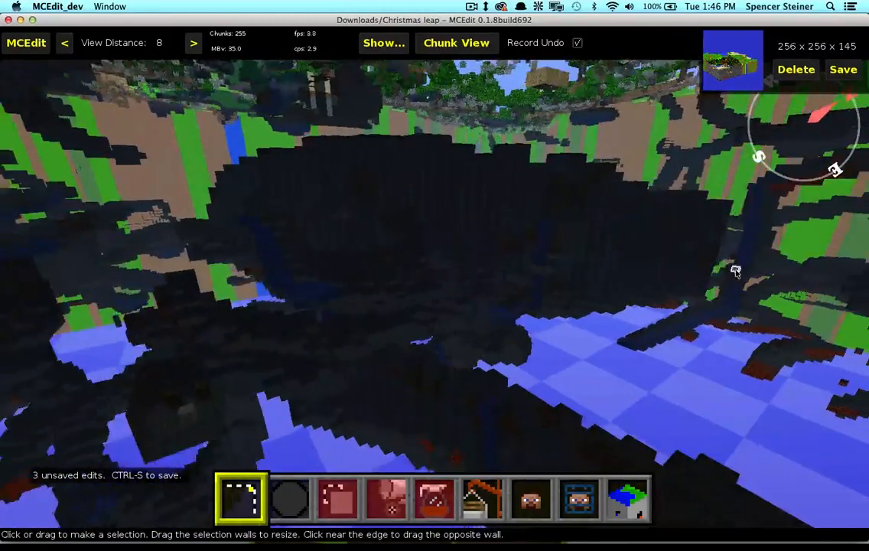
key("s")
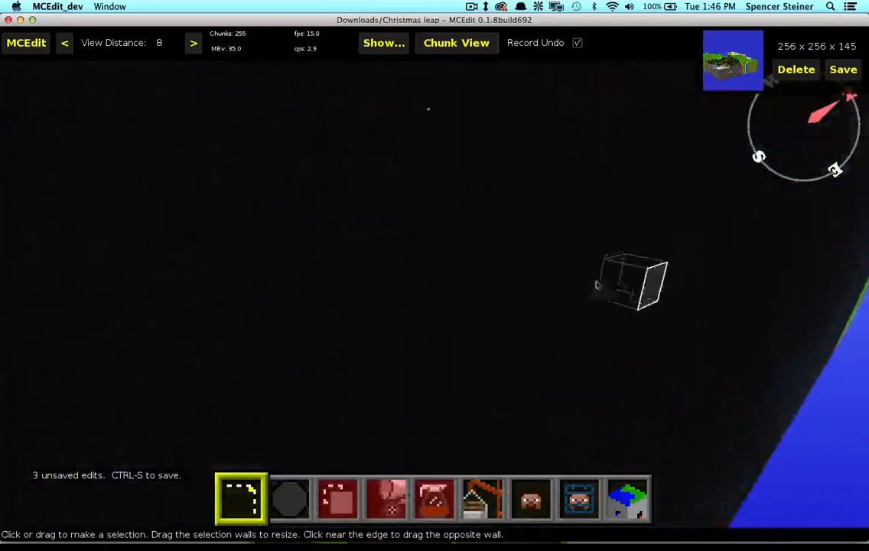
right_click_drag(612, 284, 634, 299)
key("s")
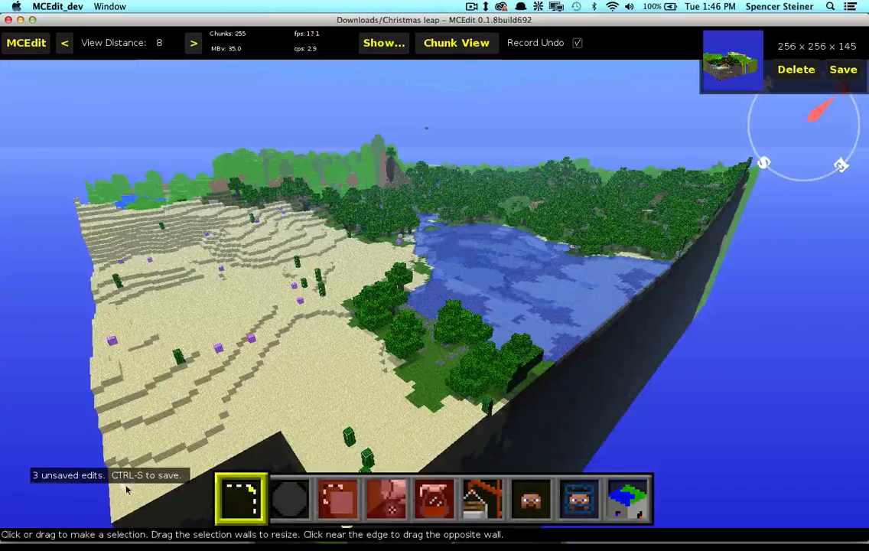
- Save the edits to the Christmas leap world
key("ctrl+s")
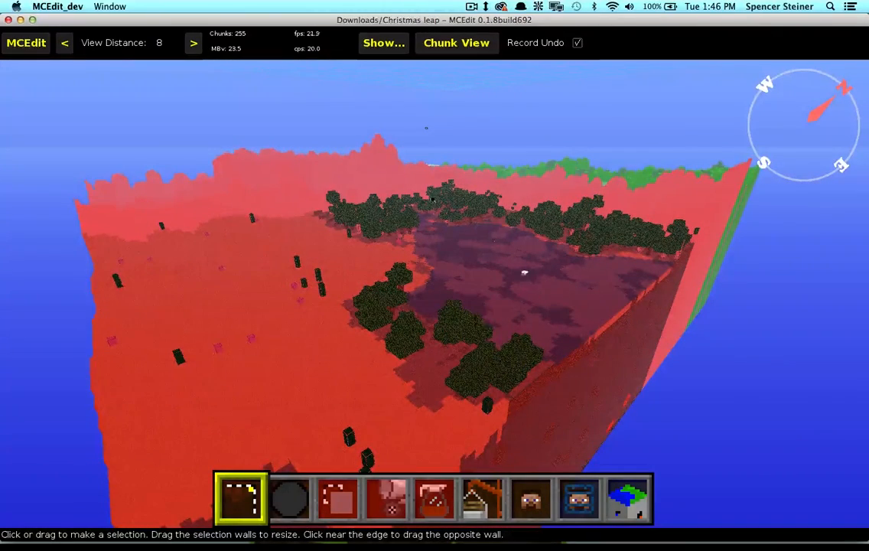
right_click_drag(338, 228, 230, 253)
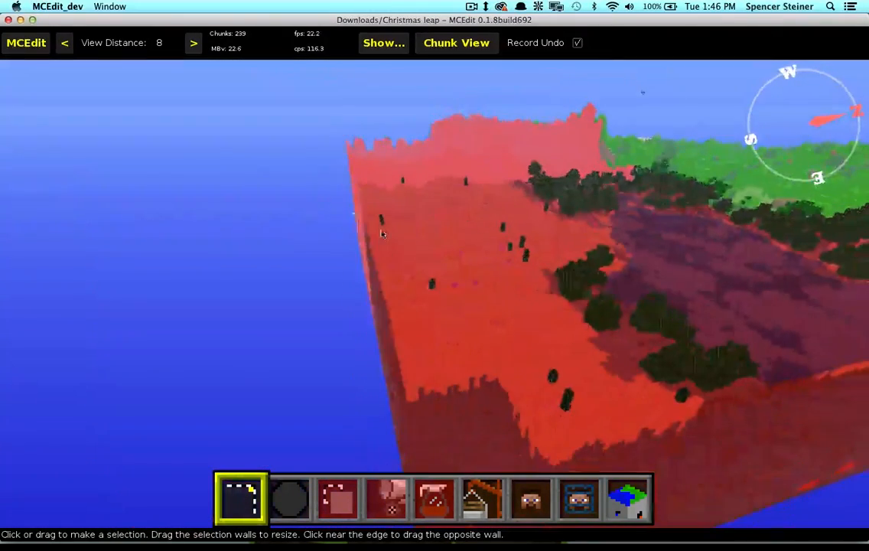
key("d")
mouse_move(627, 224)
right_mouse_down()
mouse_move(516, 309)
mouse_move(394, 383)
mouse_move(642, 214)
right_mouse_up()
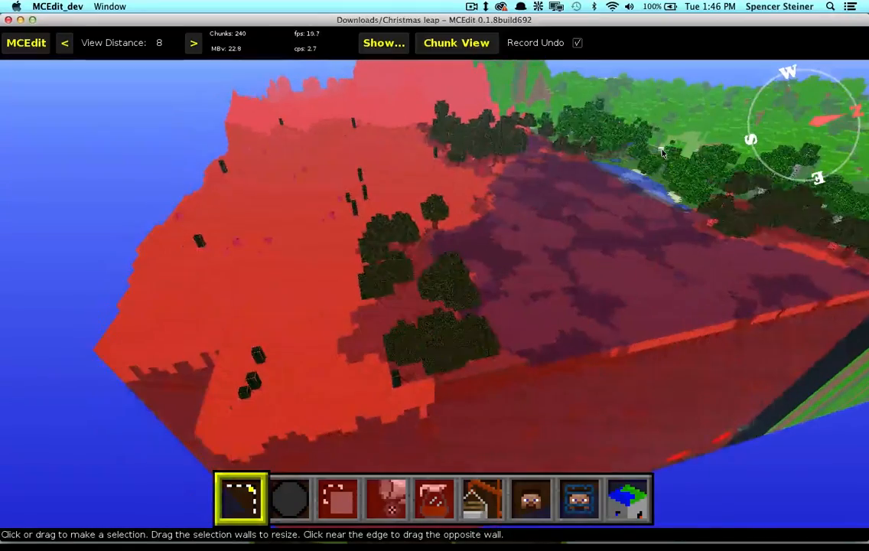
key("d")
right_click_drag(663, 152, 660, 150)
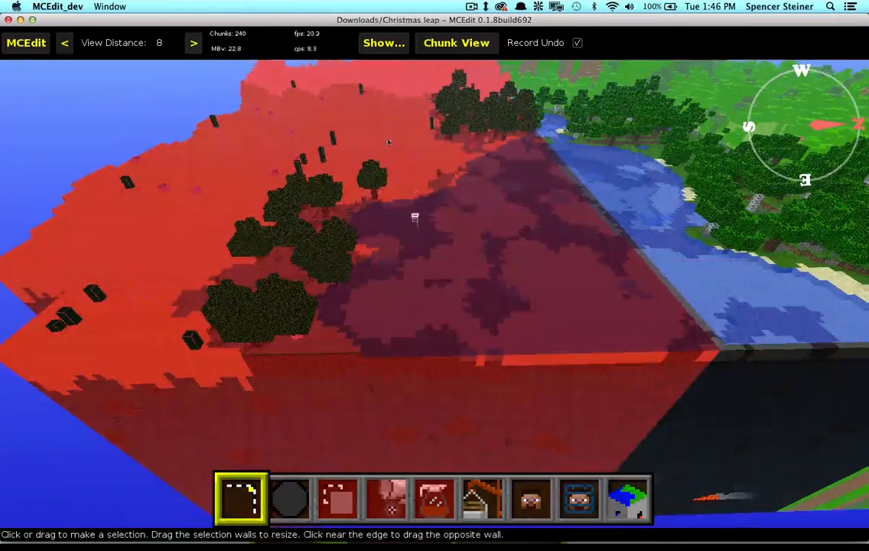
- Quit MCEdit and relaunch it from the Applications folder
left_click(28, 45)
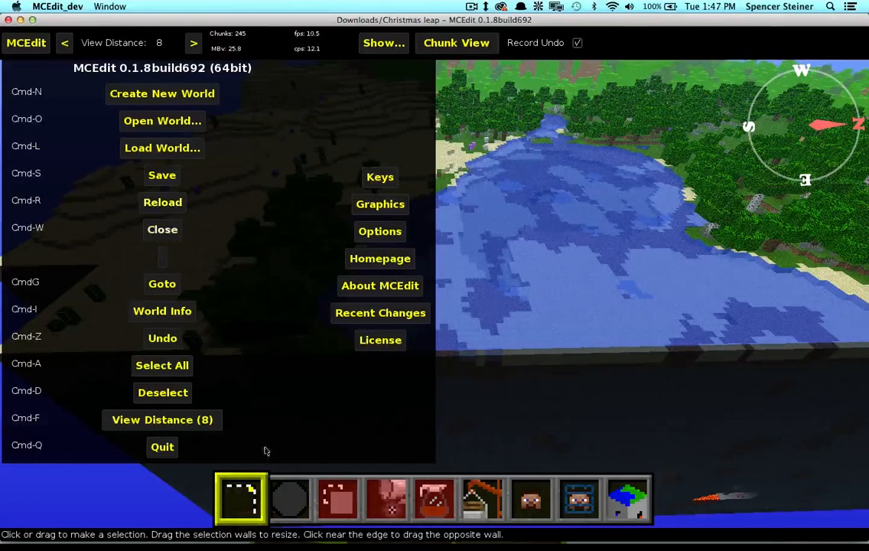
left_click(164, 447)
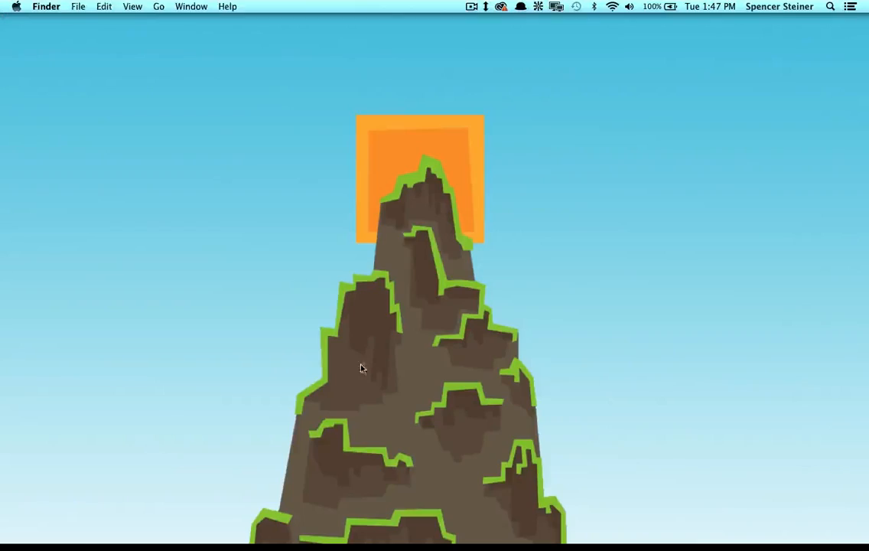
mouse_move(394, 540)
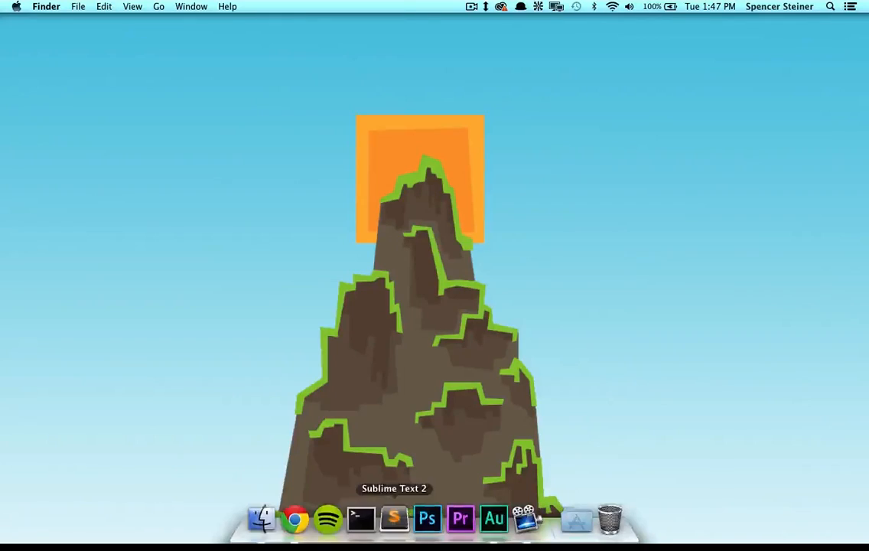
left_click(578, 522)
scroll(570, 410, "down", 8)
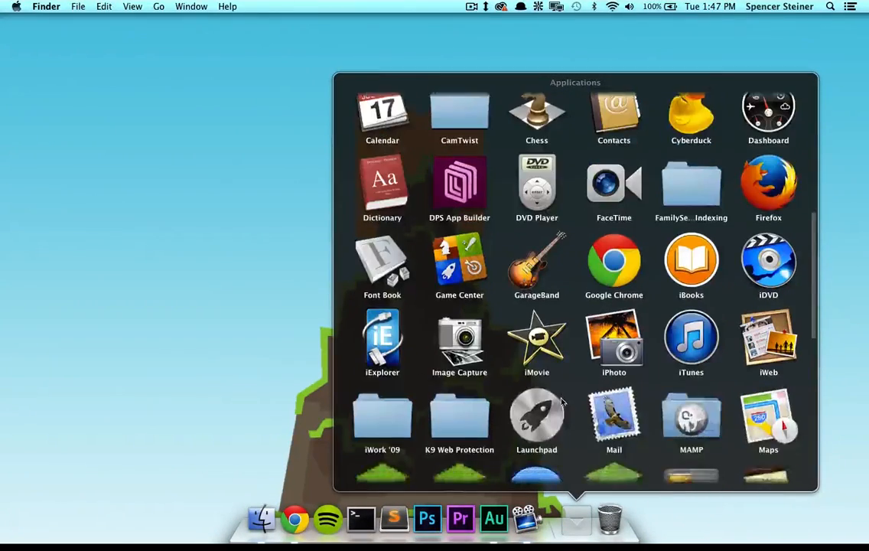
scroll(562, 403, "down", 4)
left_click(450, 383)
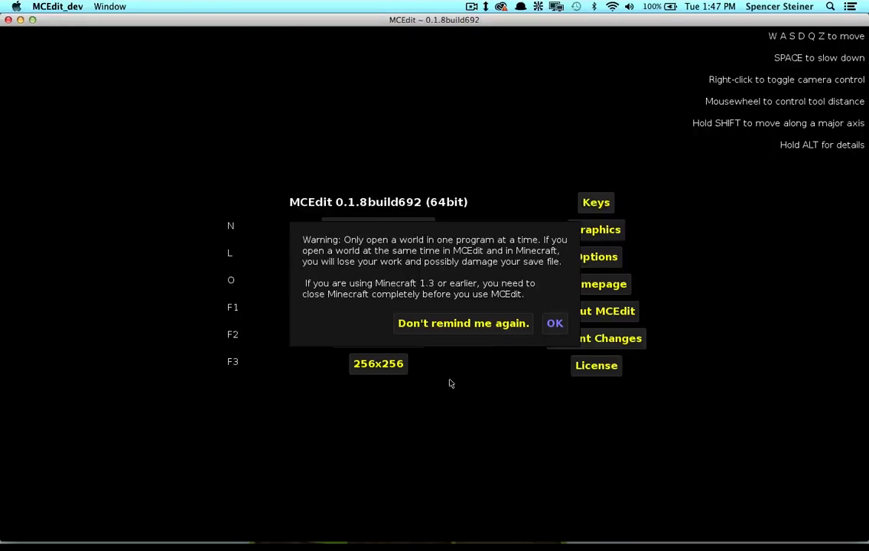
- Permanently dismiss the reminder about opening worlds in one program and reopen the Christmas leap world
left_click(463, 324)
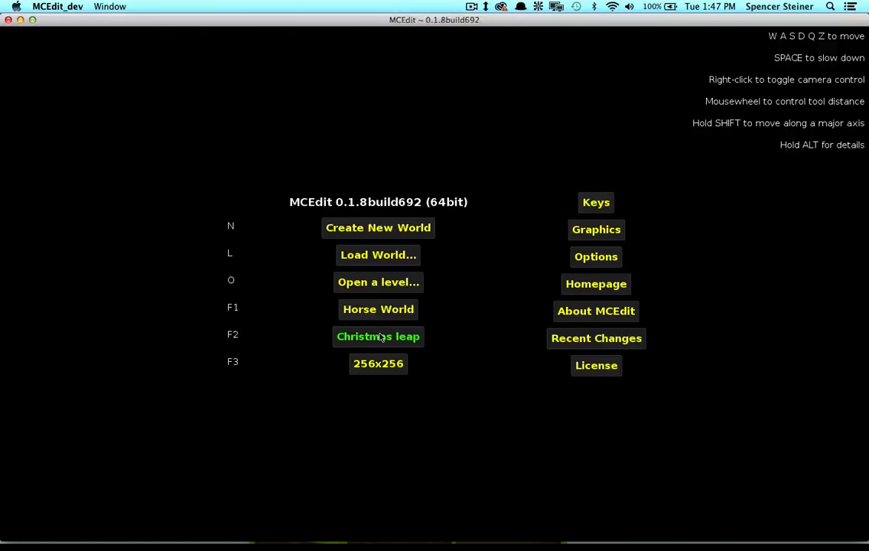
left_click(418, 345)
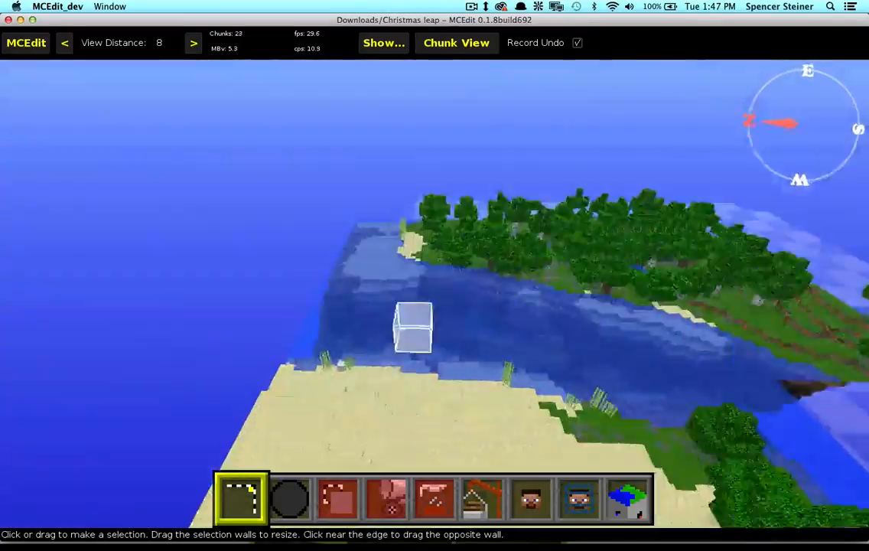
right_click_drag(413, 327, 493, 254)
right_click_drag(427, 242, 456, 212)
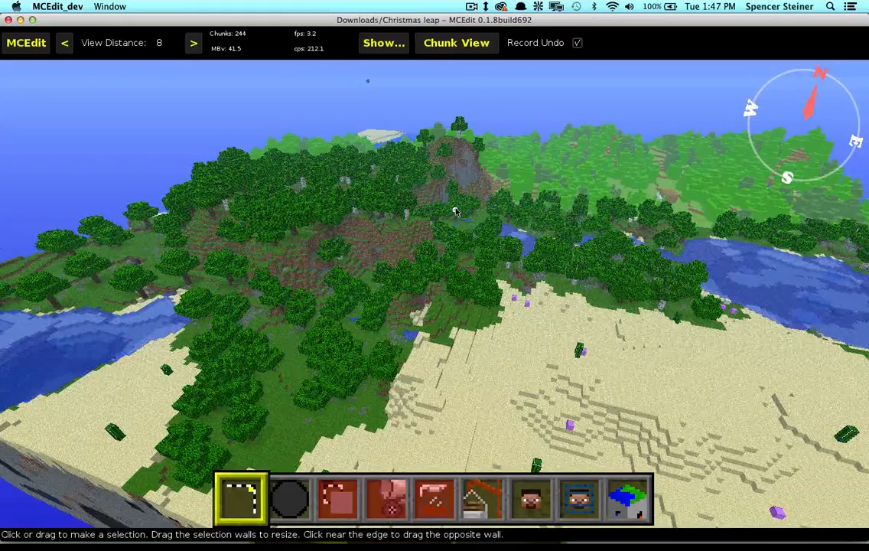
- Inspect the ID of one of the purple blocks on the southern sand in the reopened world
key("d")
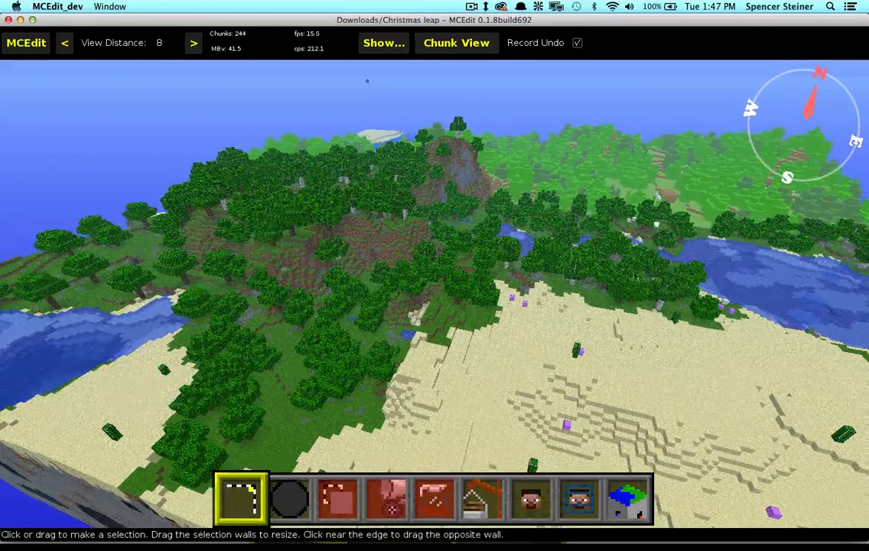
right_click_drag(616, 210, 528, 288)
key("s")
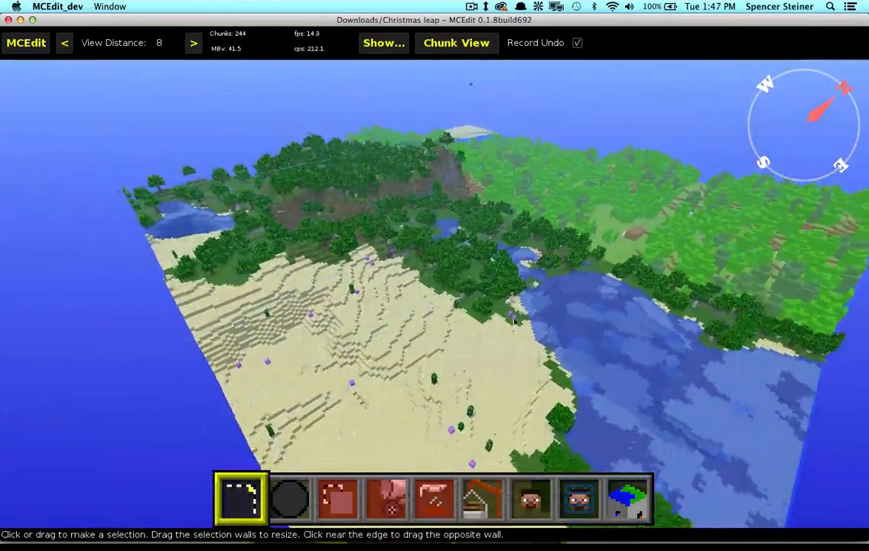
right_click_drag(429, 271, 467, 303)
key("w")
key("w")
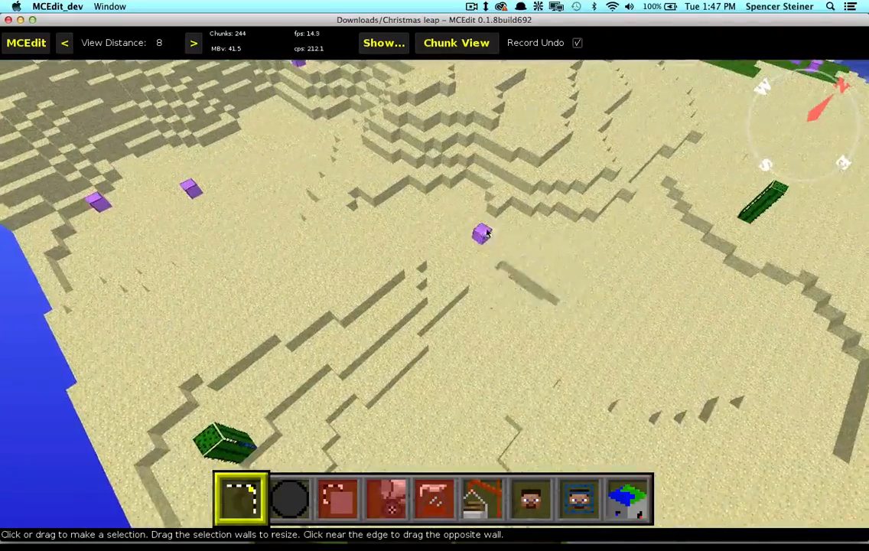
mouse_move(482, 234)
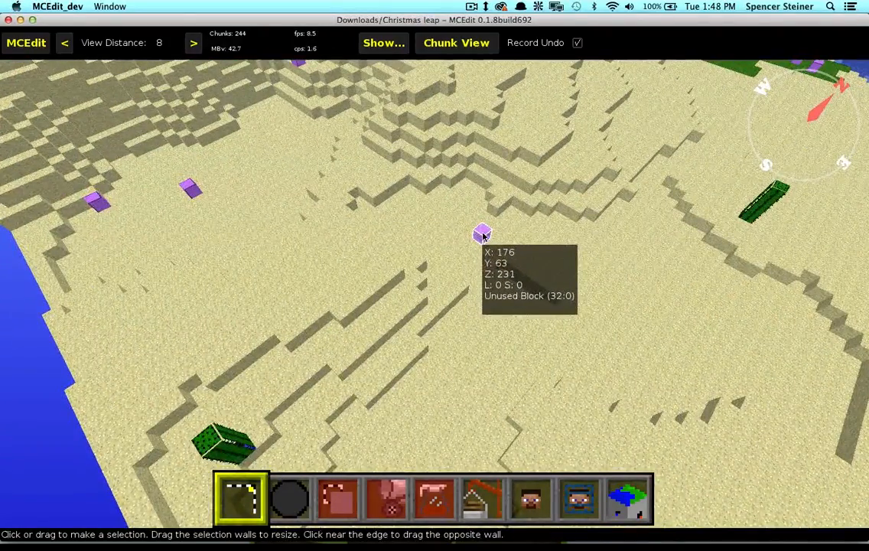
- Examine the saved world's sand, lake and western forest, circling around to its northern side
key("s")
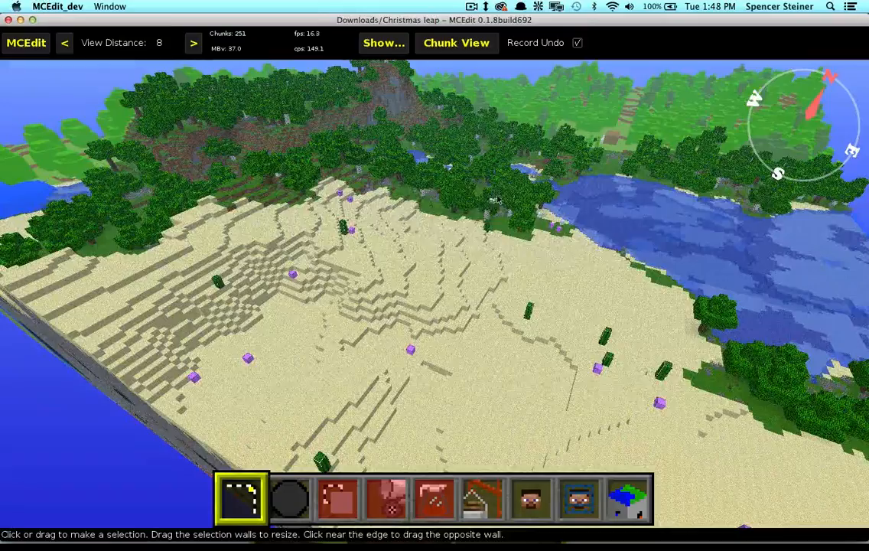
key("a")
right_click_drag(497, 199, 613, 203)
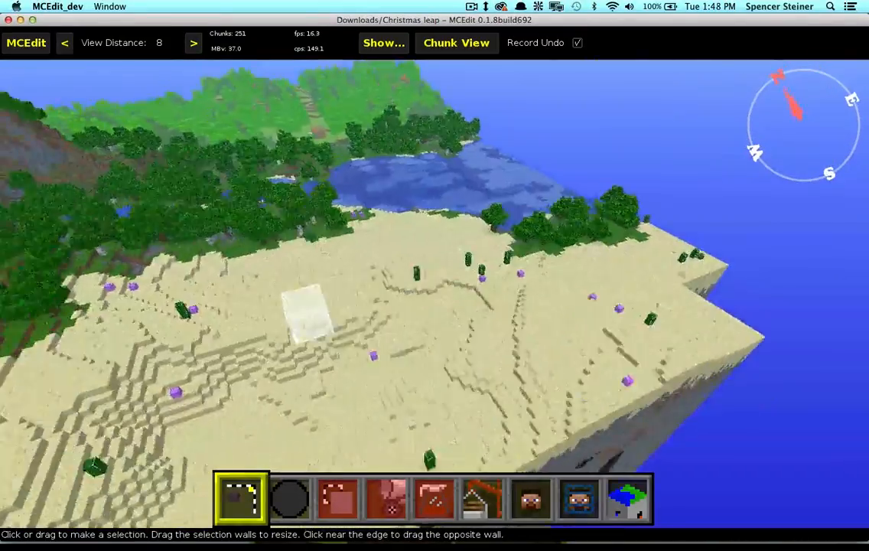
key("a")
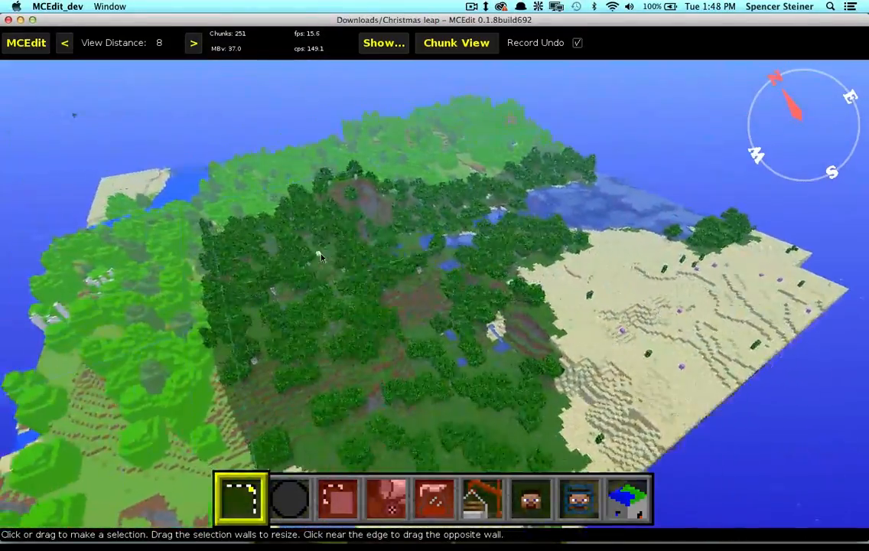
key("w")
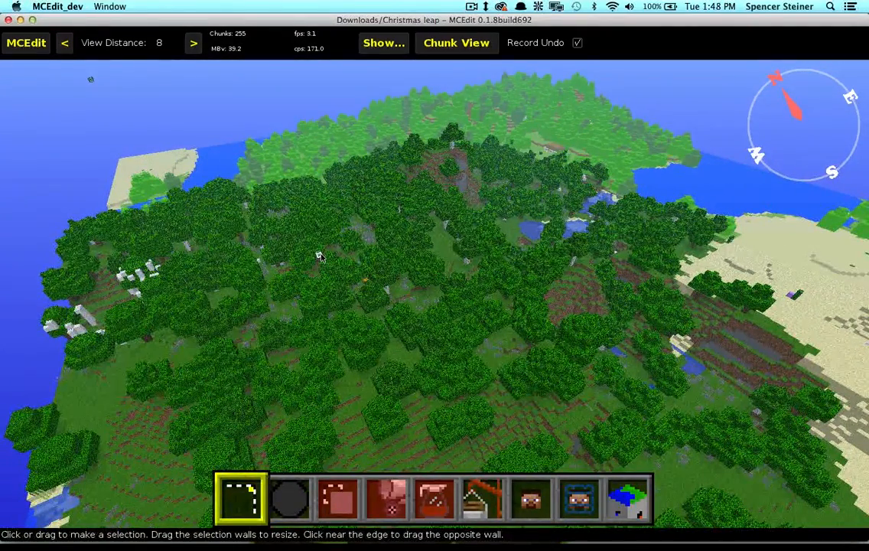
key("w")
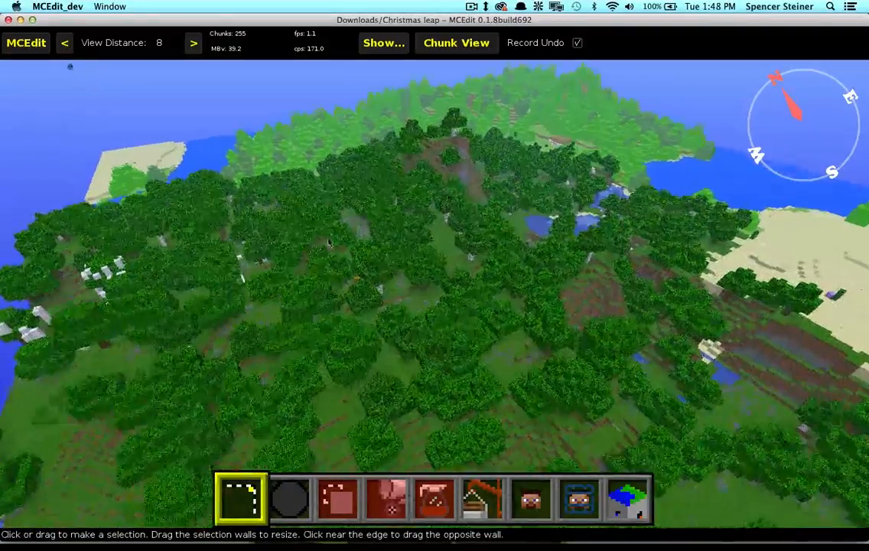
right_click_drag(320, 257, 285, 234)
key("s")
key("d")
key("a")
right_click_drag(337, 236, 378, 207)
key("s")
key("w")
key("a")
key("s")
key("a")
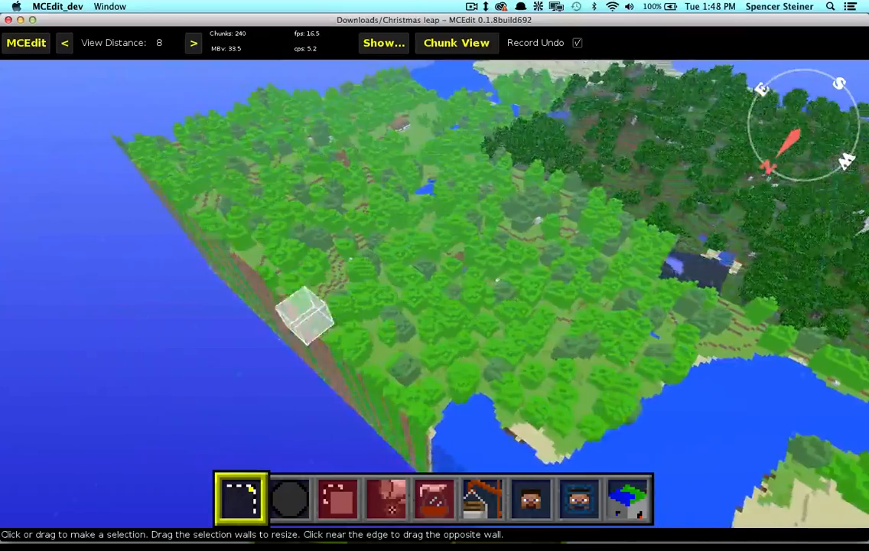
- Examine the forest along the northern edge and the world's north-eastern corner
right_click_drag(303, 315, 420, 186)
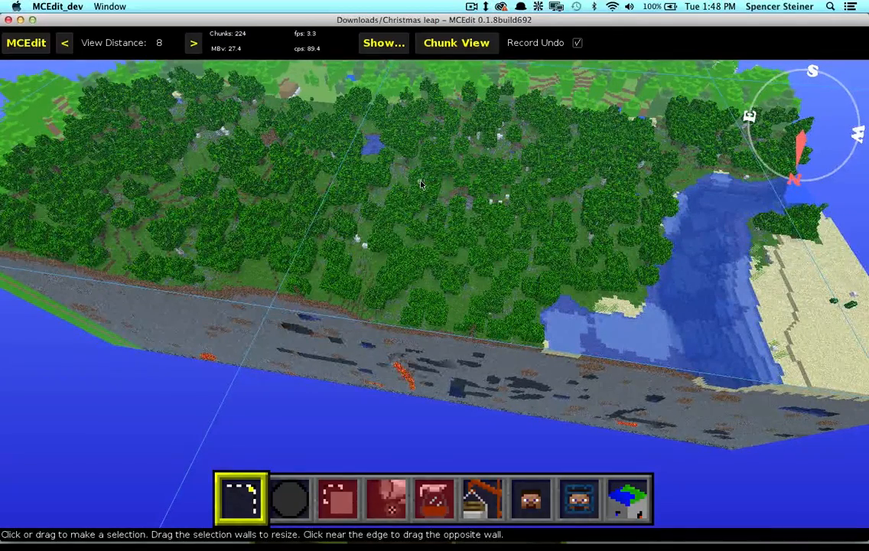
key("a")
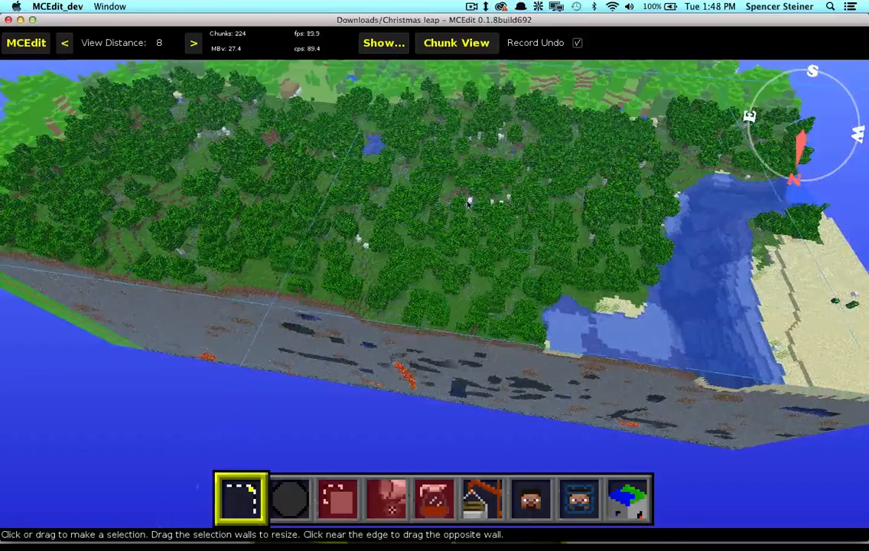
right_click(497, 246)
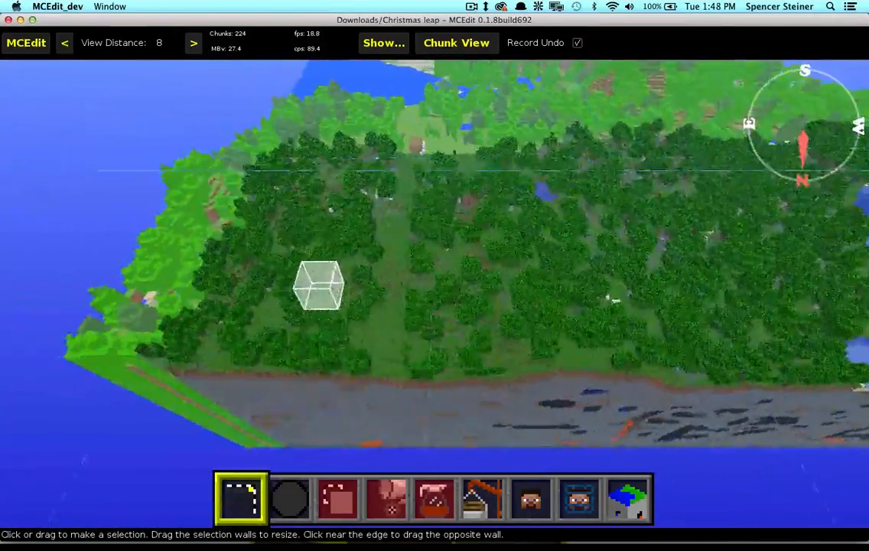
key("a")
right_click(436, 206)
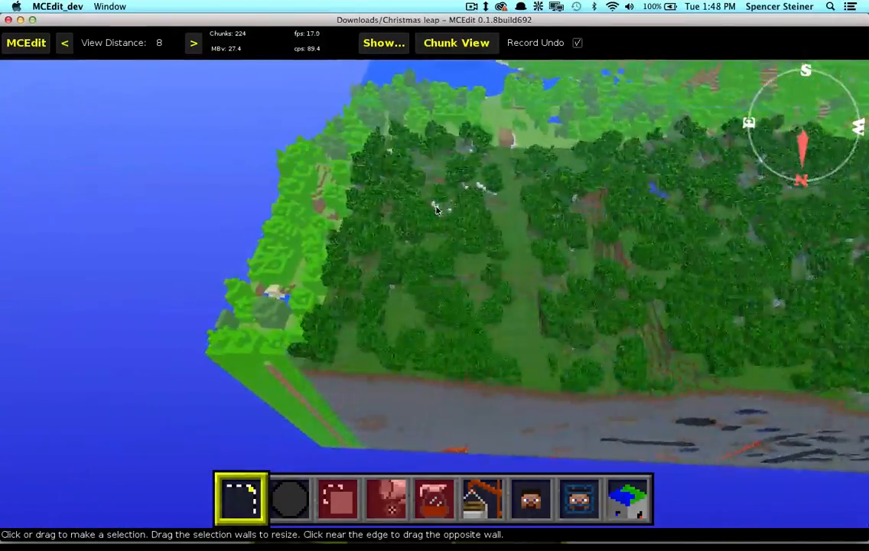
key("w")
right_click_drag(450, 224, 479, 233)
key("d")
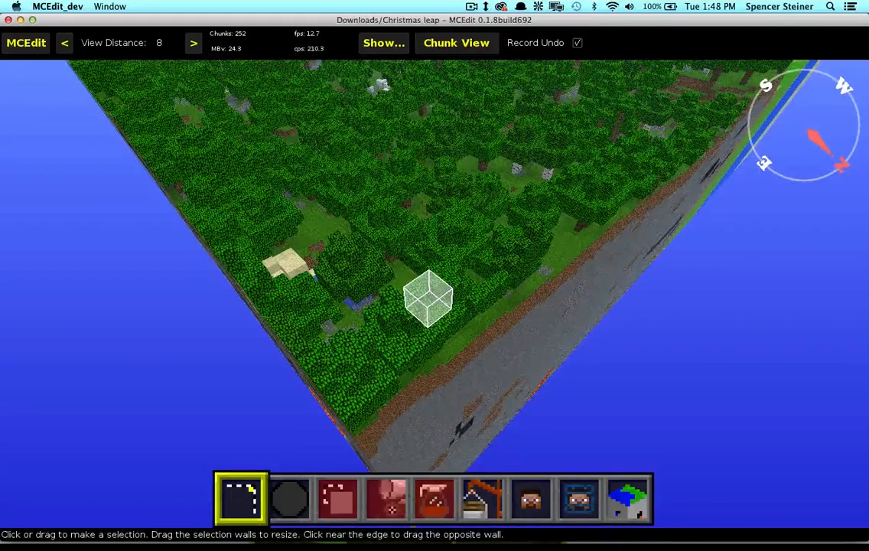
mouse_move(507, 547)
right_click(508, 519)
left_click(525, 427)
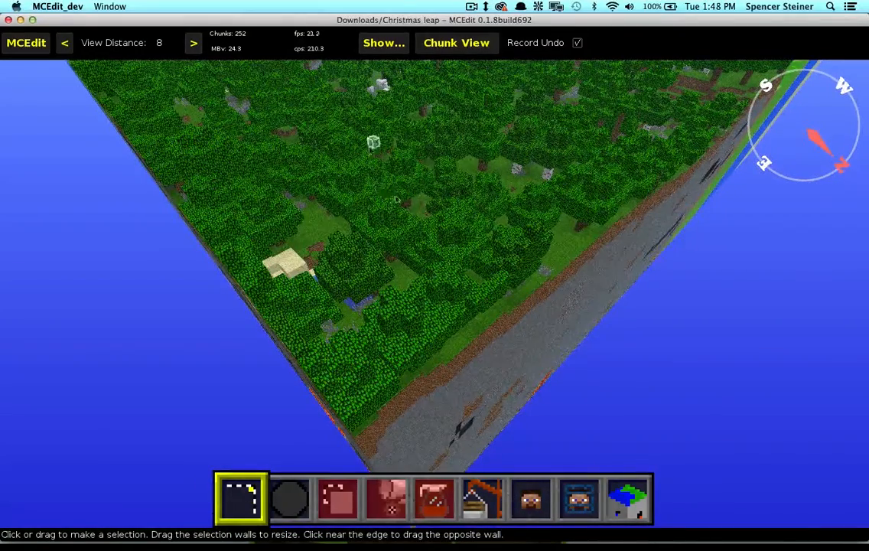
left_click(508, 521)
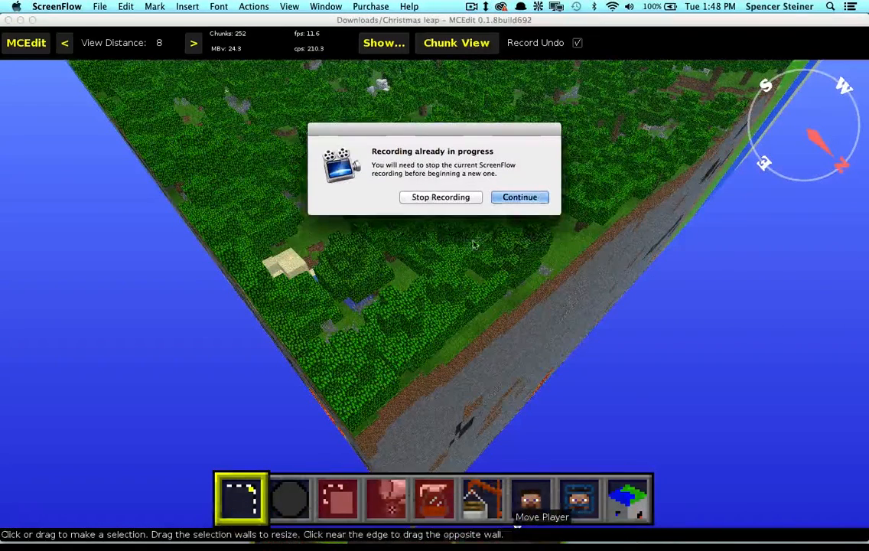